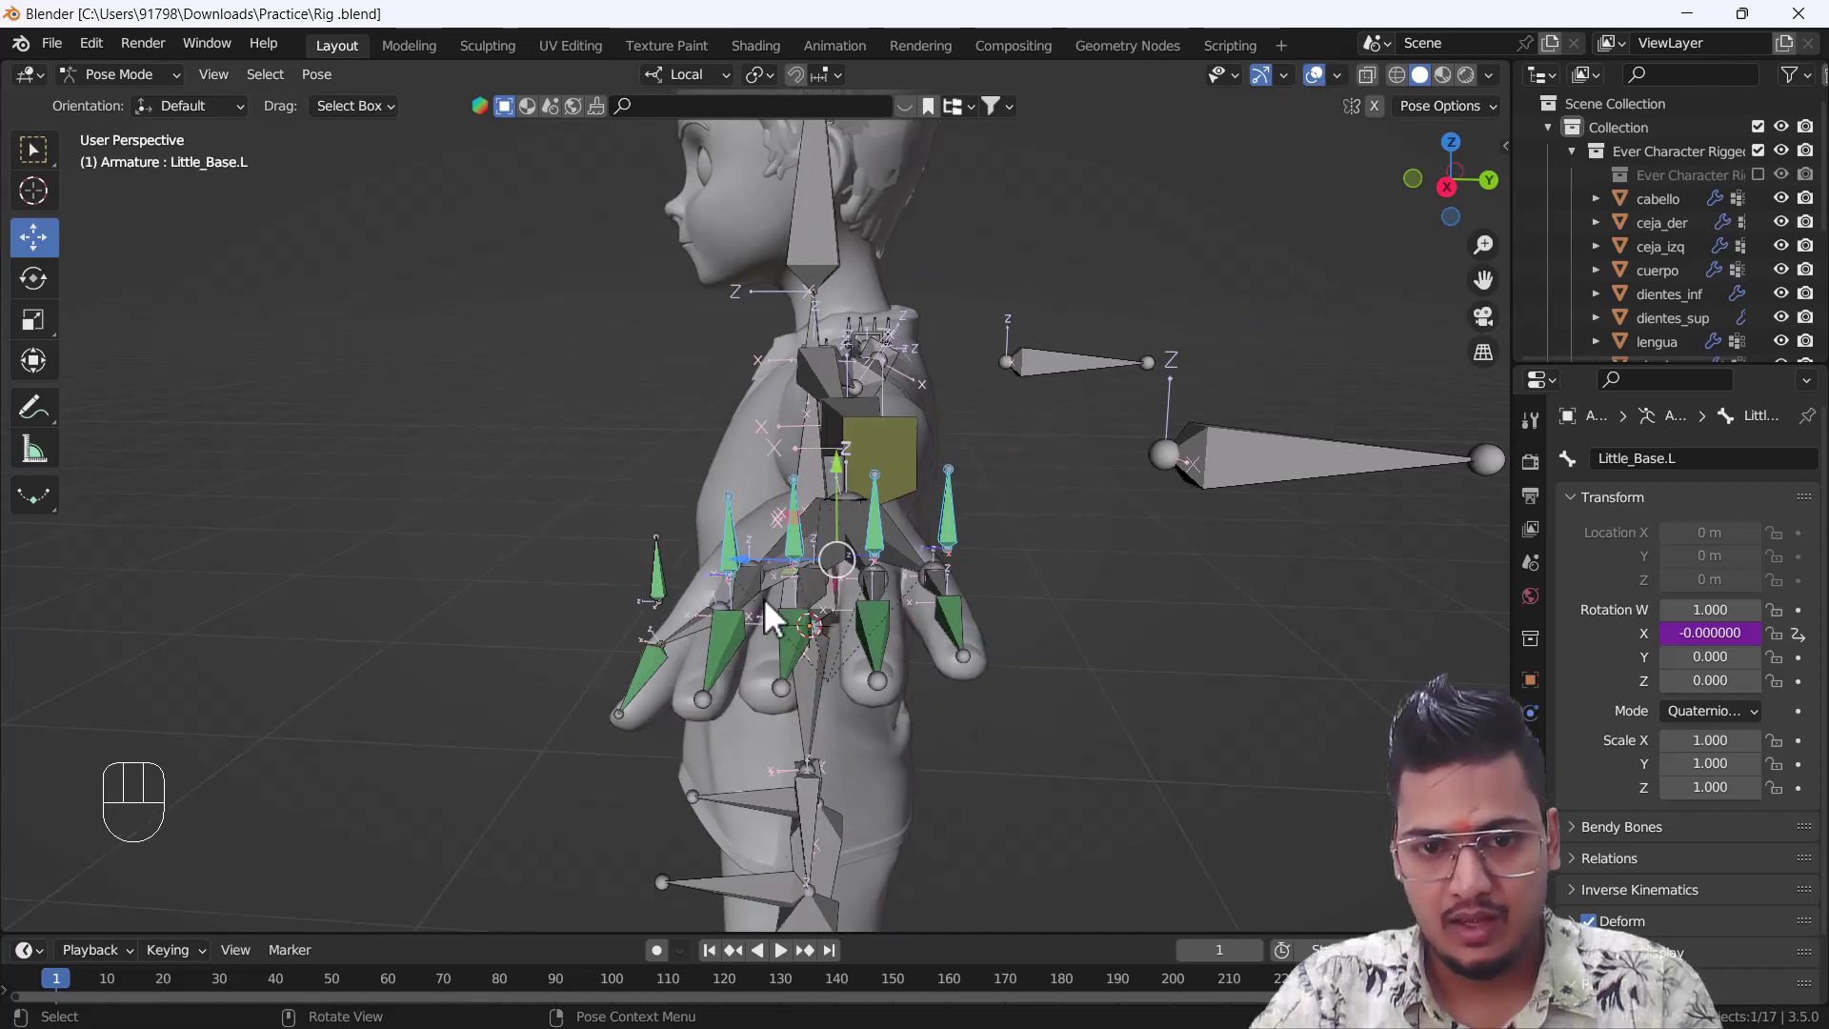
- Try out the left hand's finger rig by moving the thumb controller bone
click(589, 477)
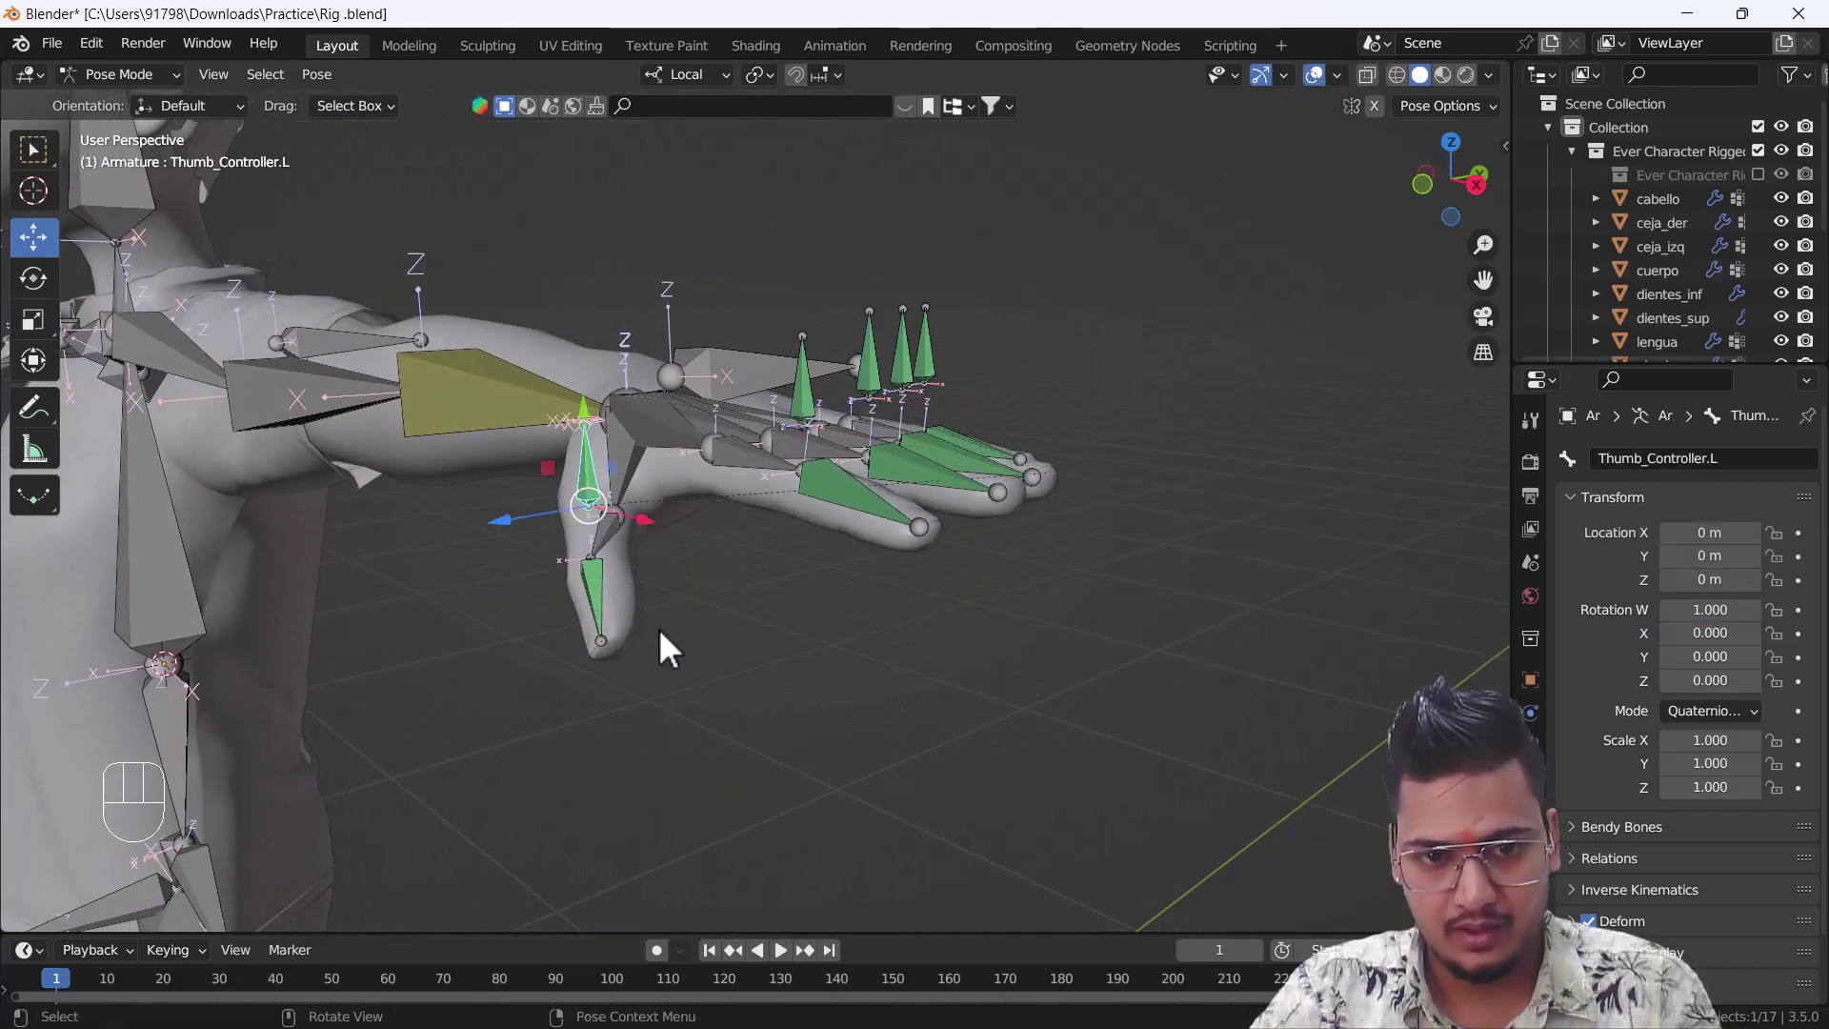
key(g)
drag(744, 620, 659, 492)
click(659, 491)
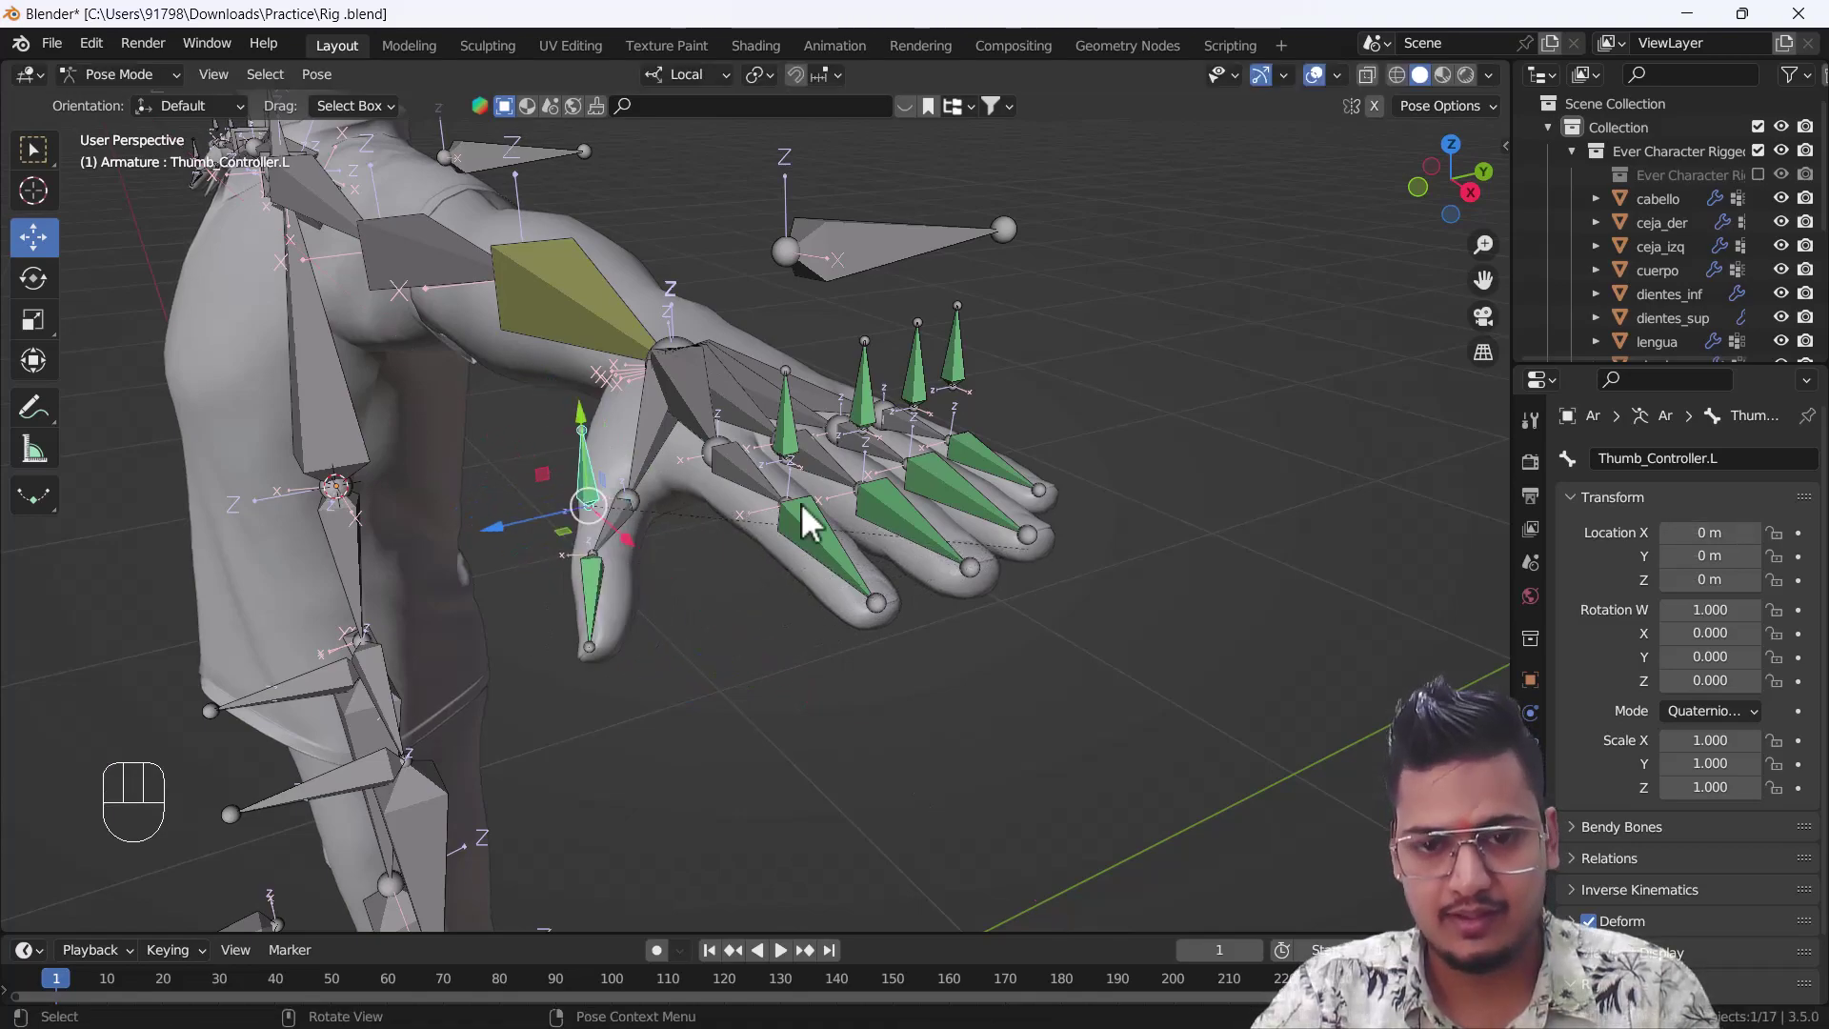
click(864, 391)
middle_drag(864, 391, 847, 234)
- Open the file Test Rig.blend and bring the character's left arm and hand into view
click(49, 42)
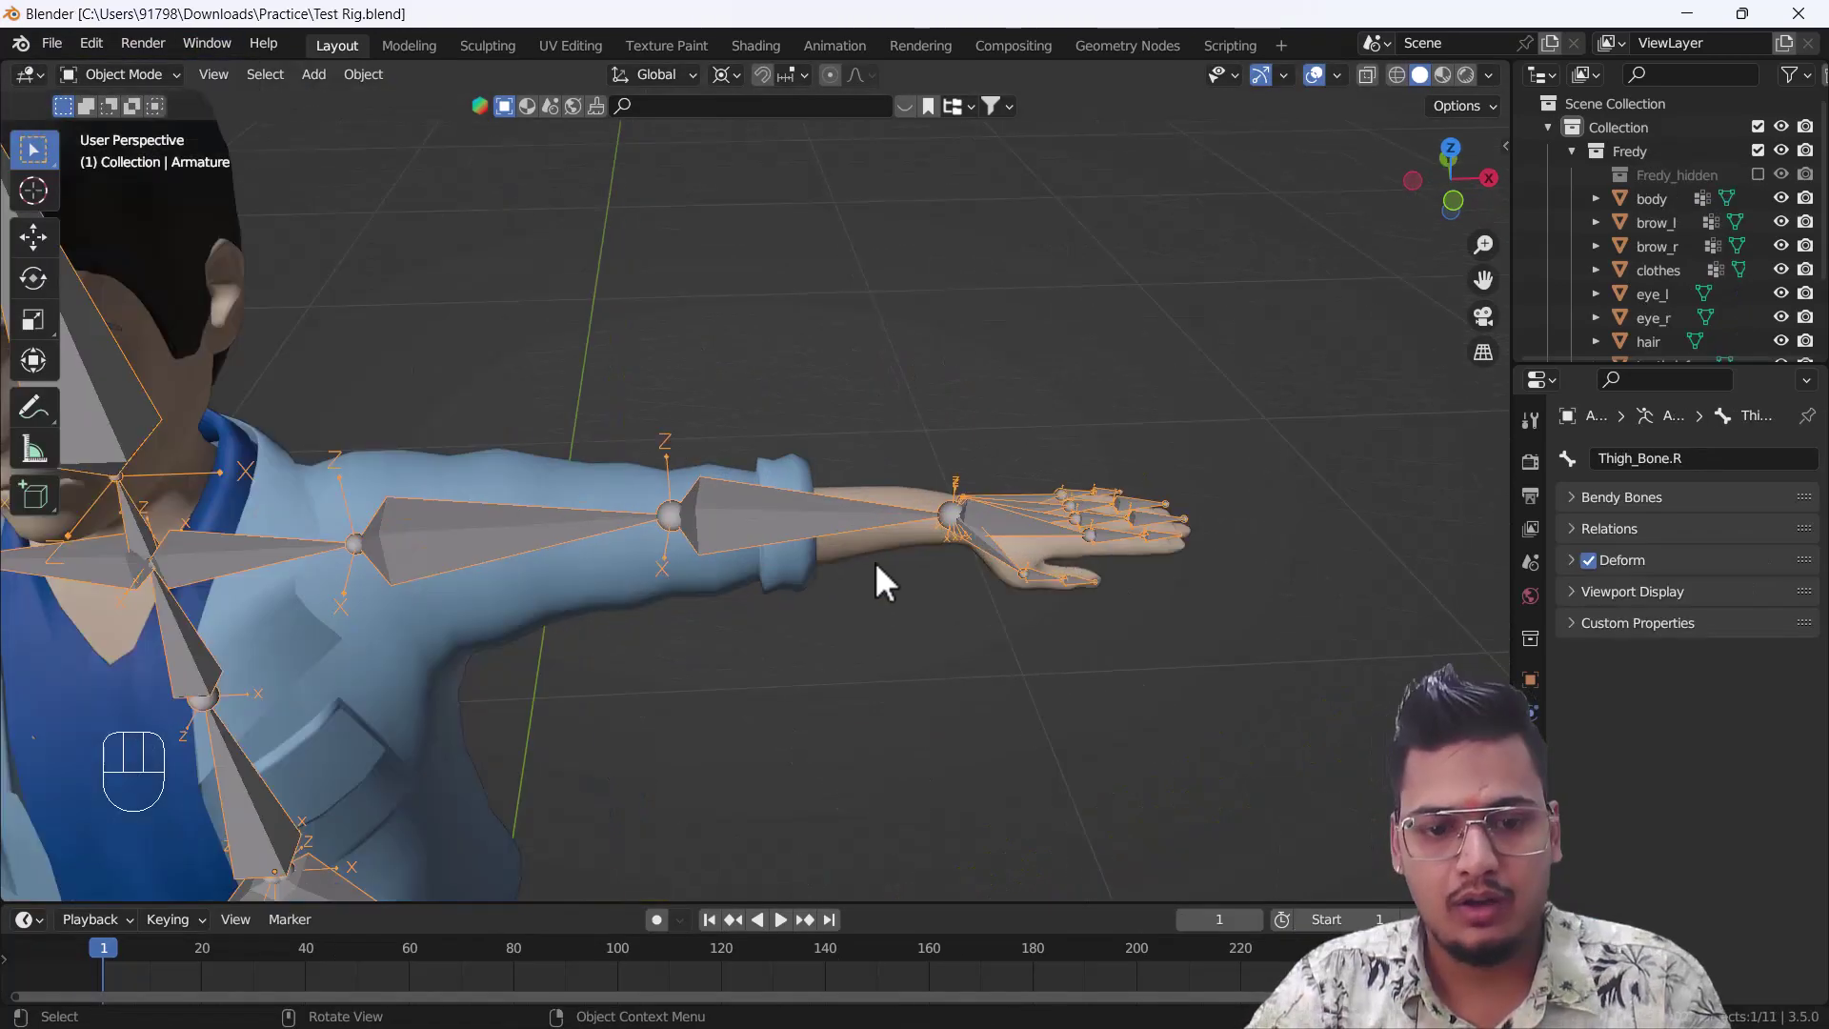
shift+middle_drag(874, 562, 1048, 624)
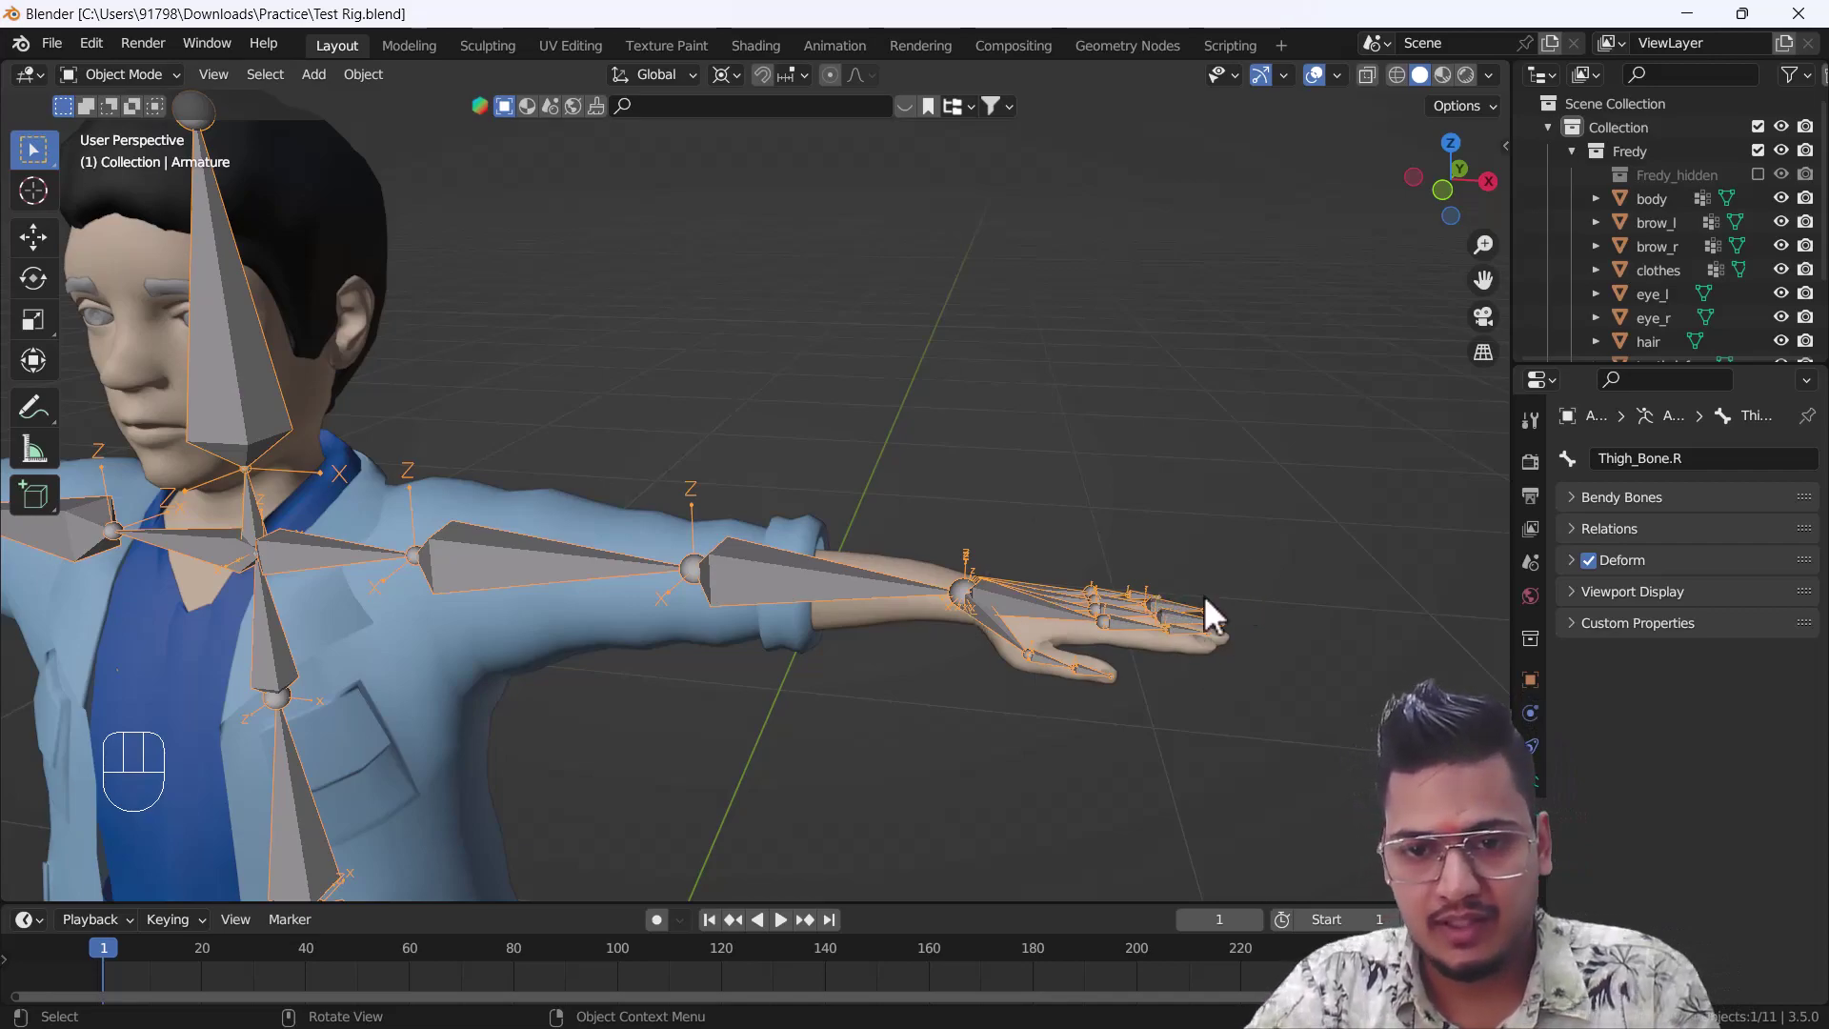
middle_drag(926, 607, 1016, 629)
- Put the armature in Pose Mode, select the left index finger bone and set the transform pivot to Median Point
key(ctrl+Tab)
key(ctrl+Tab)
key(ctrl+Tab)
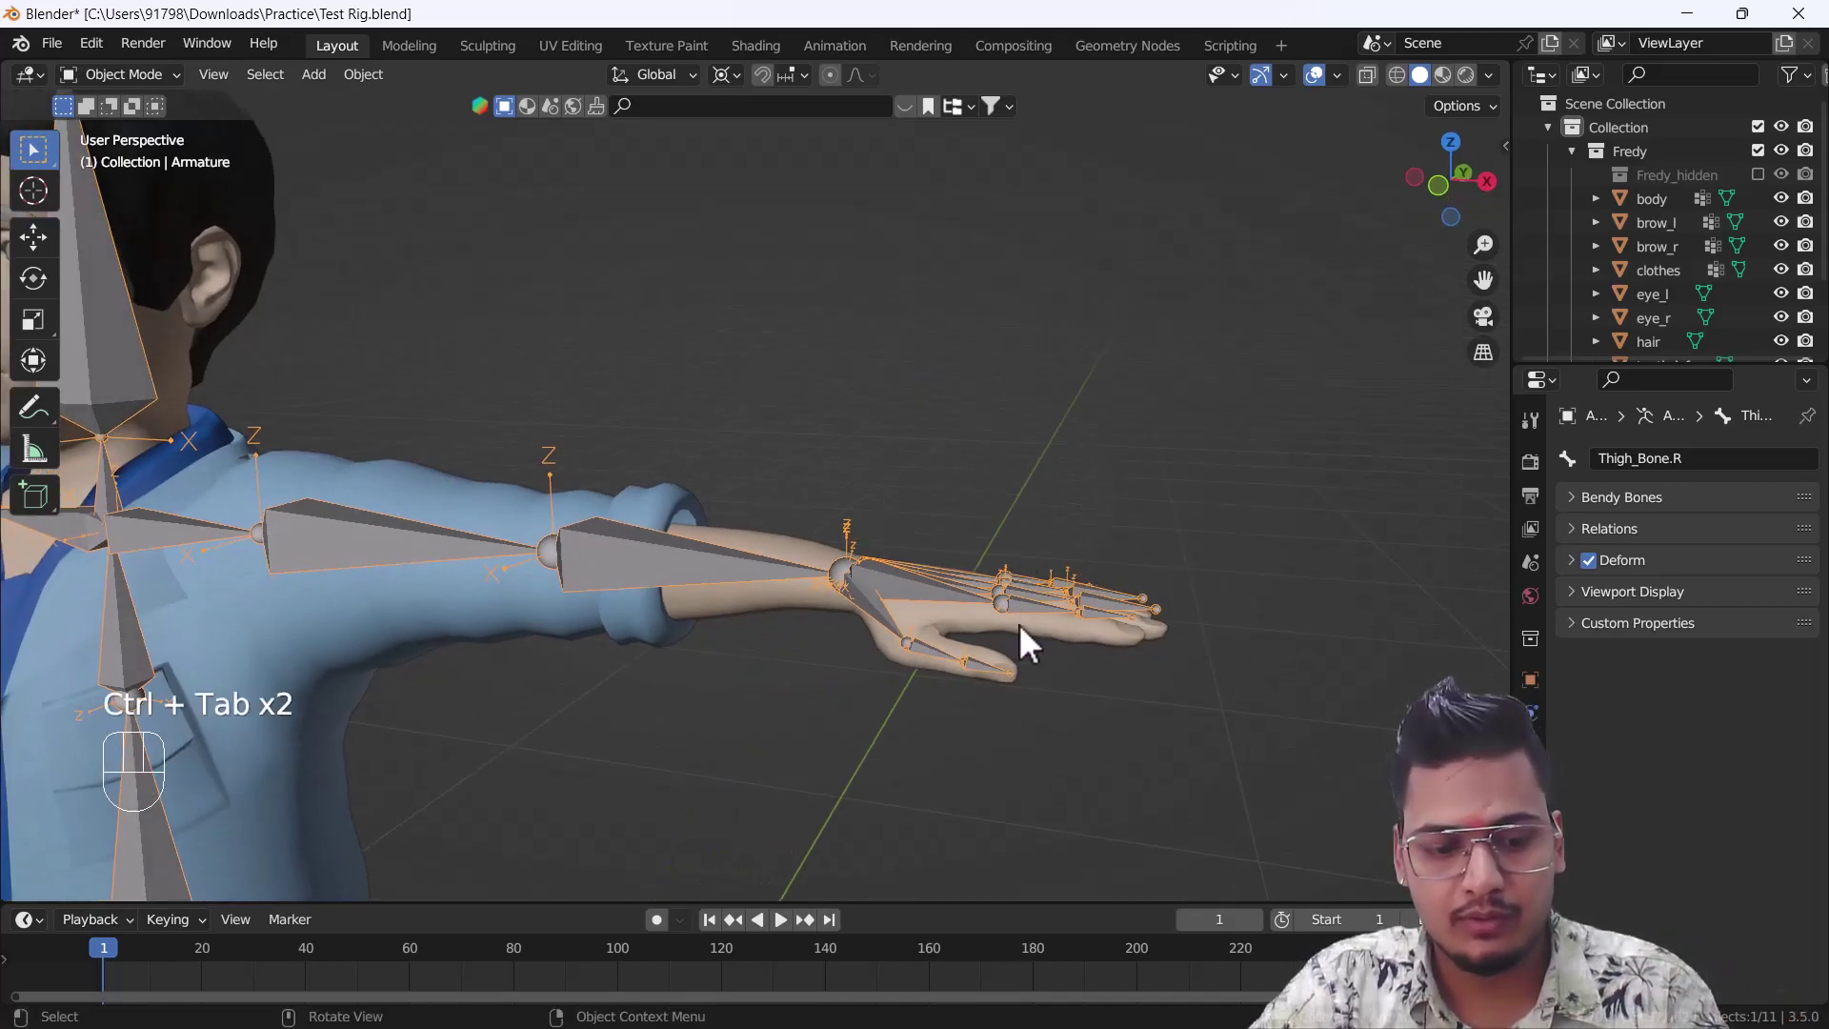
scroll(1019, 630, up, 4)
click(1008, 632)
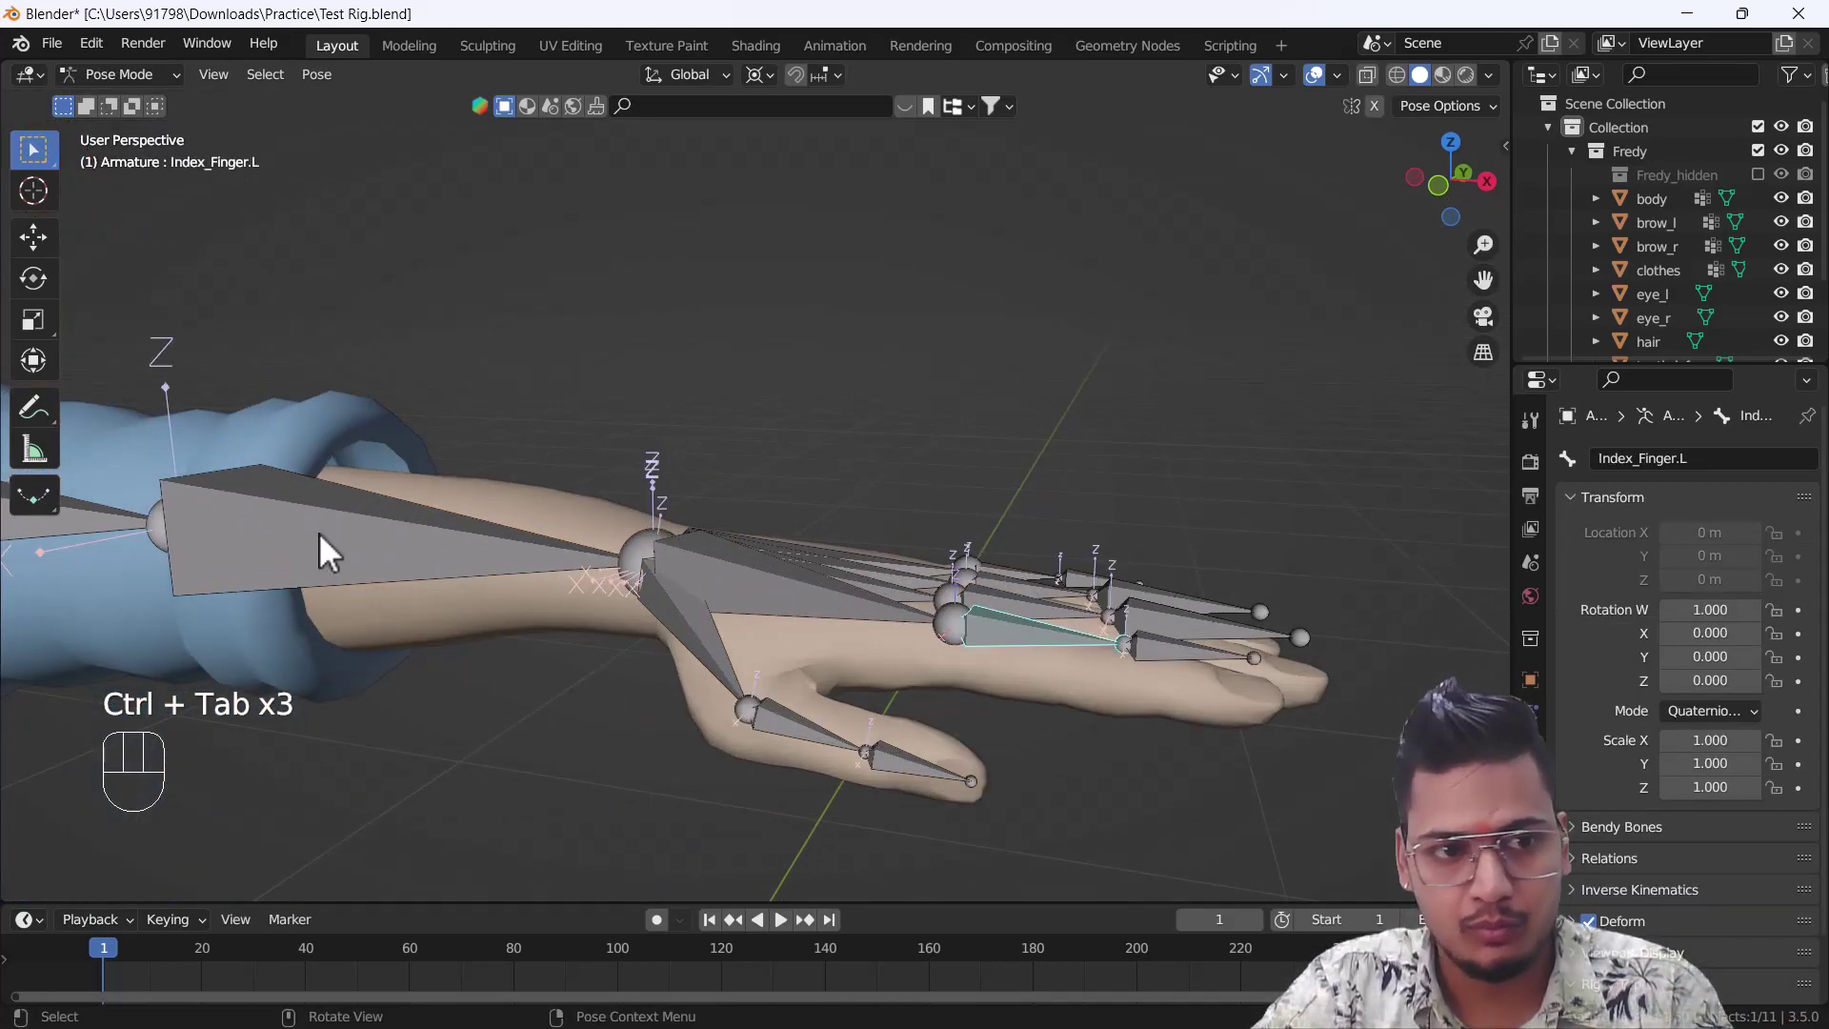
click(762, 75)
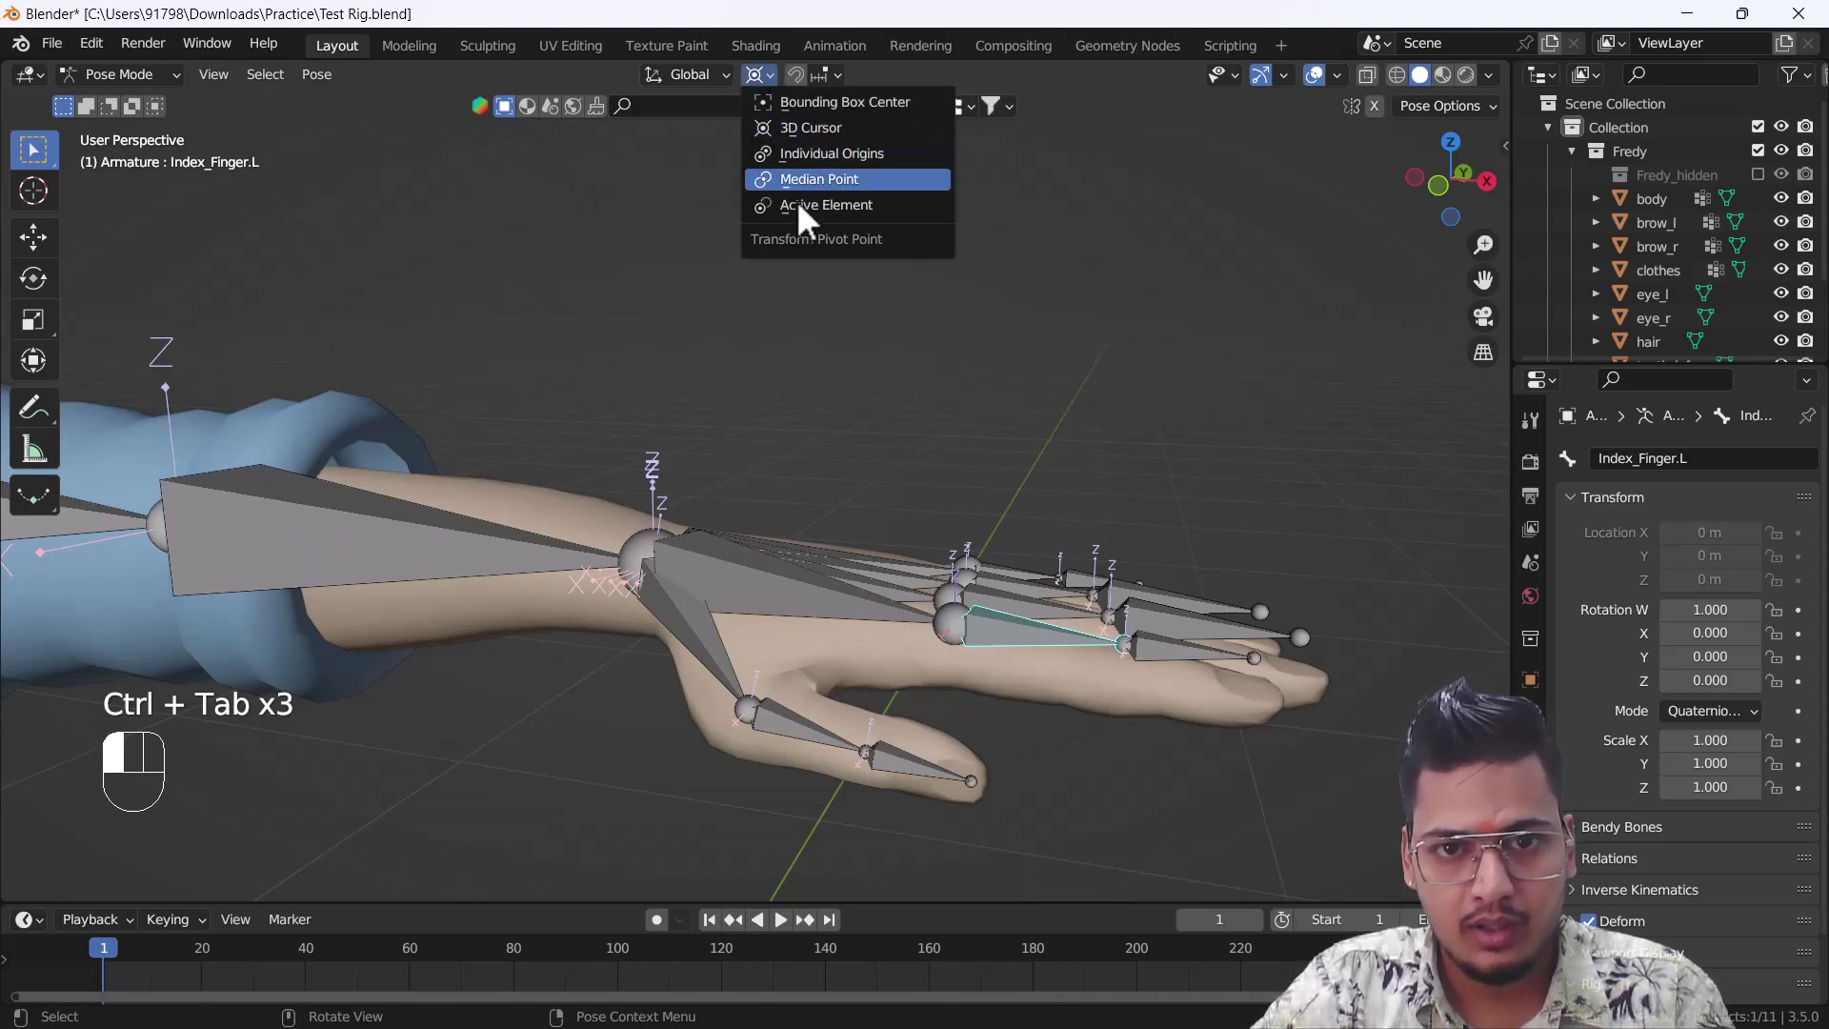
click(749, 181)
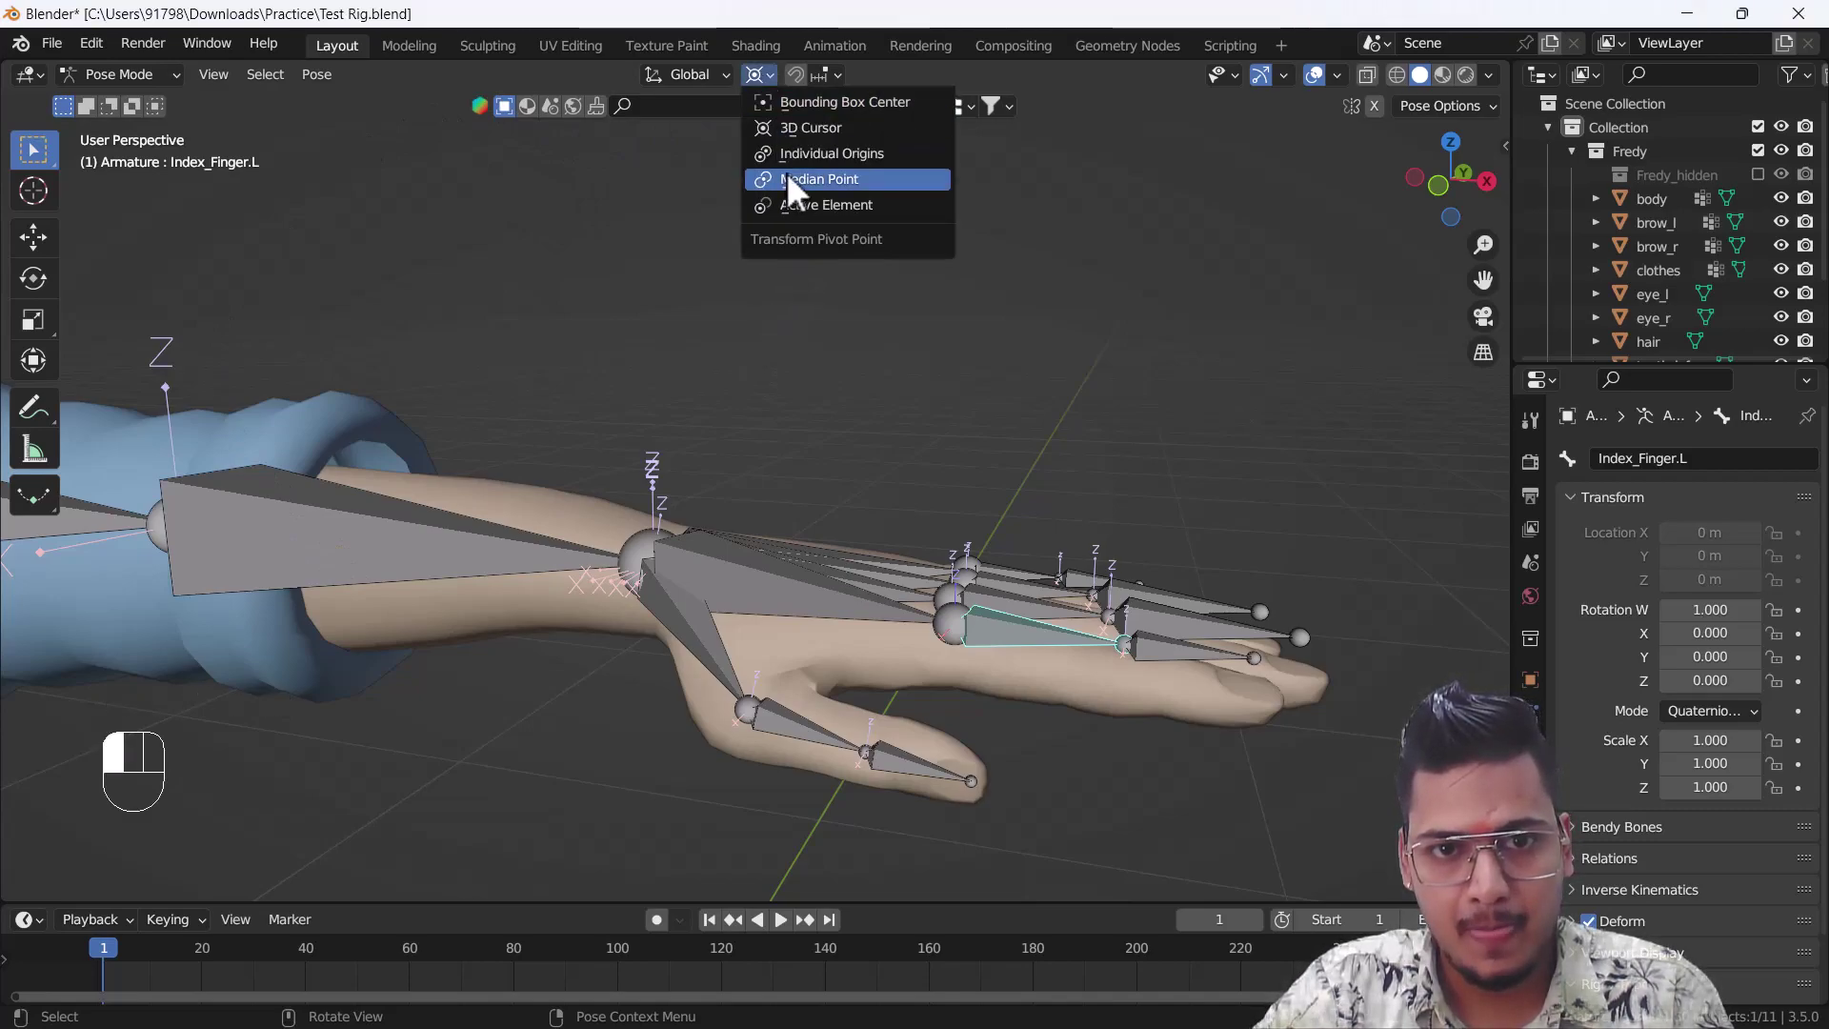
click(785, 162)
click(33, 278)
drag(1015, 560, 1164, 556)
right_click(1164, 556)
- In Object Mode, select all character meshes with the armature and parent them to it with automatic weights
click(108, 76)
click(117, 95)
key(Home)
drag(568, 506, 874, 827)
scroll(877, 701, up, 8)
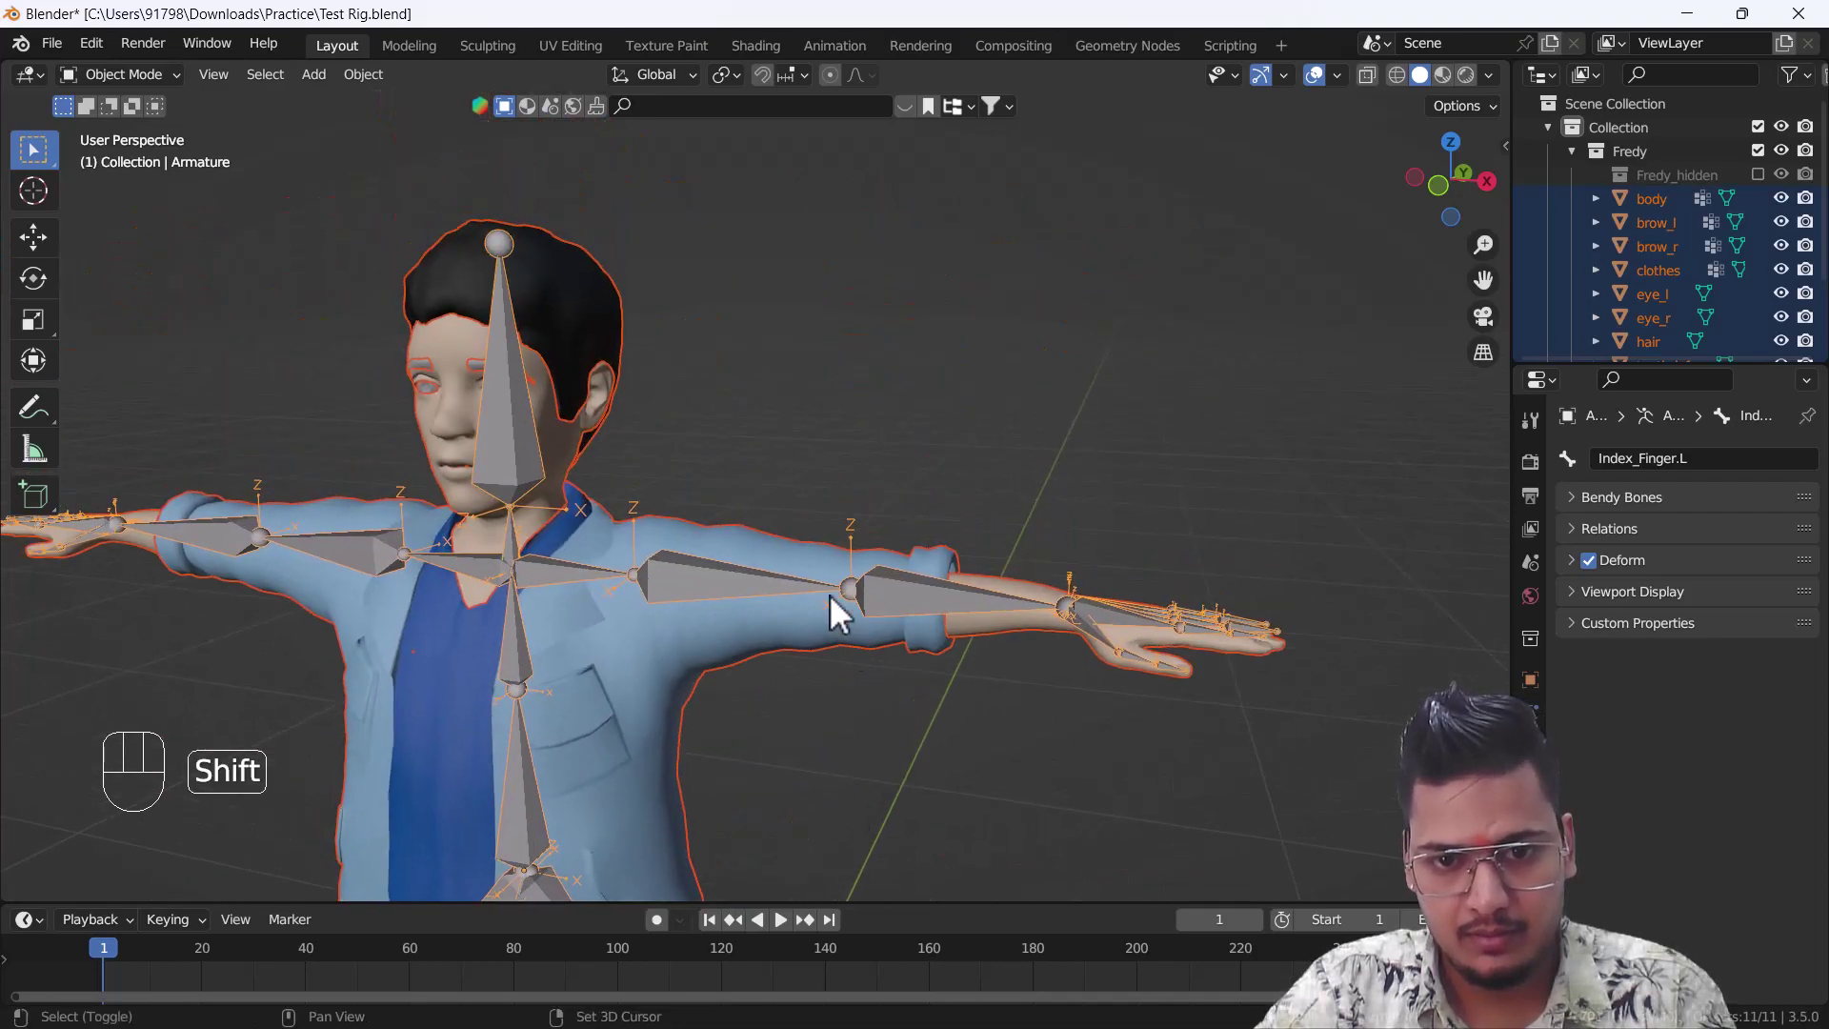
key(ctrl+p)
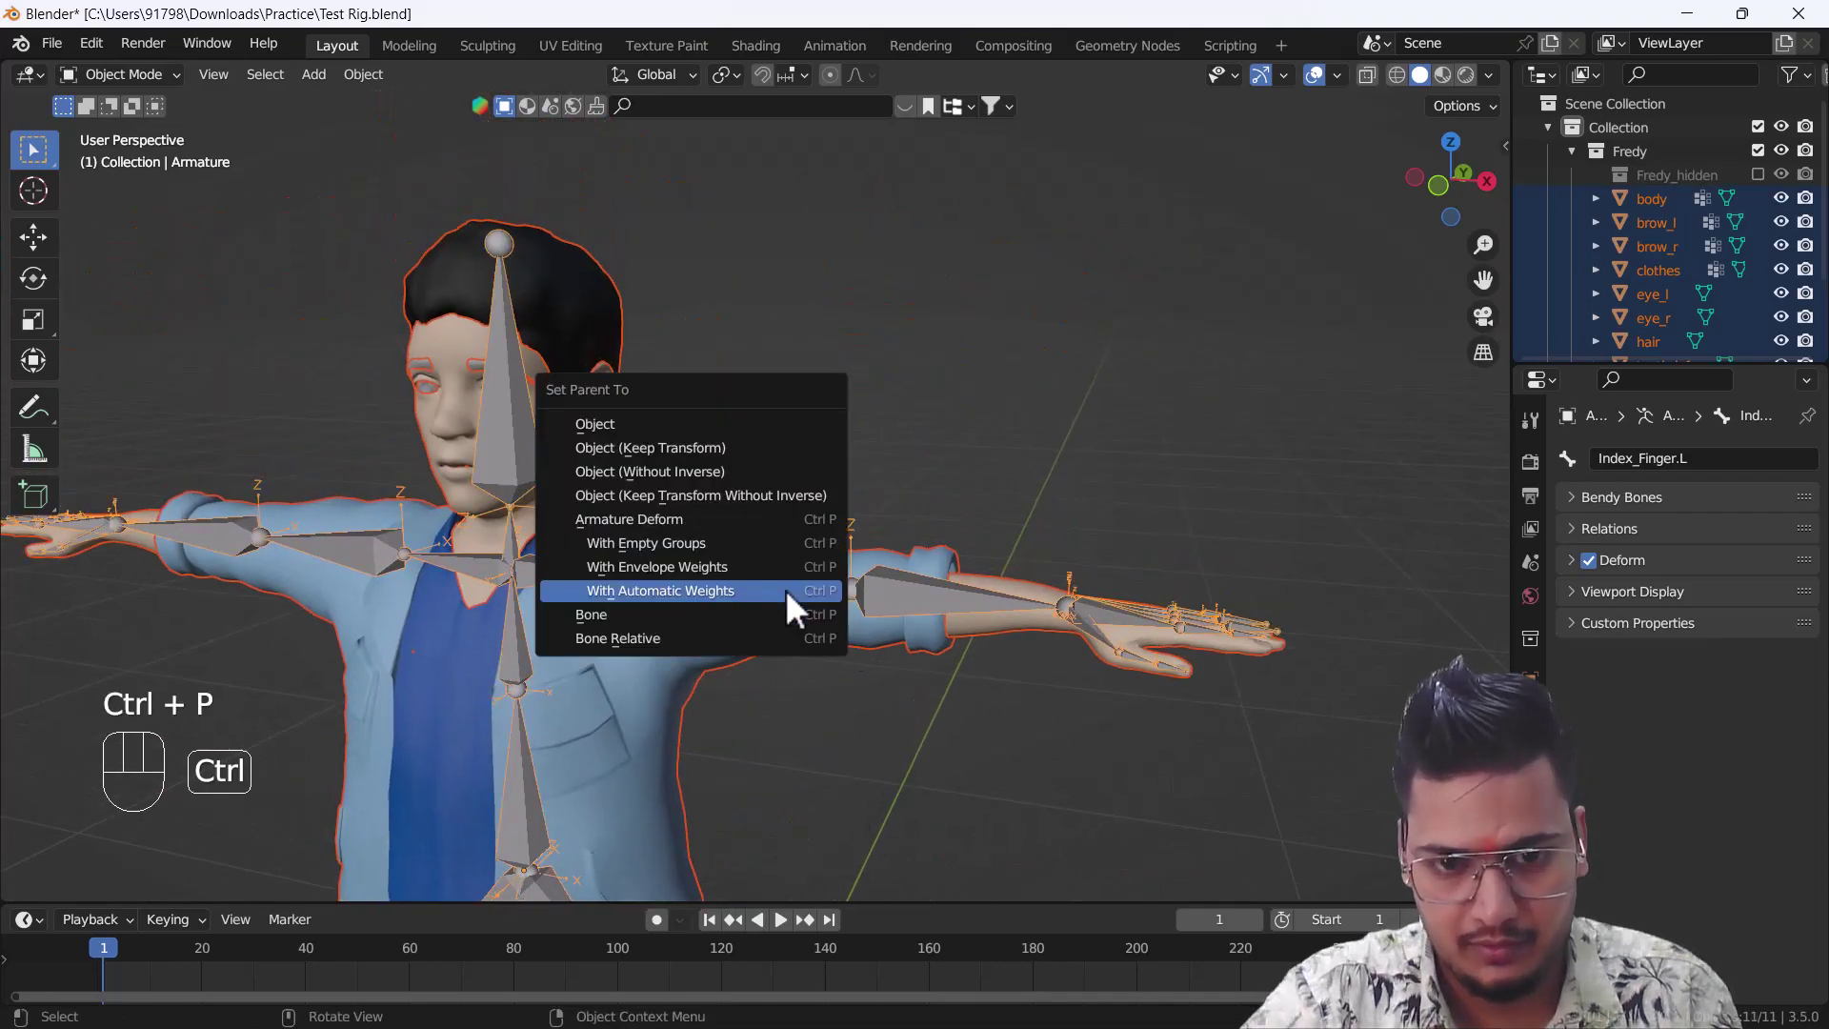
click(785, 589)
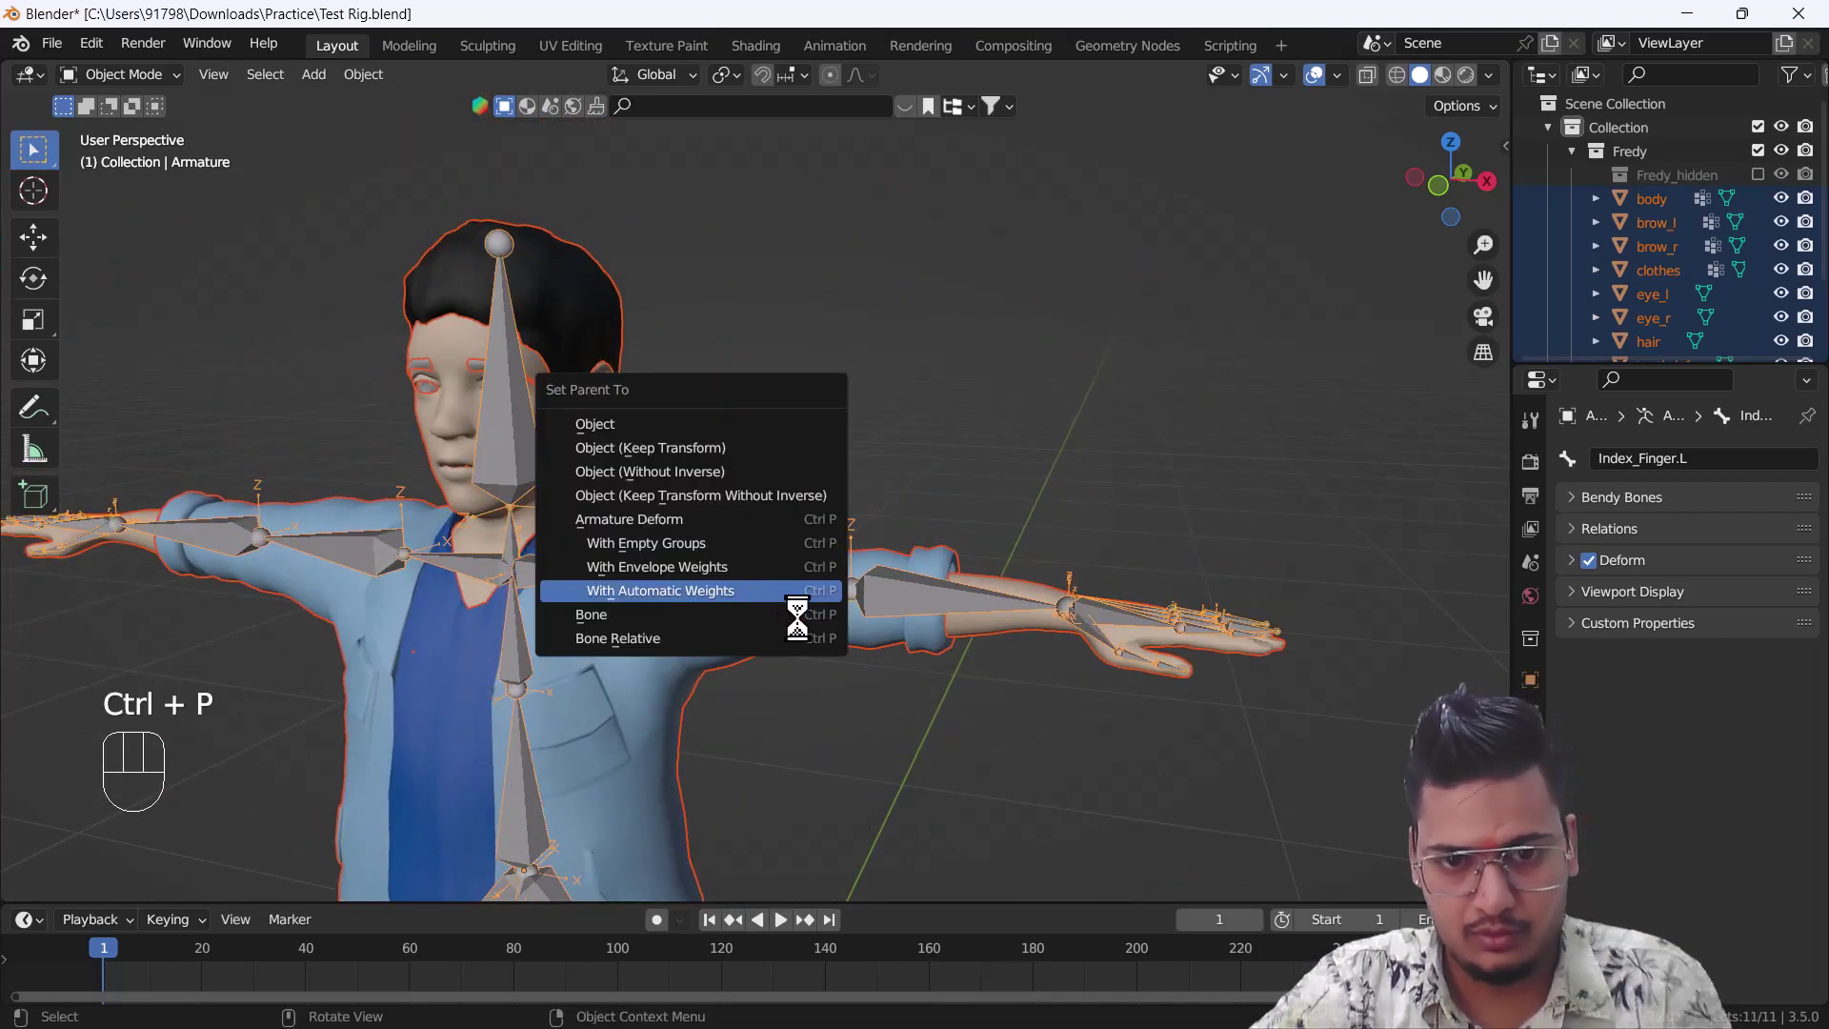
- Test the mesh deformation in Pose Mode by rotating the left index finger and fingertip bones, and undo the rotation
middle_drag(1039, 619, 1037, 570)
click(1036, 574)
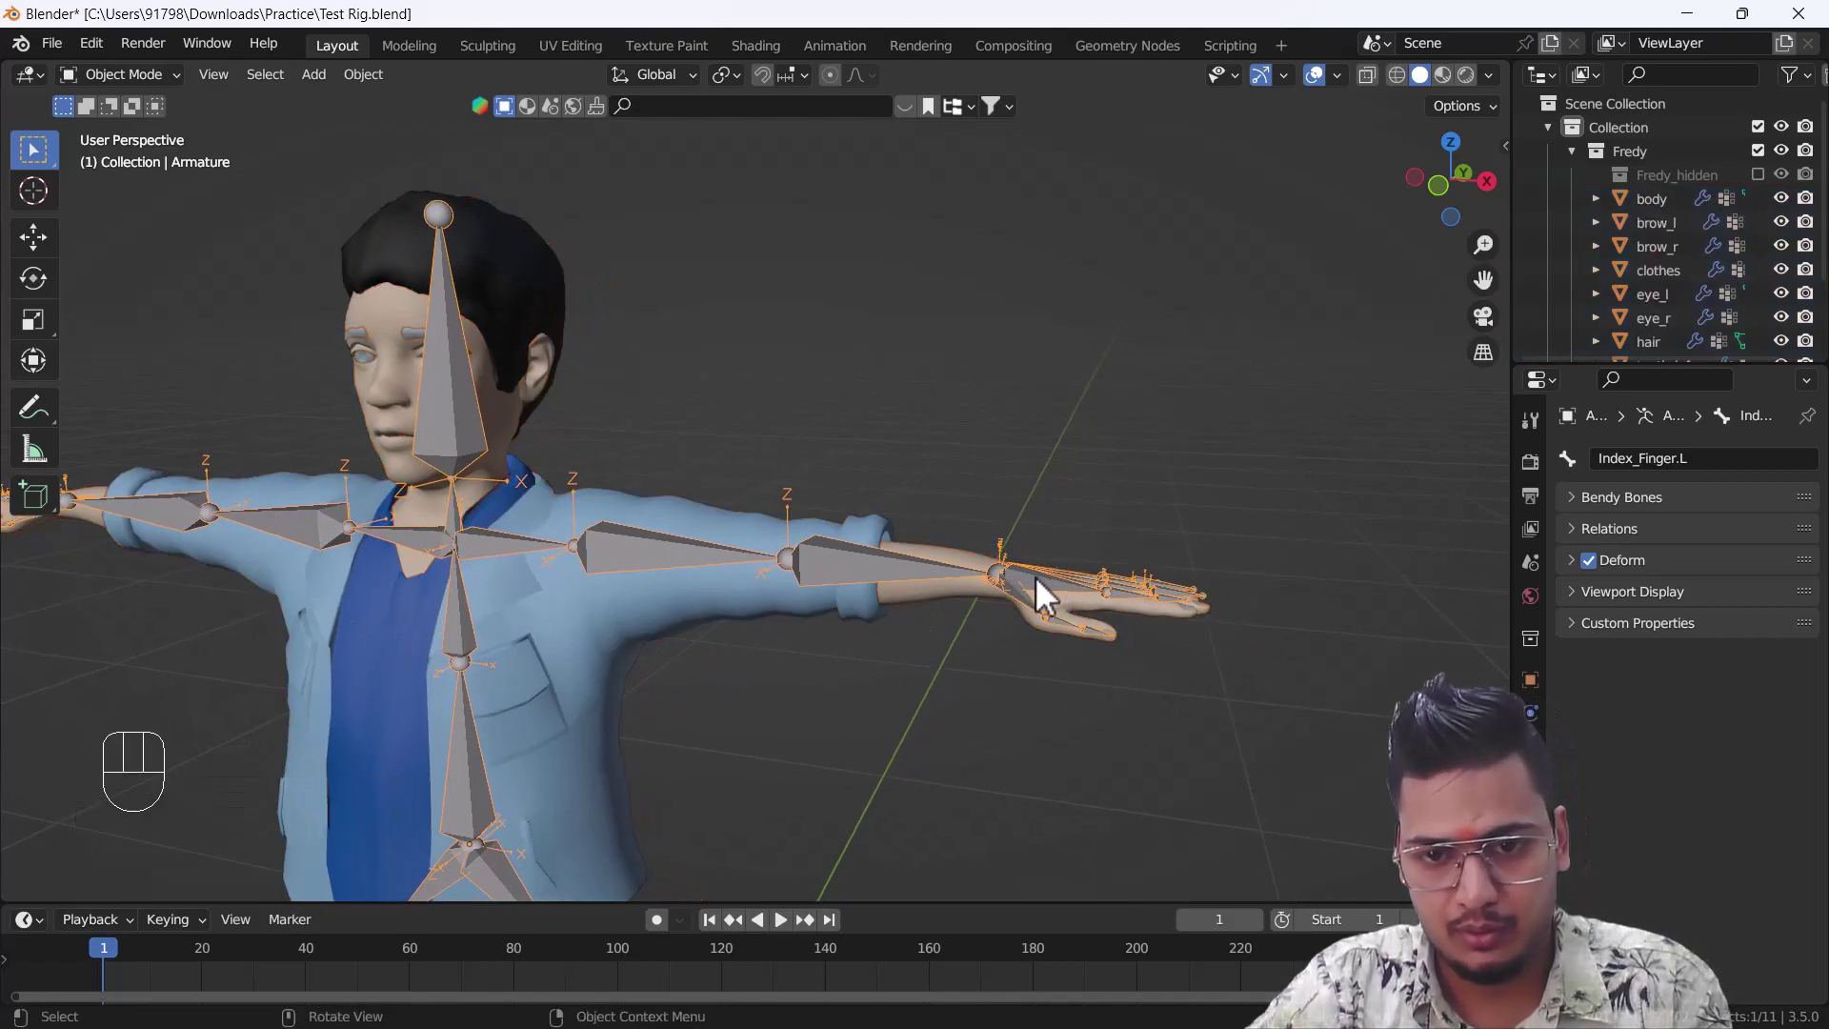
key(ctrl+Tab)
shift+middle_drag(1204, 598, 1150, 630)
scroll(1150, 630, up, 5)
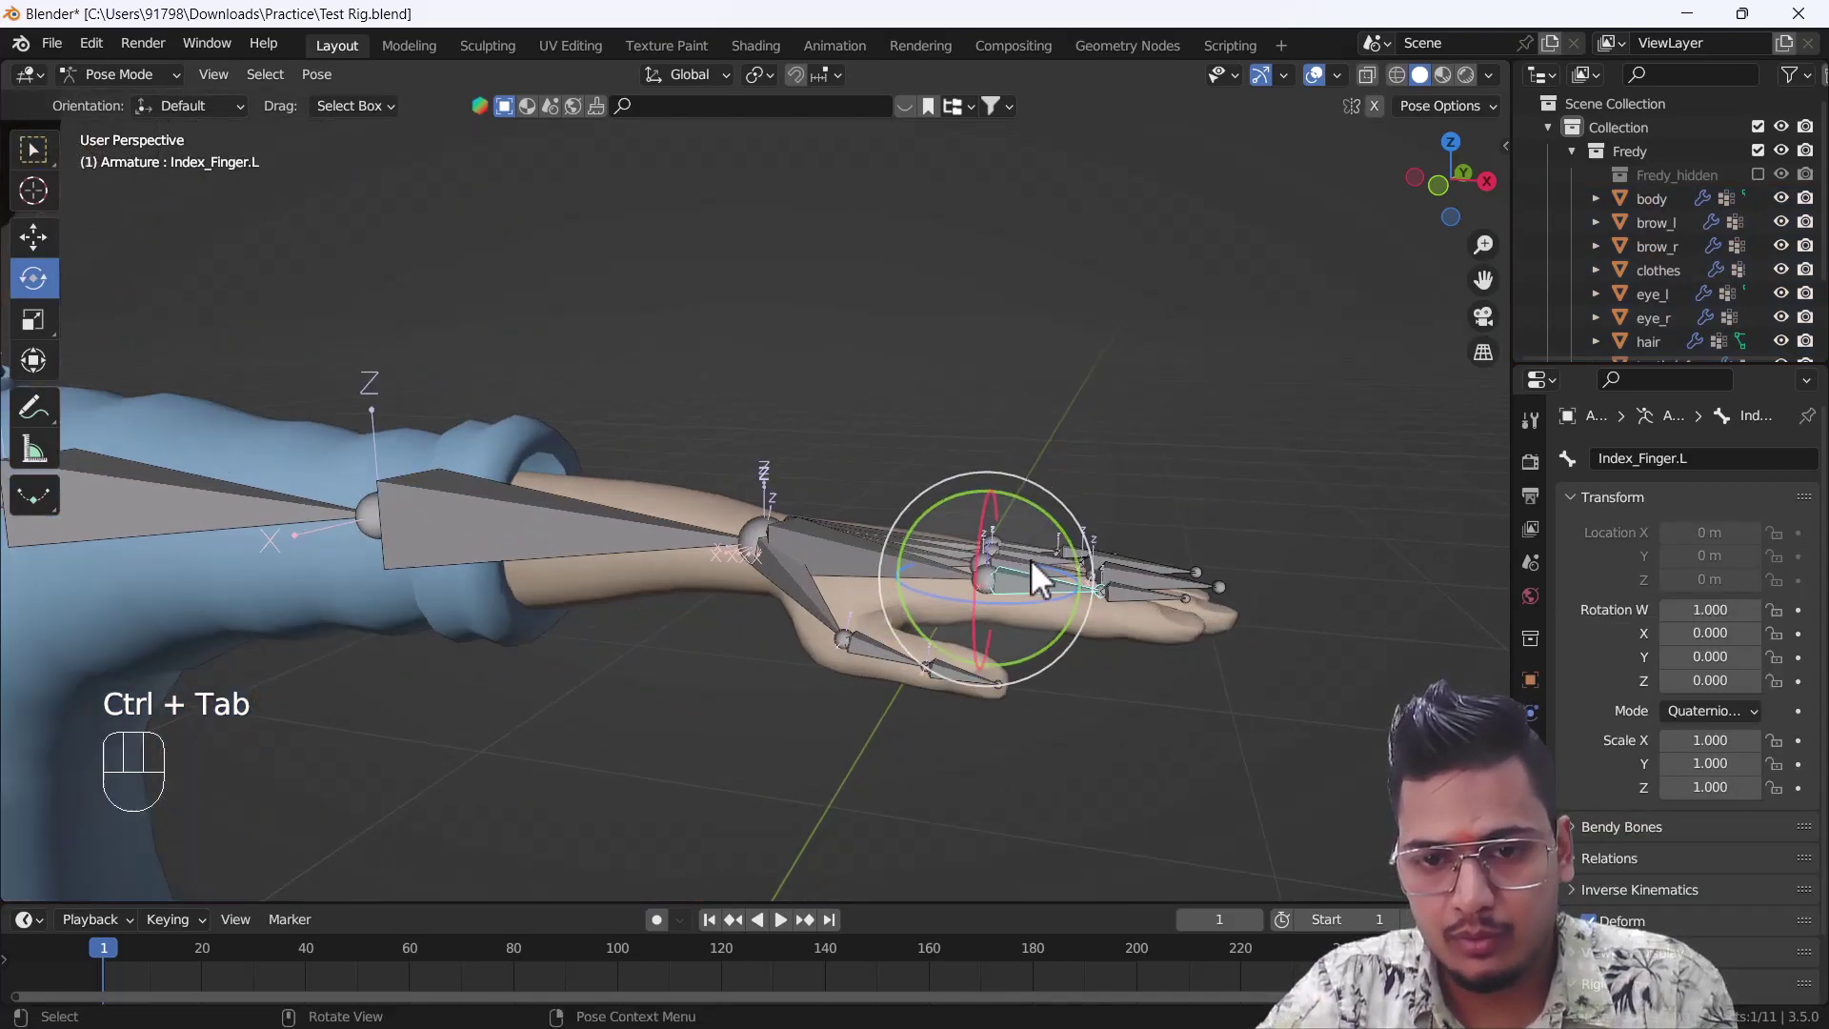
drag(1048, 508, 1105, 575)
click(1050, 732)
drag(1116, 646, 1118, 710)
right_click(1118, 711)
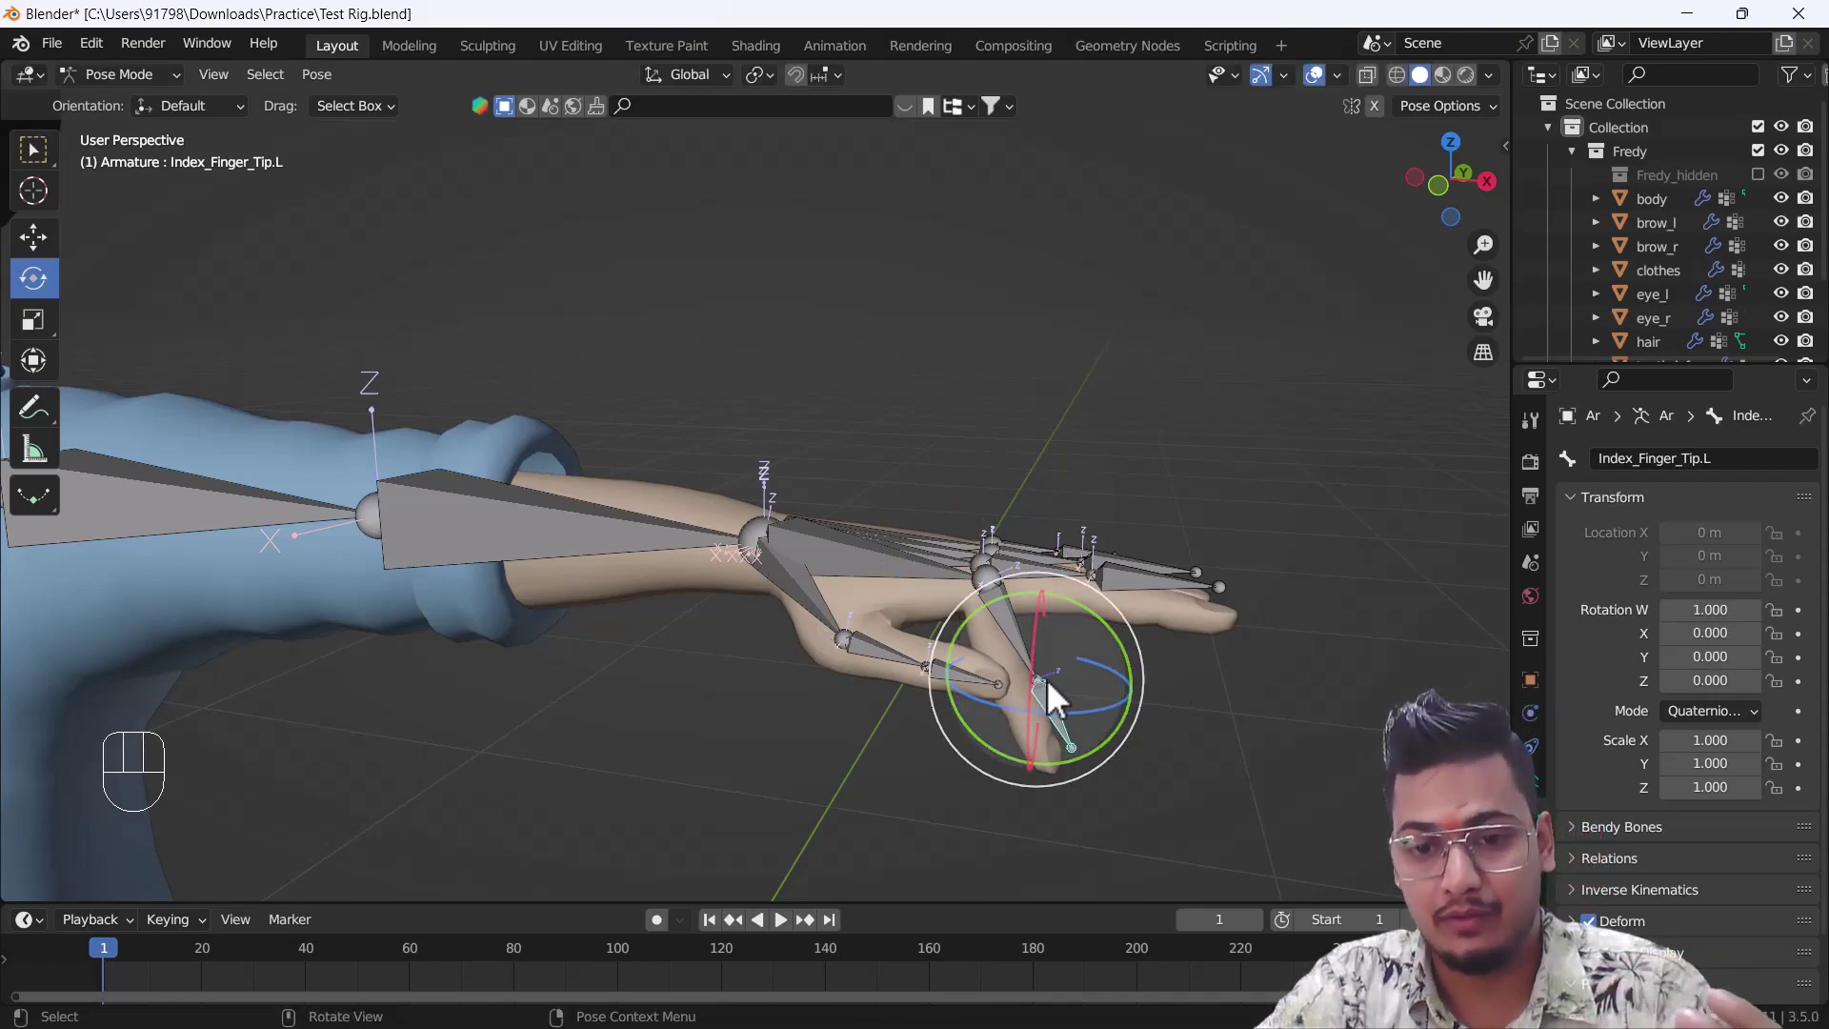
key(ctrl+z)
key(ctrl+z)
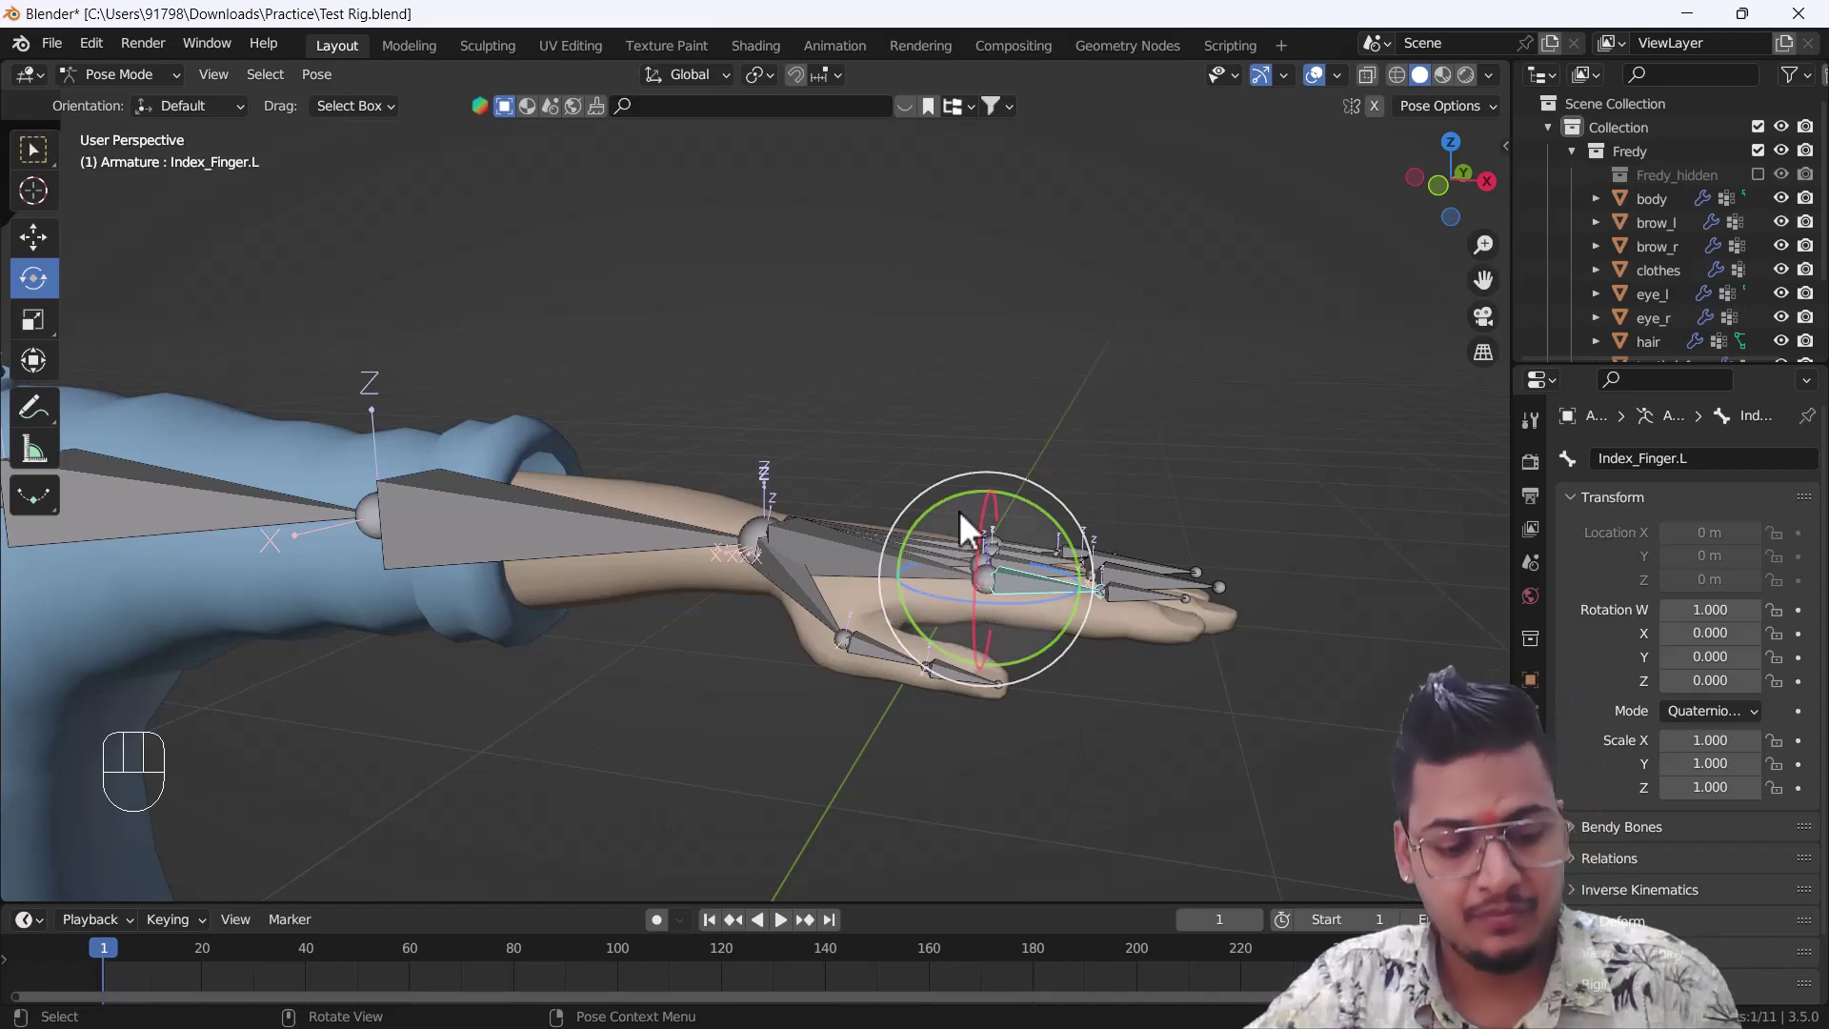
- Switch the armature to Edit Mode and snap the 3D cursor to the joint between the left index finger bone and its tip bone
shift+middle_drag(1019, 659, 1008, 599)
click(122, 78)
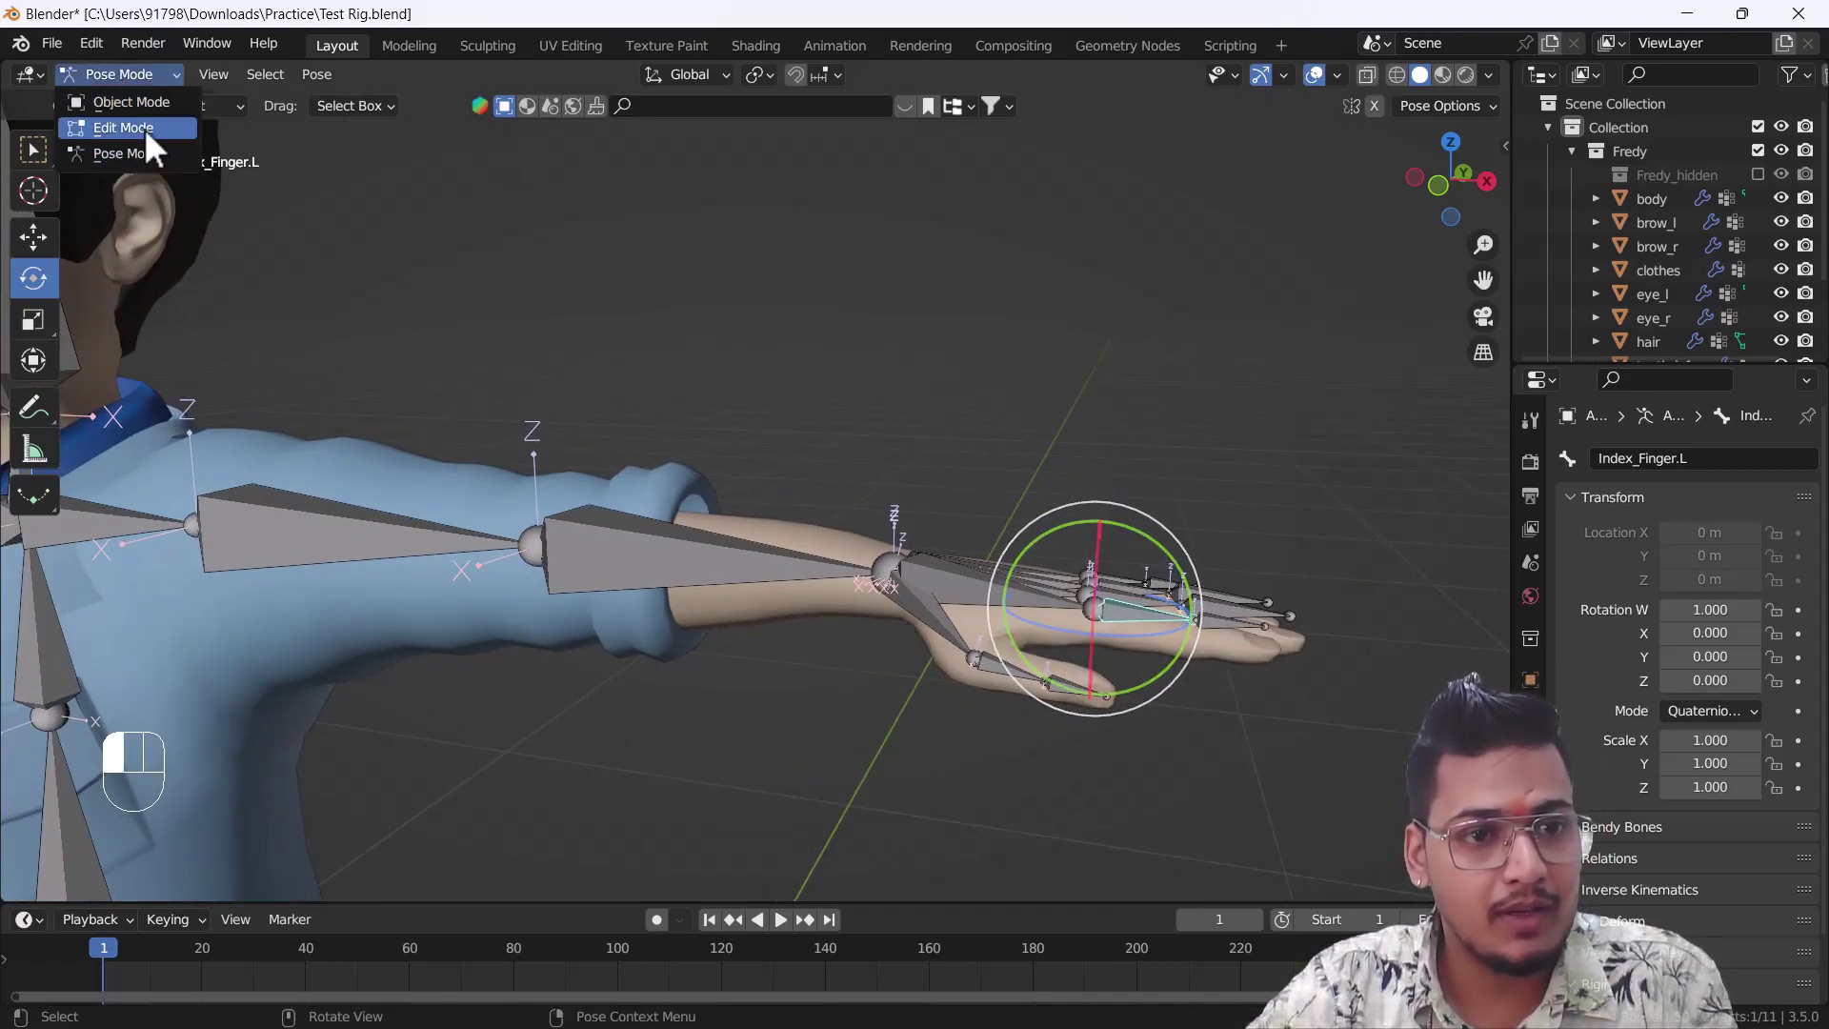
click(145, 130)
scroll(719, 600, up, 2)
shift+middle_drag(850, 552, 710, 578)
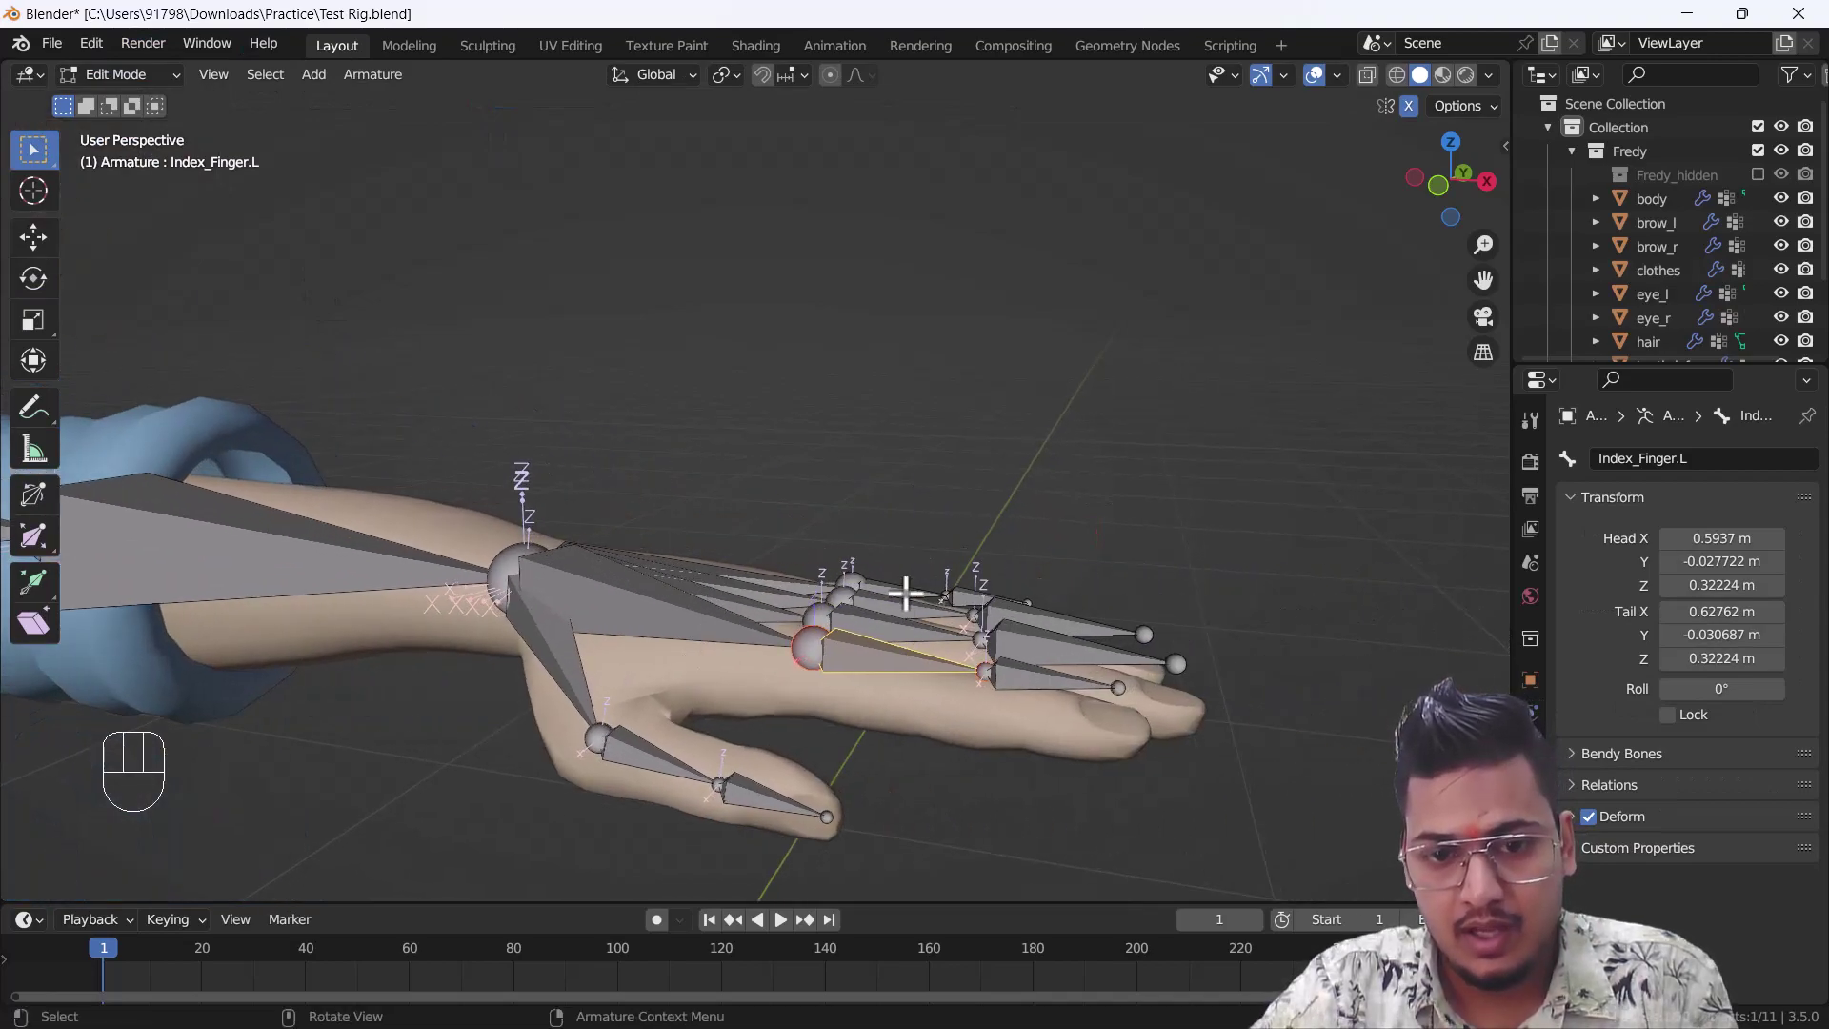
middle_drag(882, 531, 702, 600)
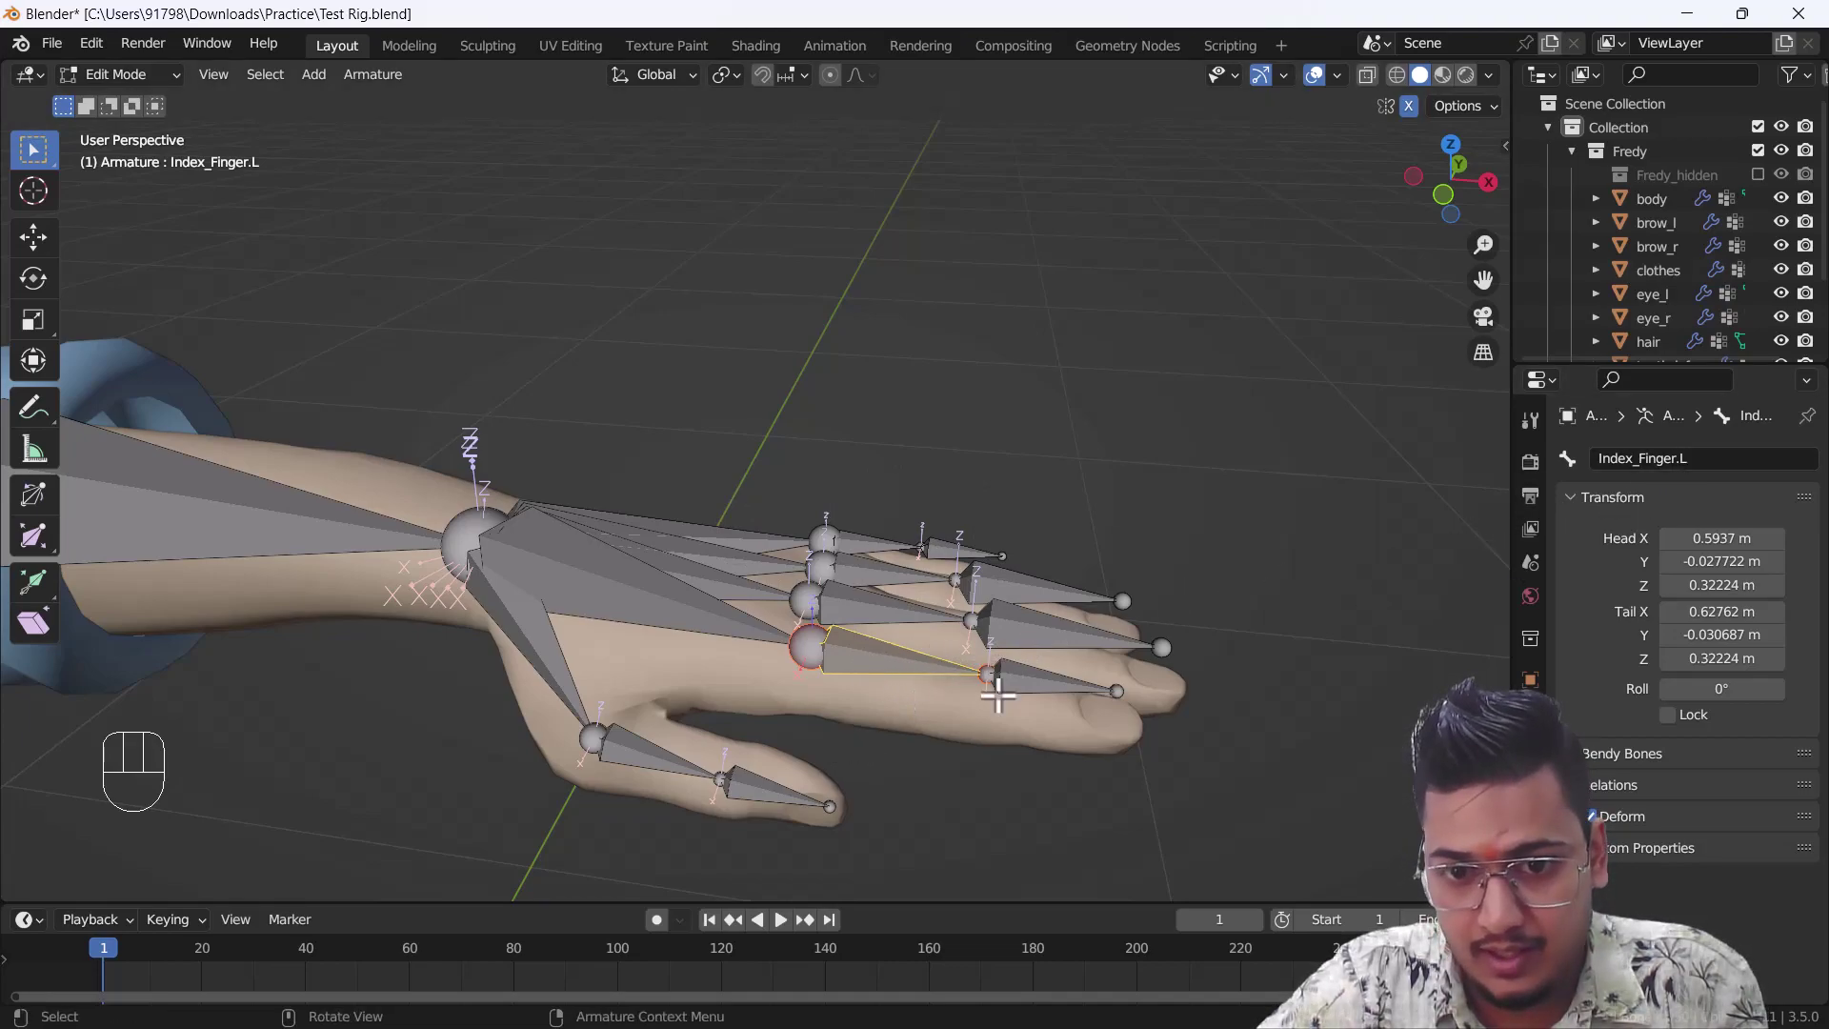
click(1027, 682)
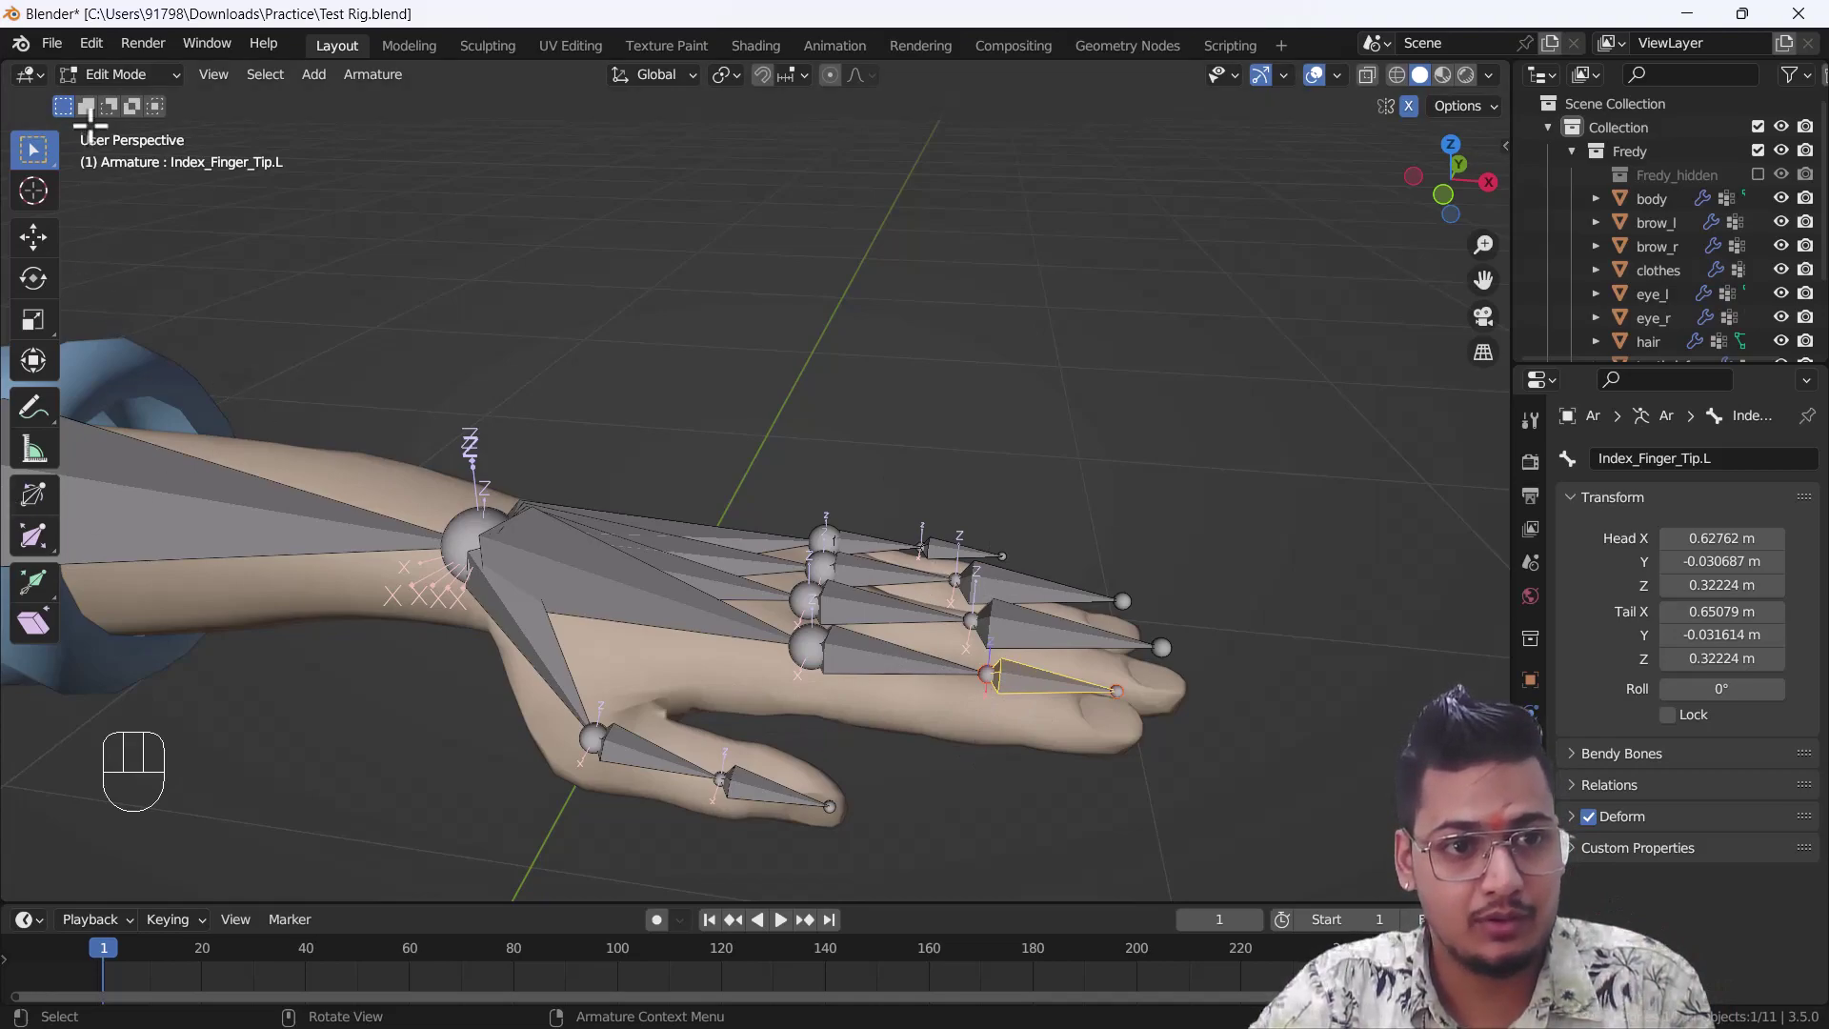
shift+middle_drag(1012, 695, 918, 689)
click(919, 689)
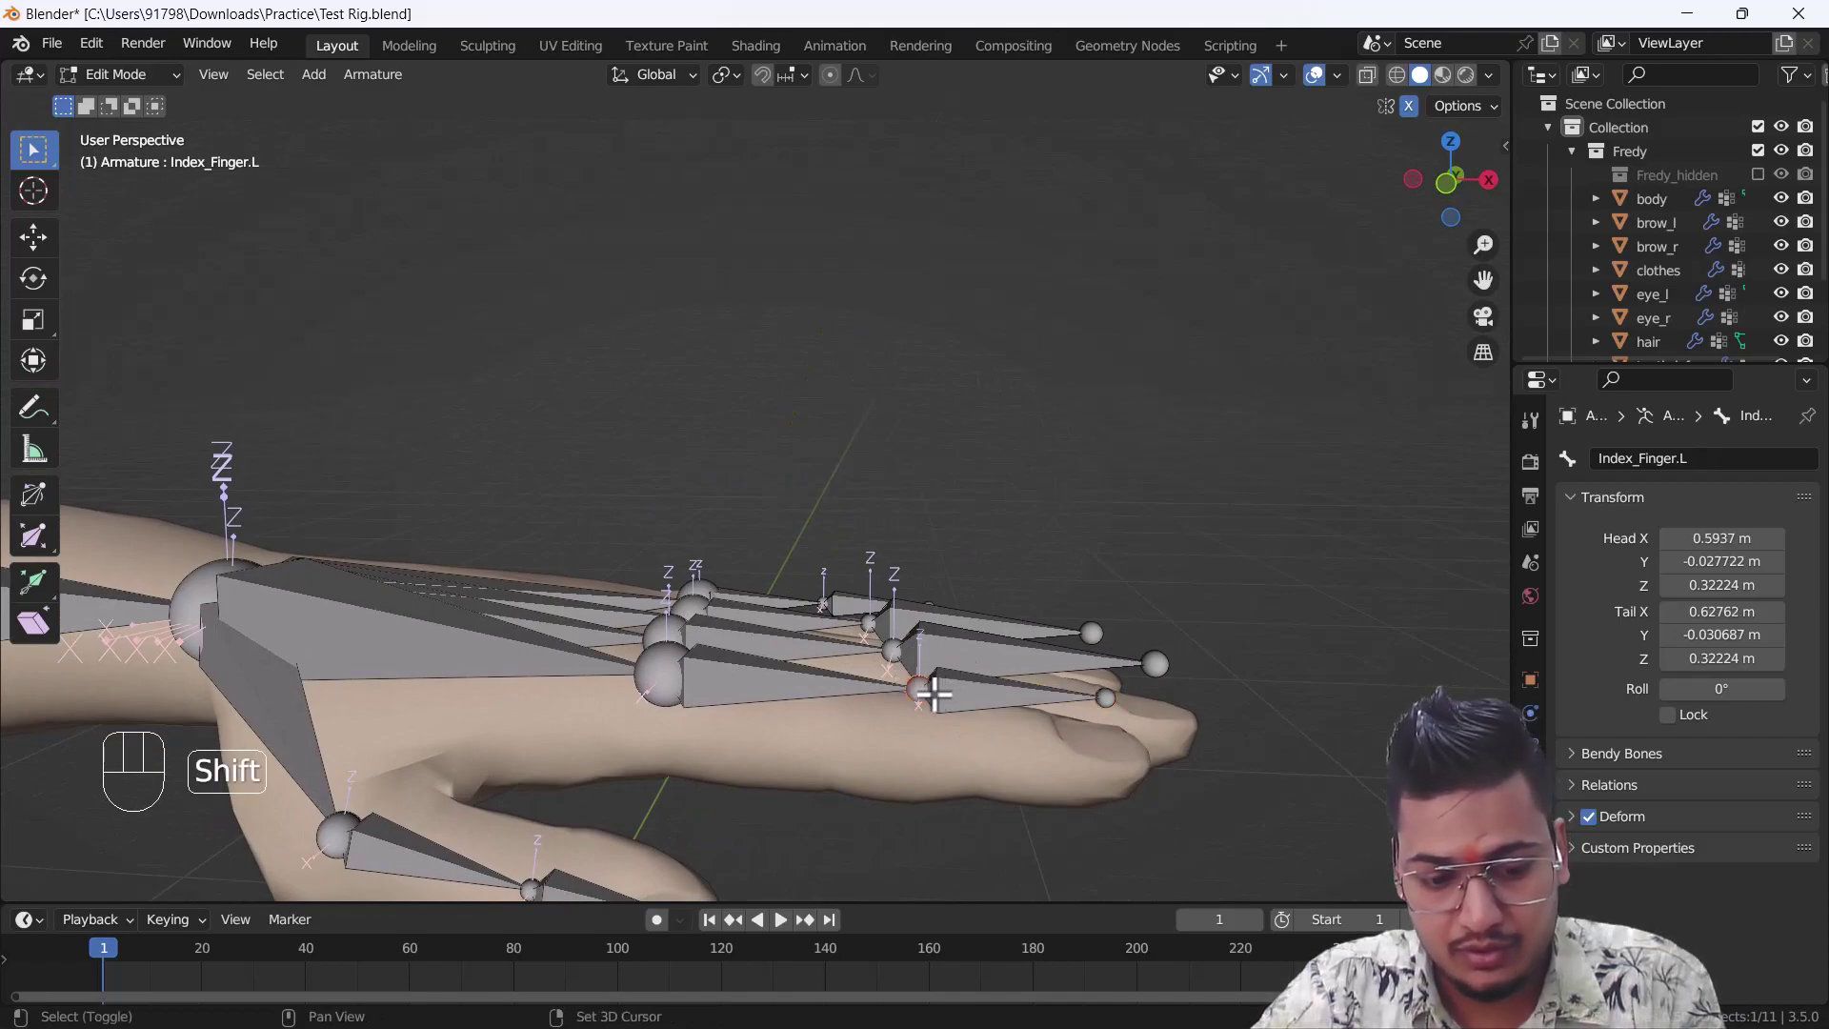
key(shift+s)
click(934, 826)
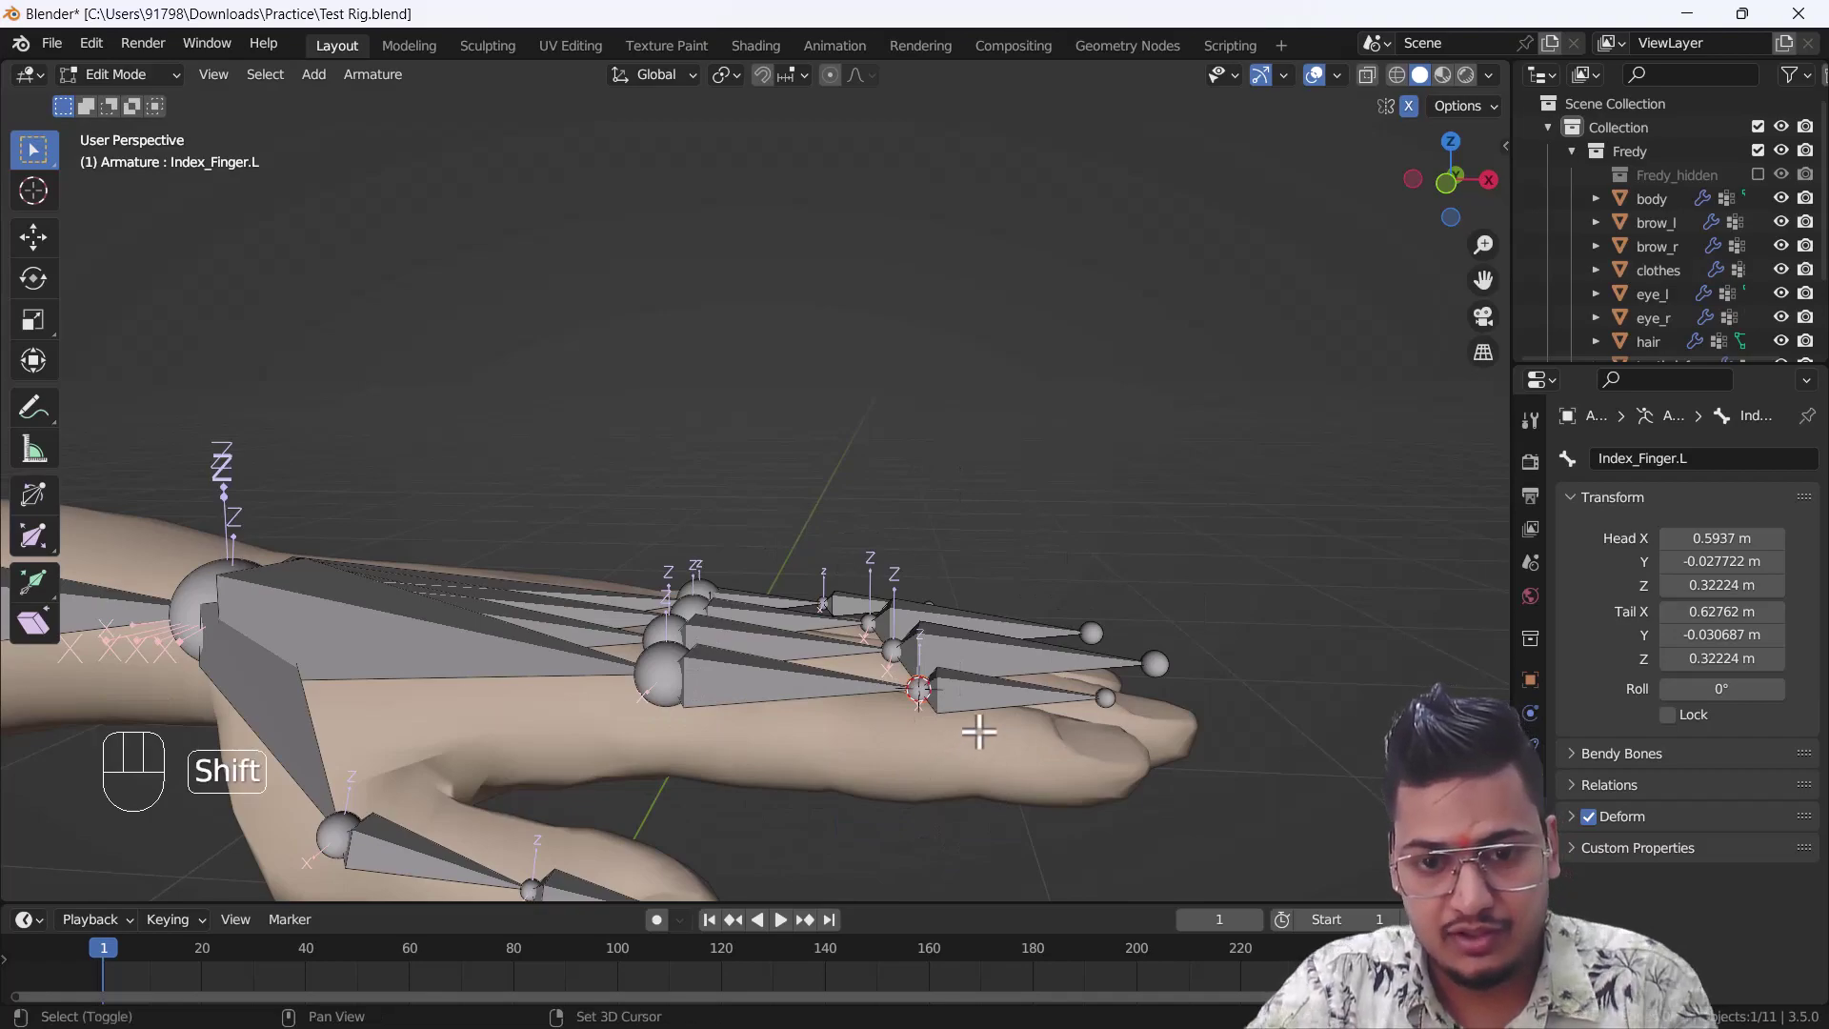
- Extrude a mirrored bone about 0.03 m upward along Z from the index finger joint and clear the left bone's parent
key(shift+e)
key(z)
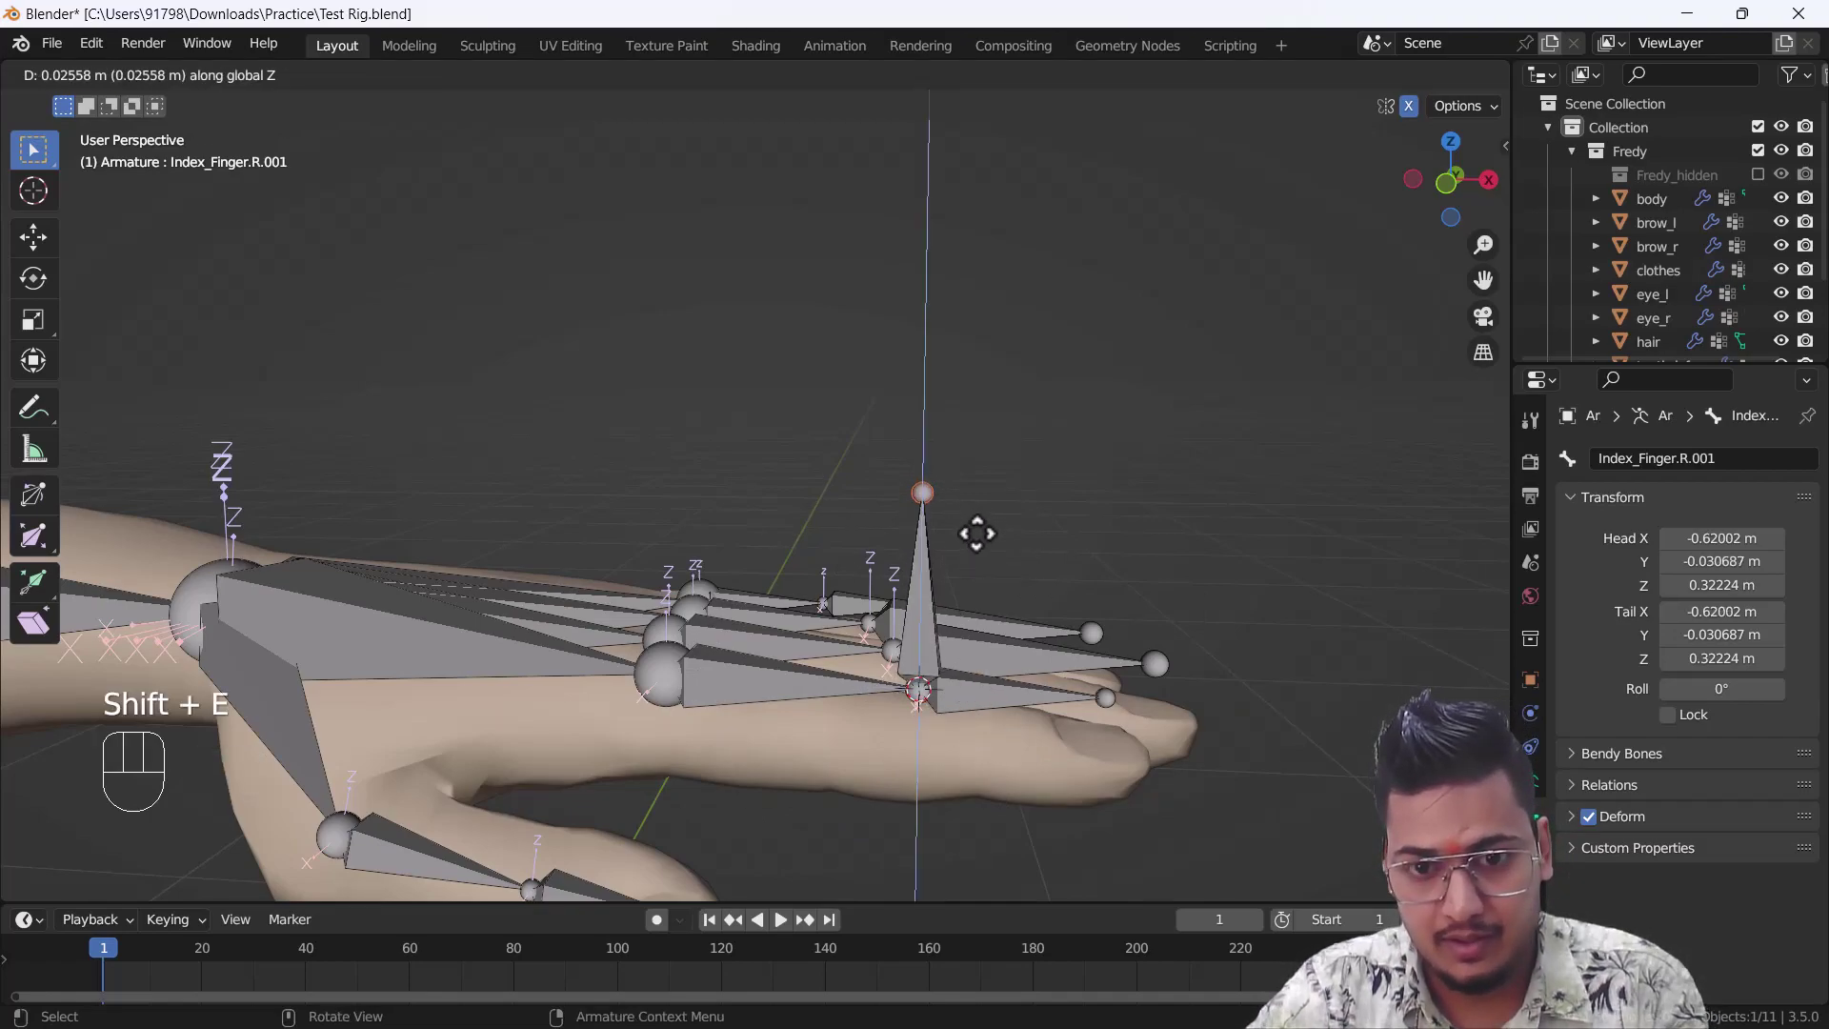
click(975, 506)
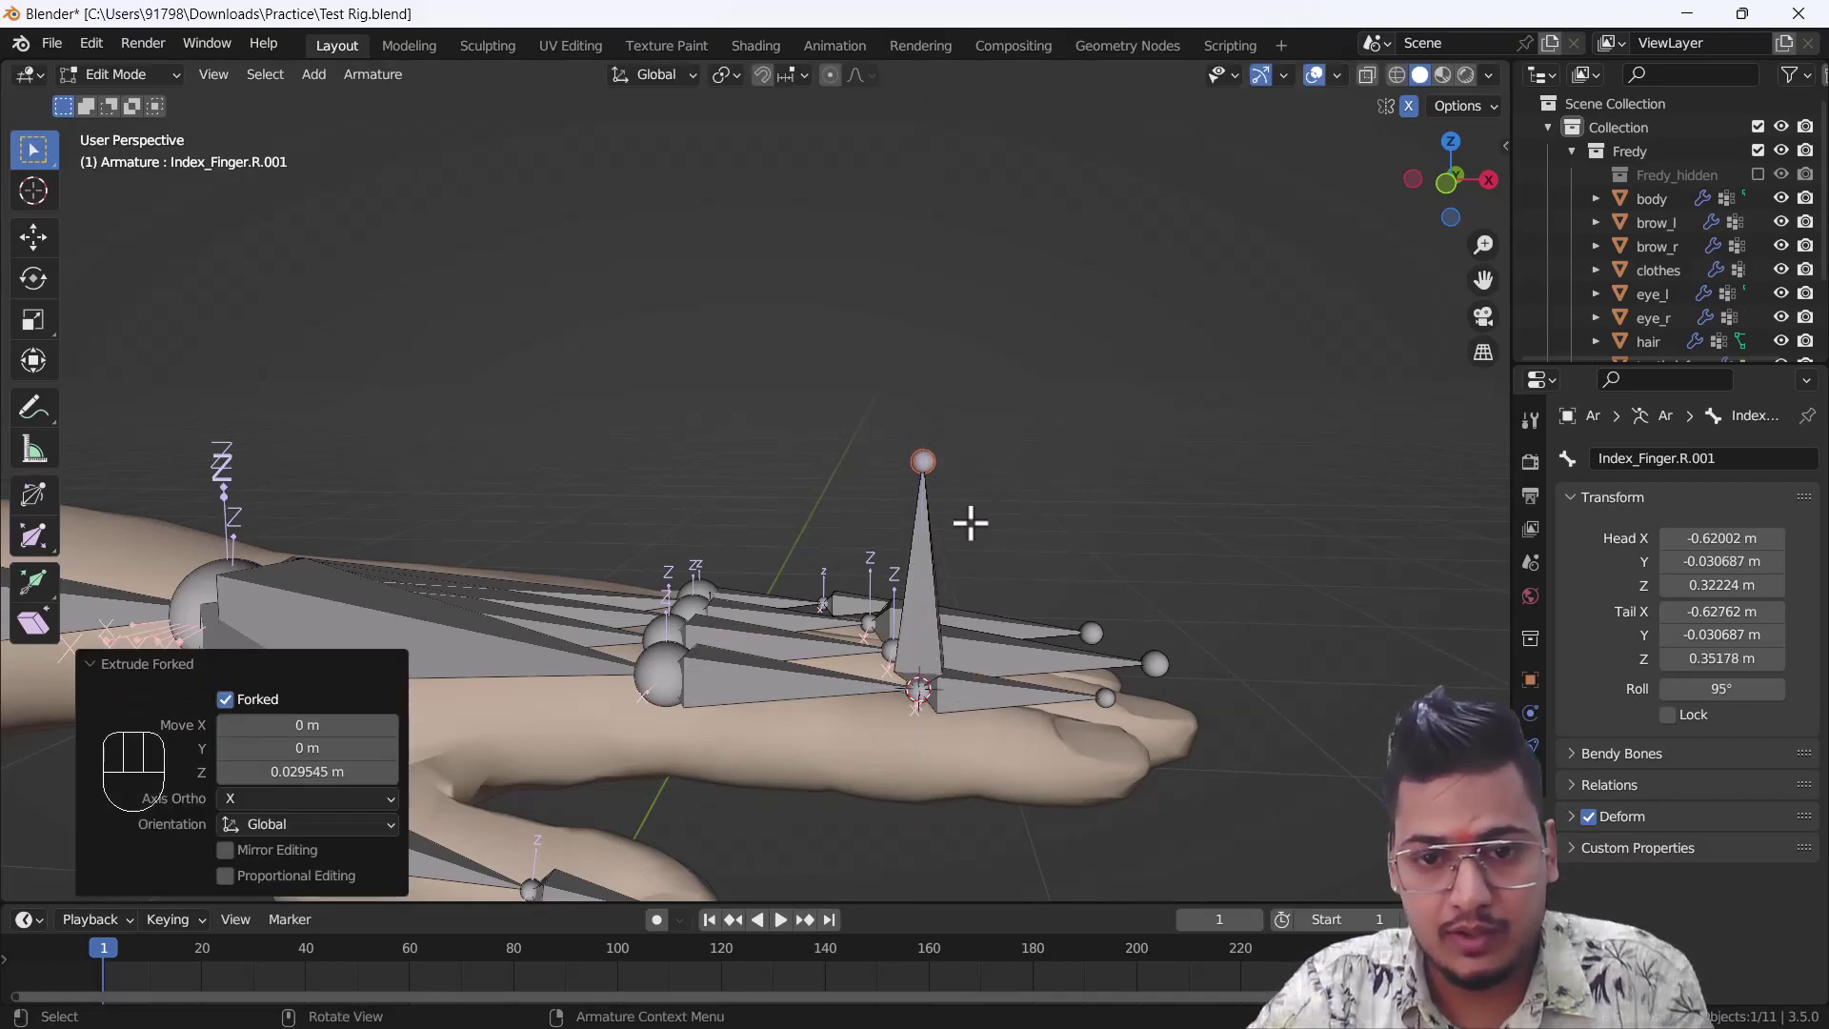
click(927, 591)
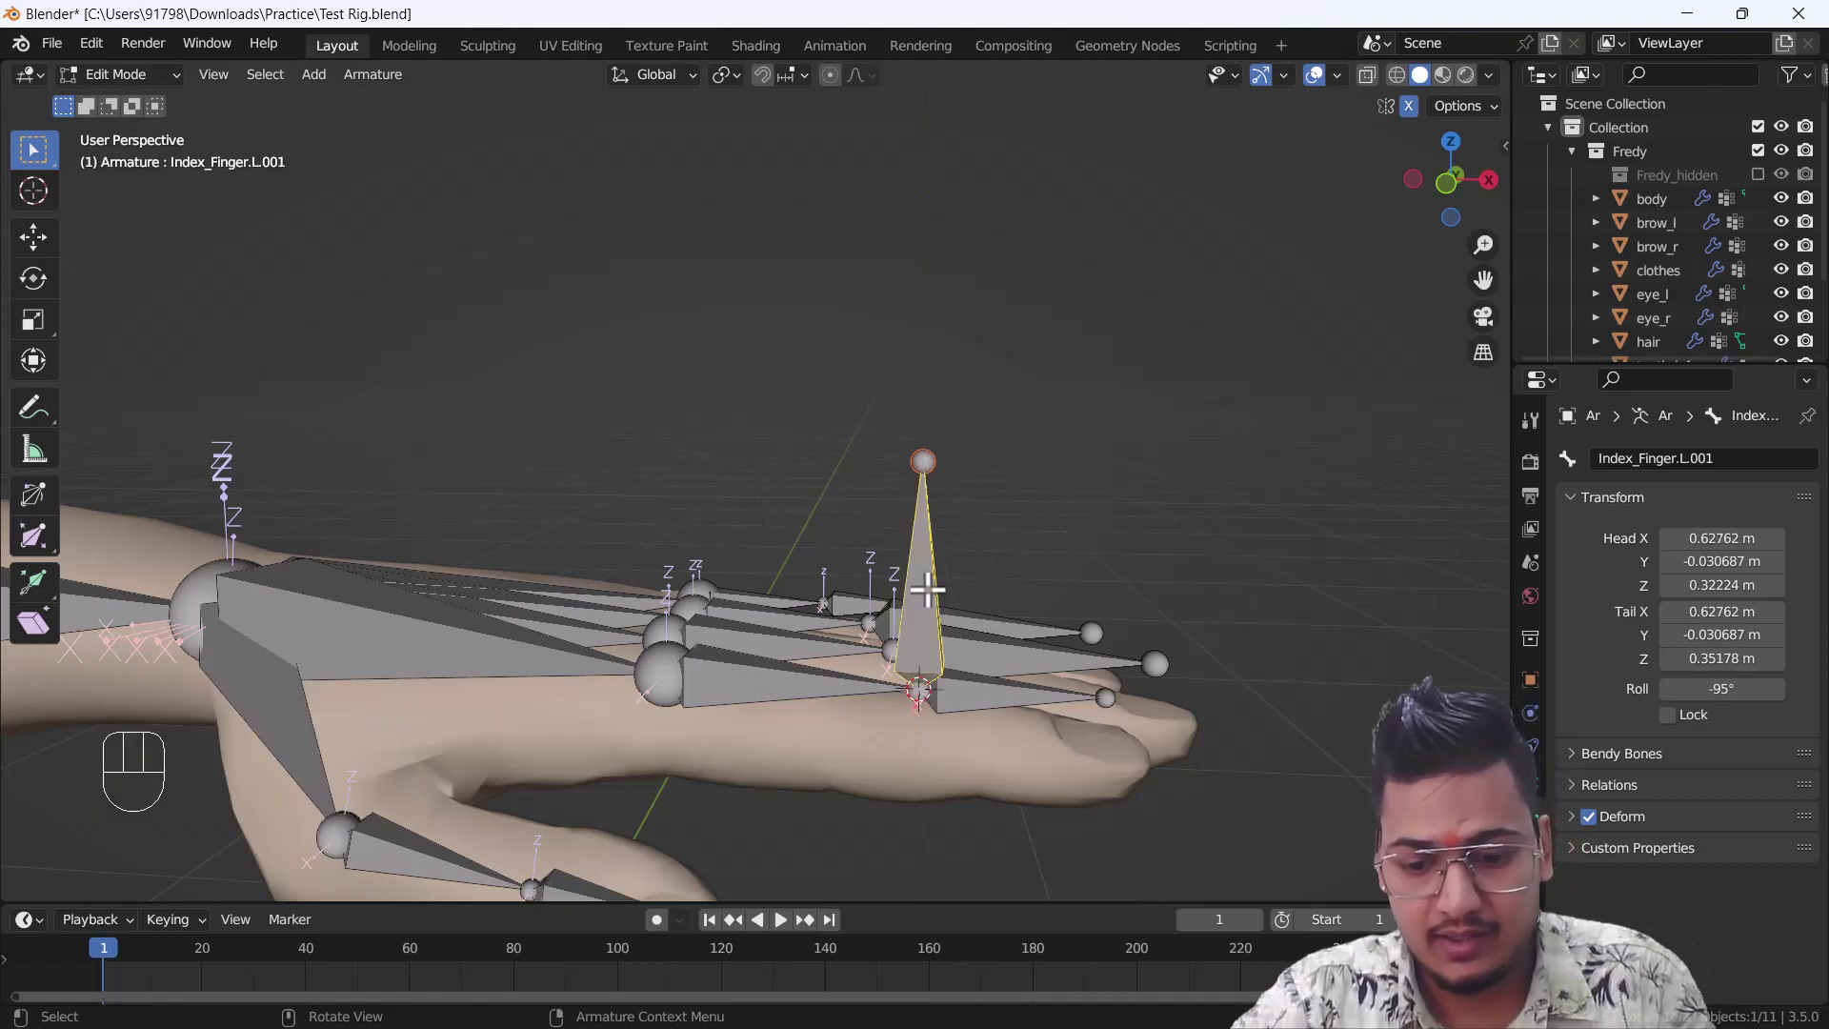
key(alt+p)
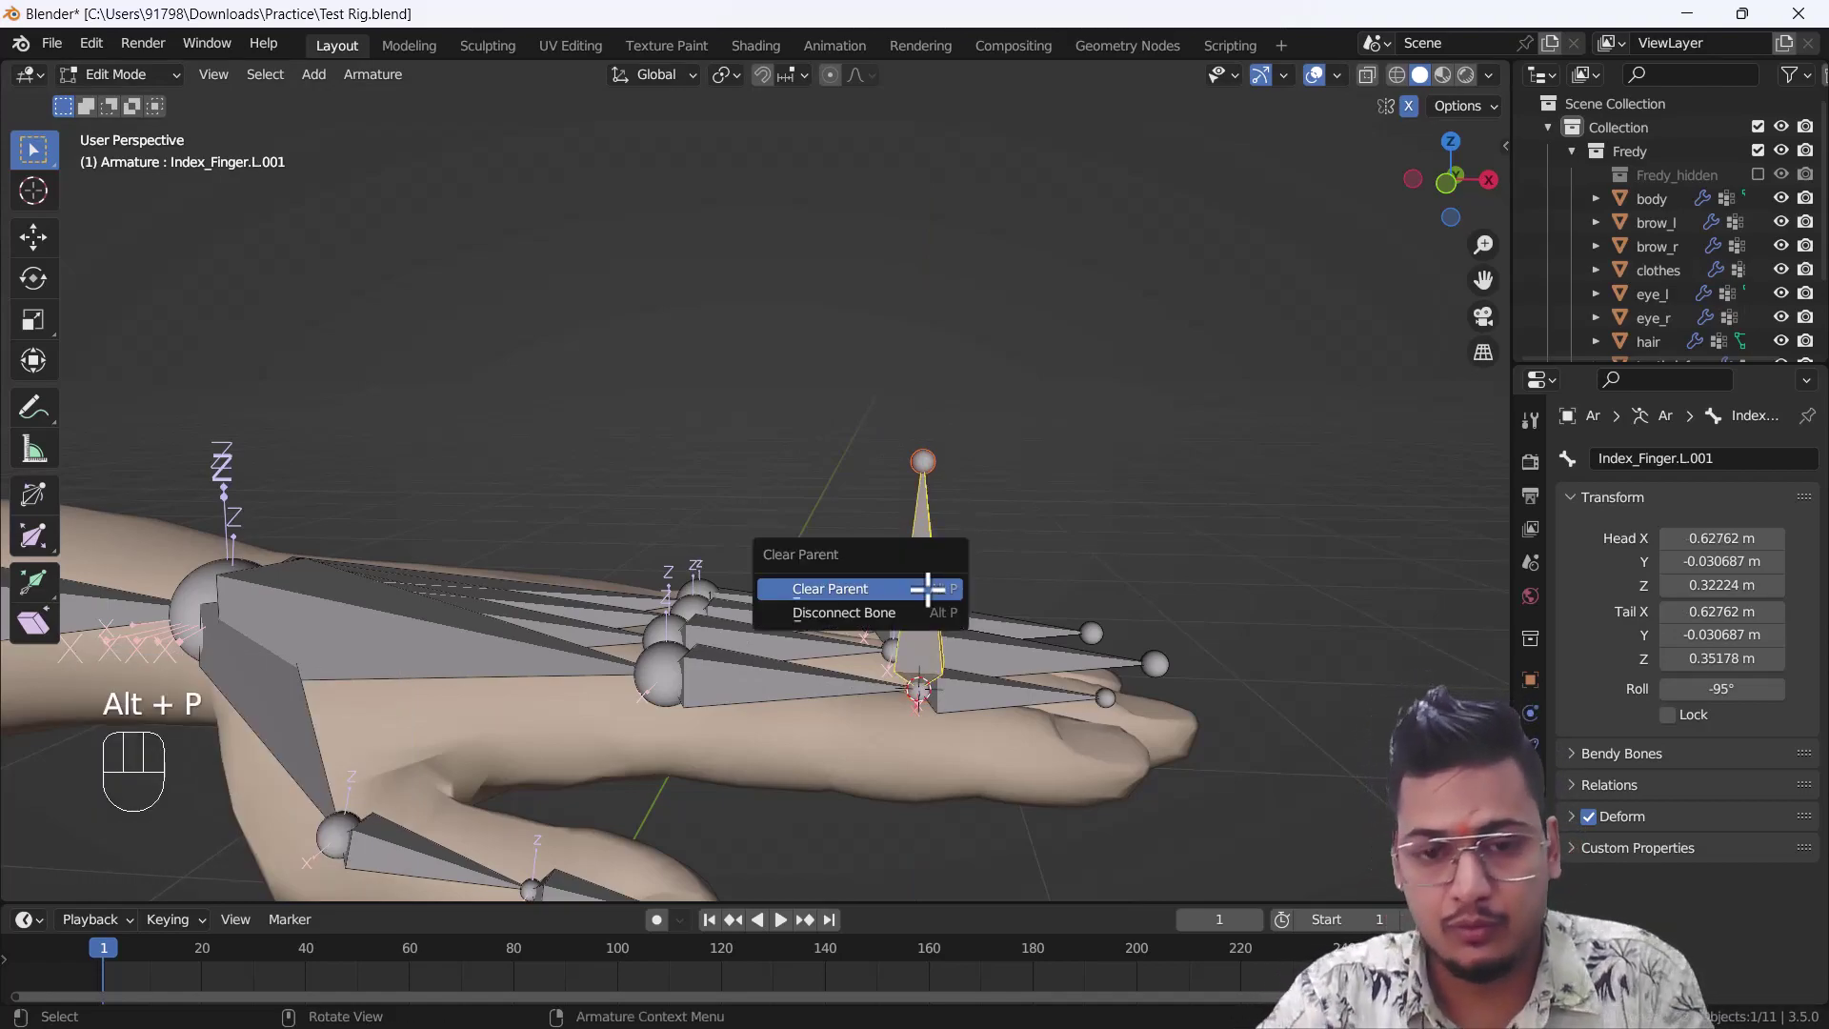
click(928, 590)
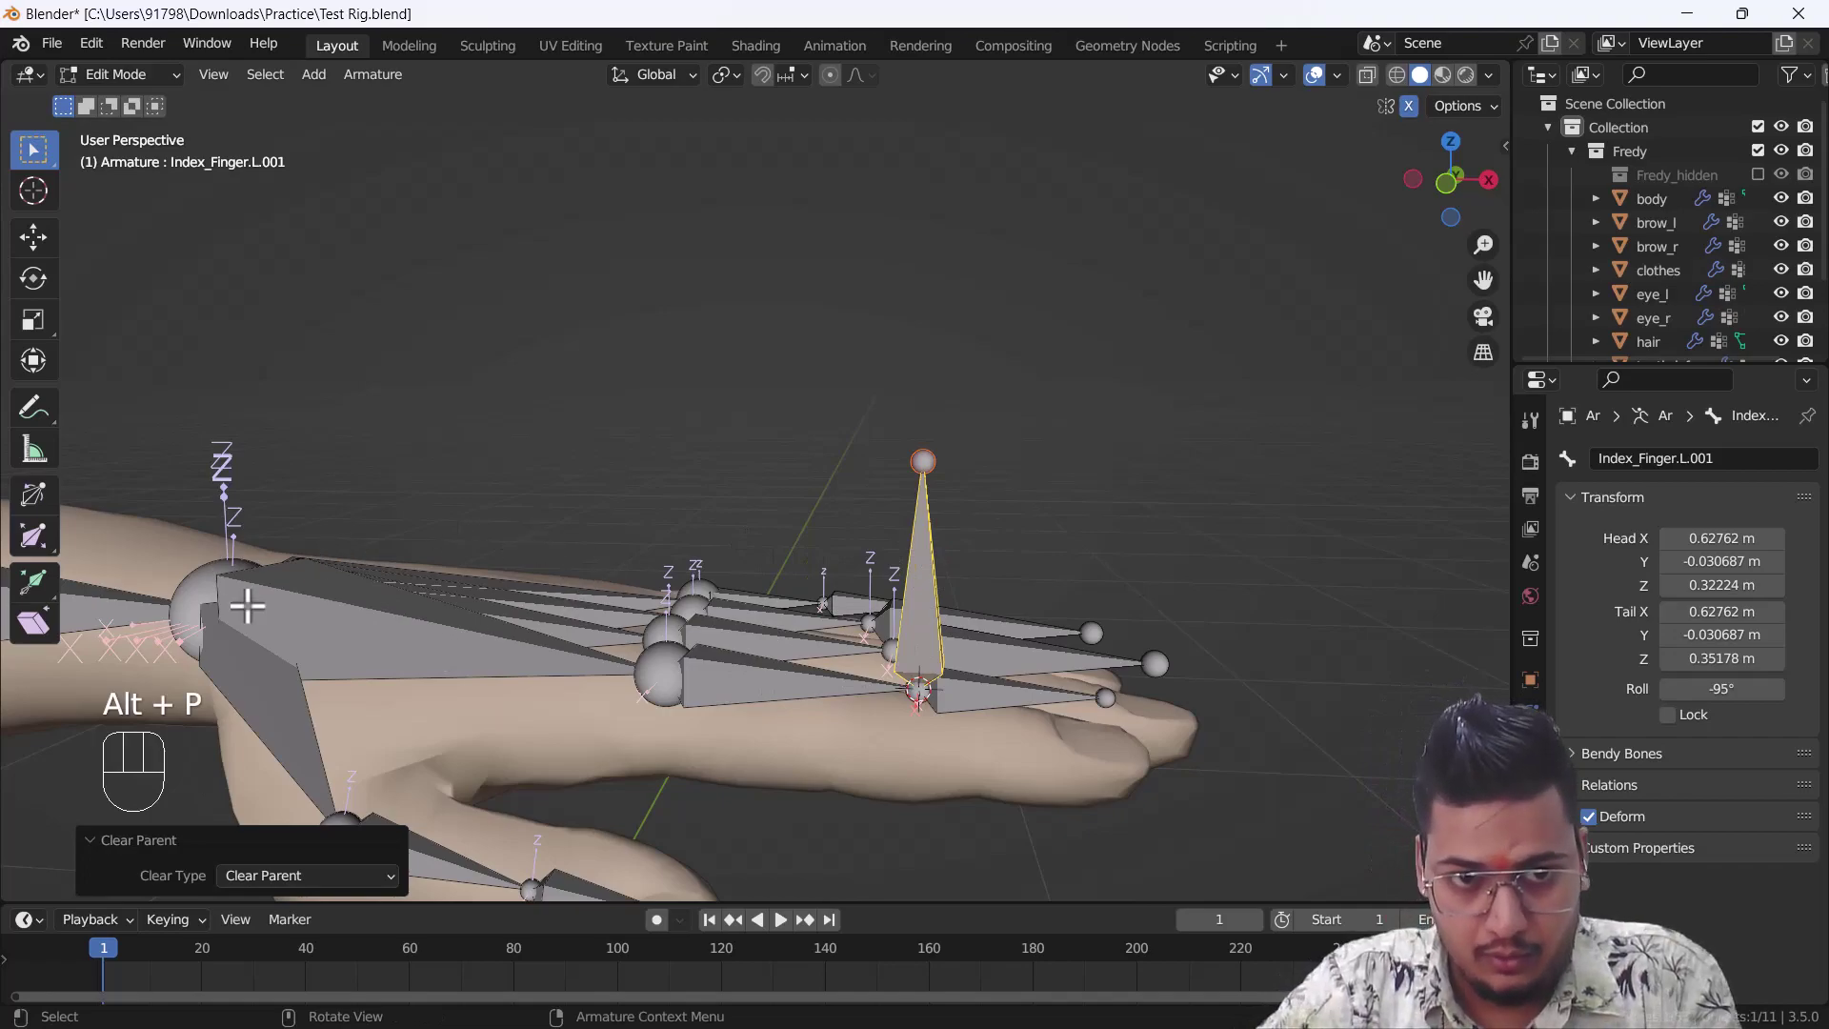
- Move the unparented index finger bone up about 0.023 m along Z and turn off its Deform option
key(g)
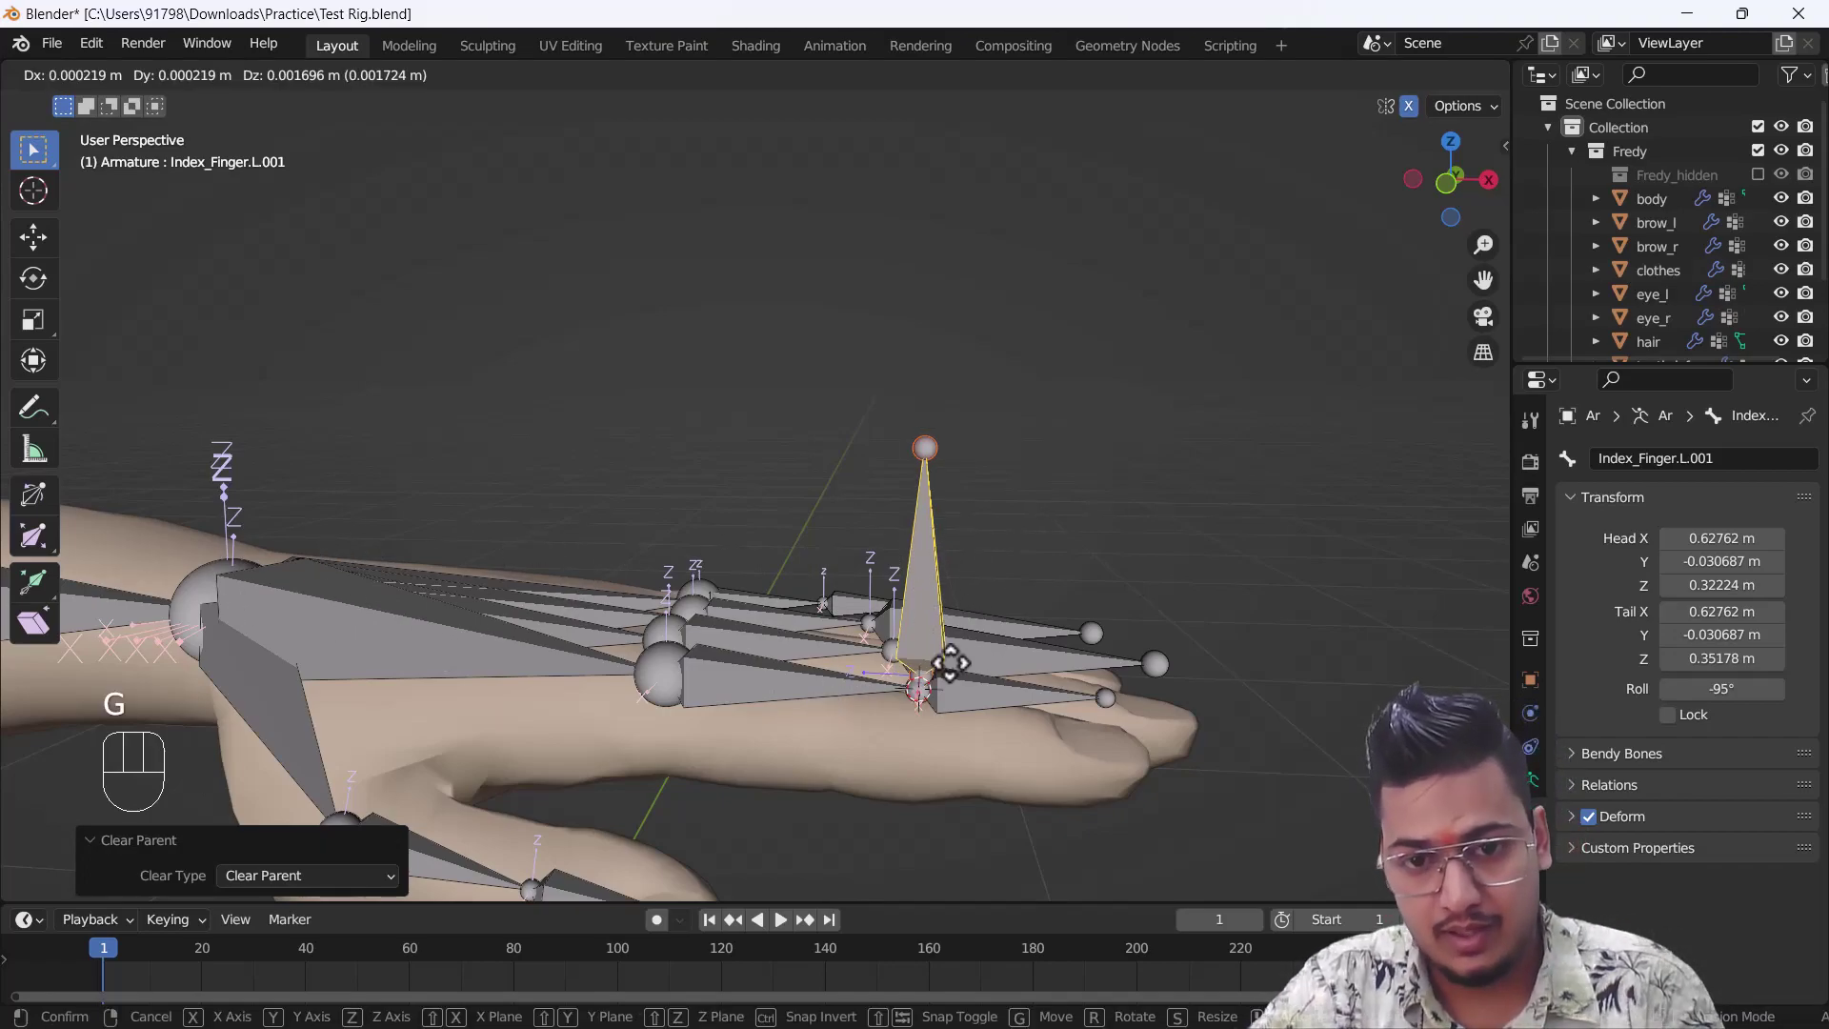
key(z)
click(953, 503)
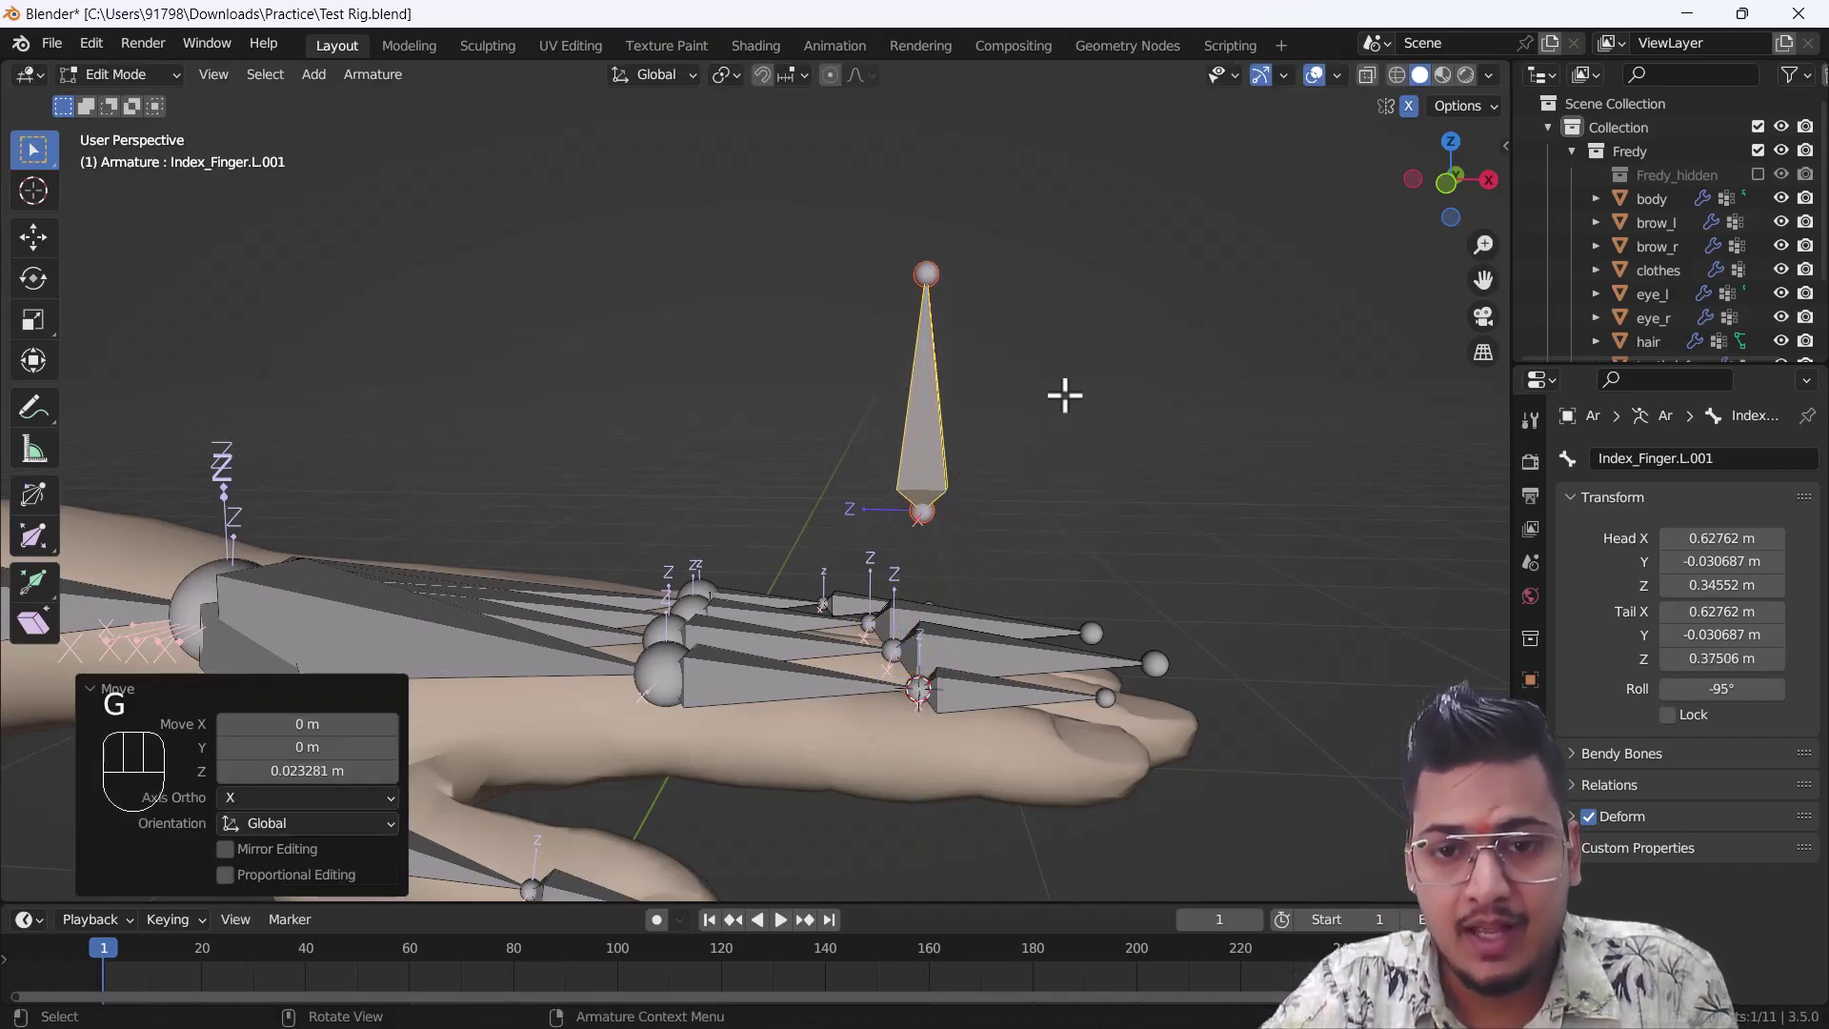
click(1589, 820)
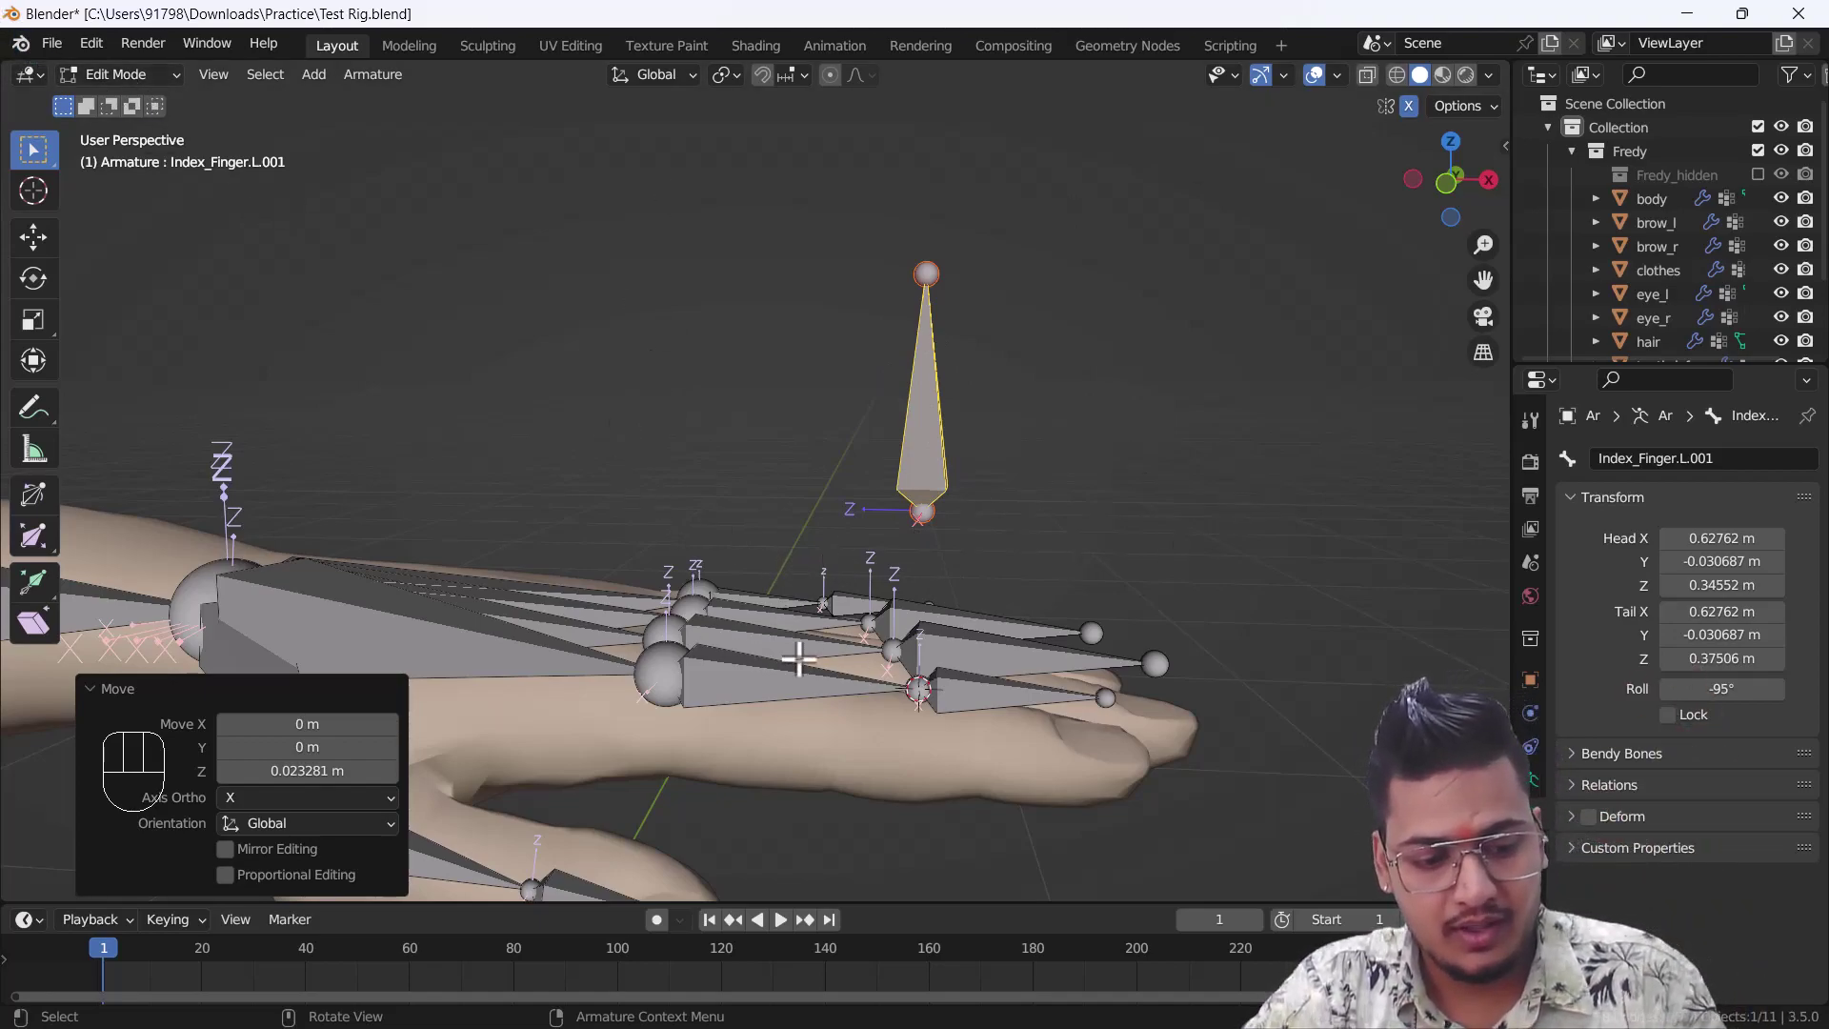
- Switch to Pose Mode, select the left index finger bone and show its transform values in the viewport
key(ctrl+Tab)
key(ctrl+Tab)
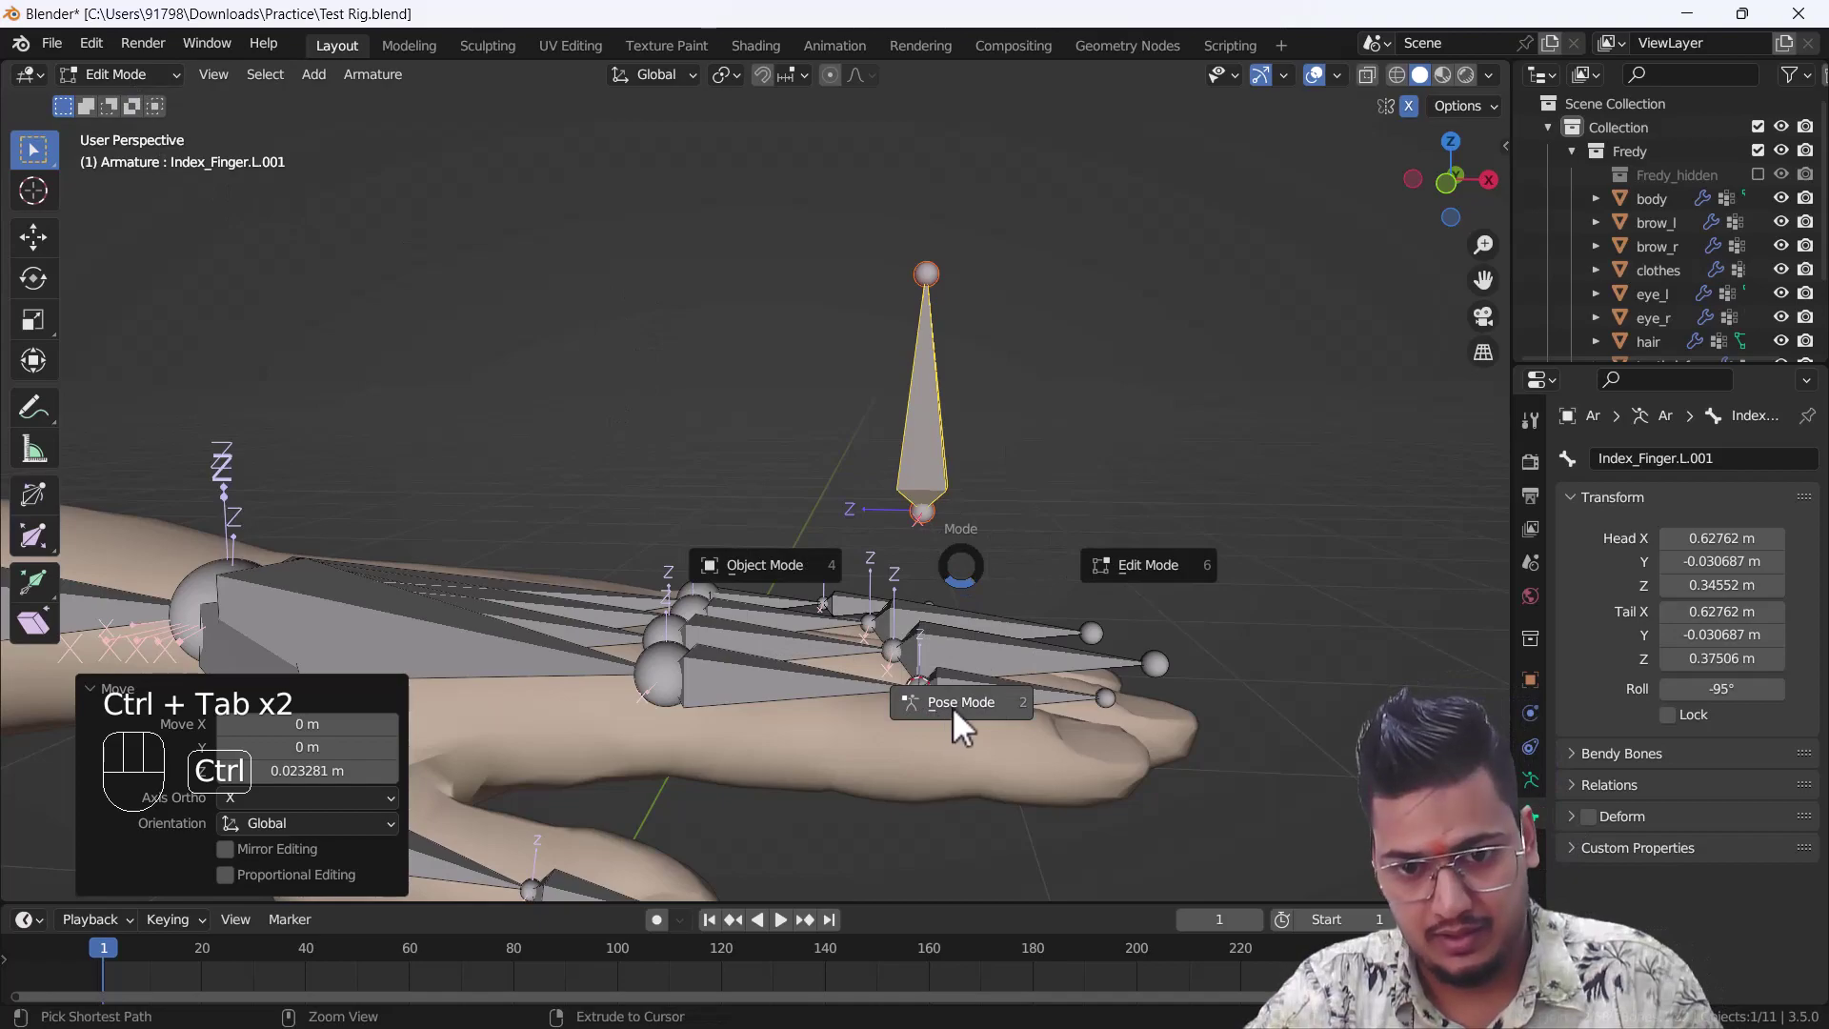
click(952, 707)
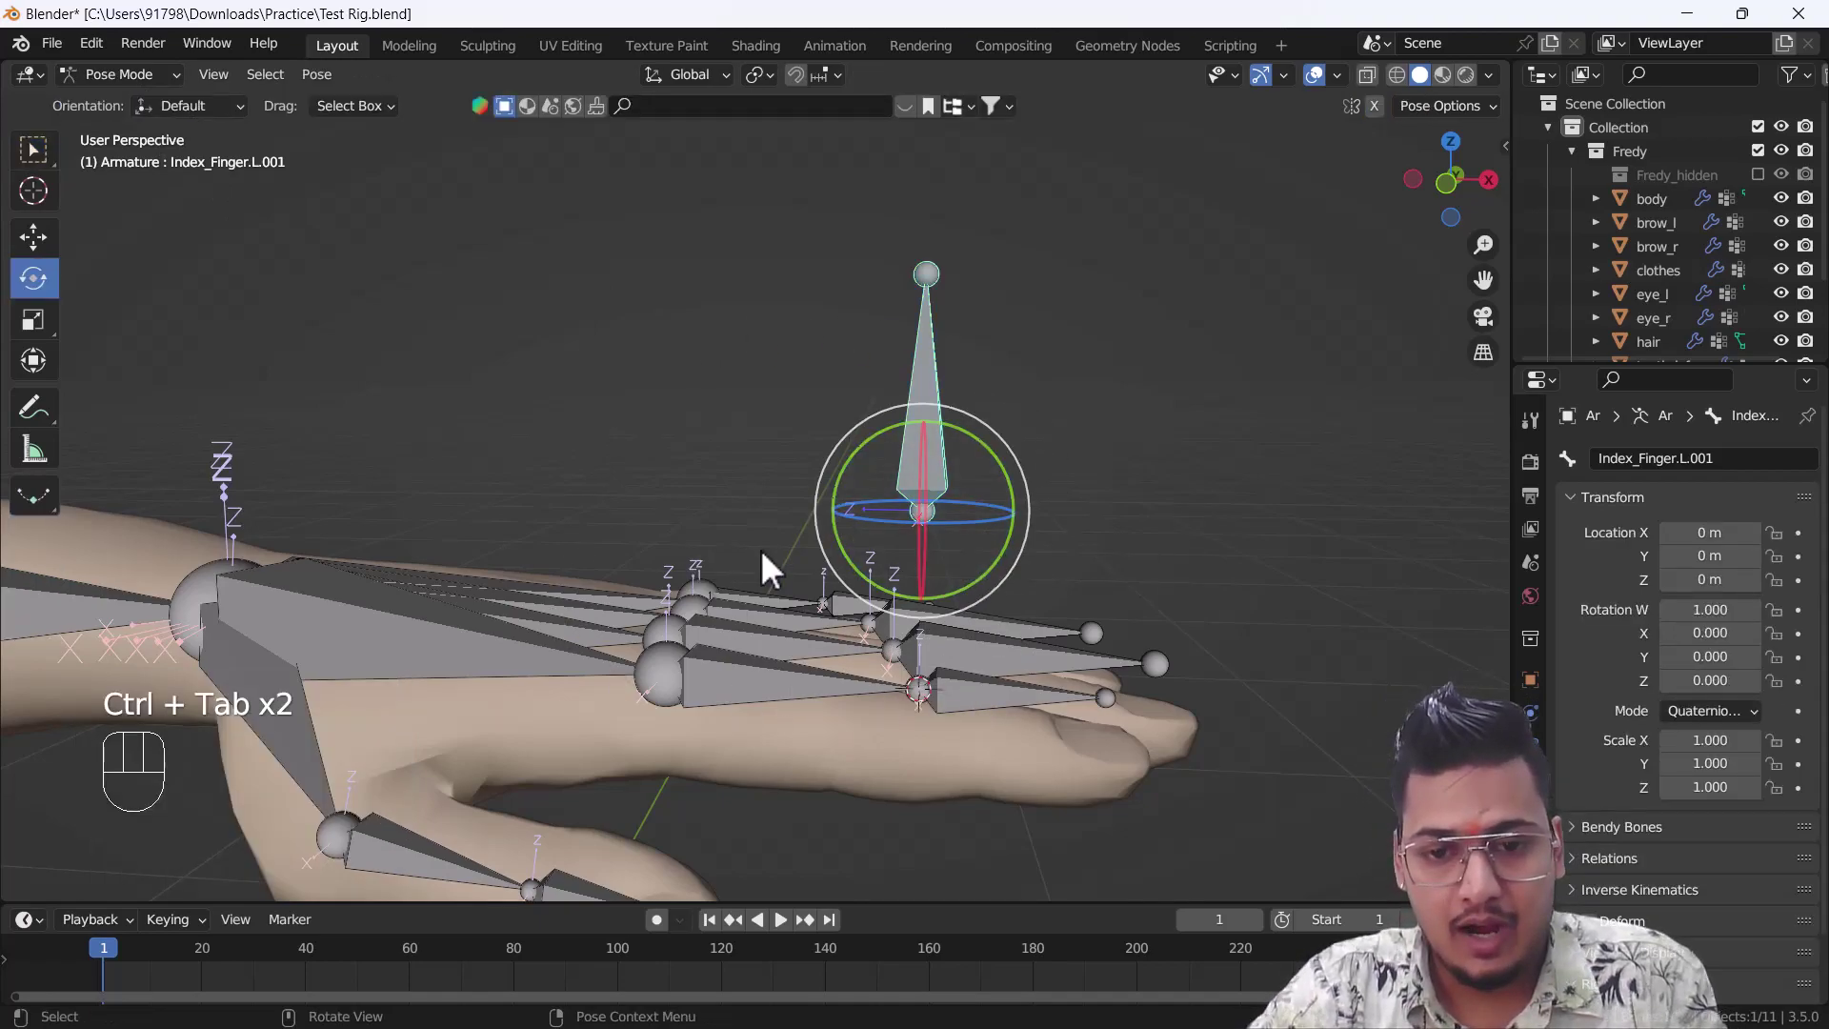
shift+middle_drag(889, 619, 792, 681)
click(648, 610)
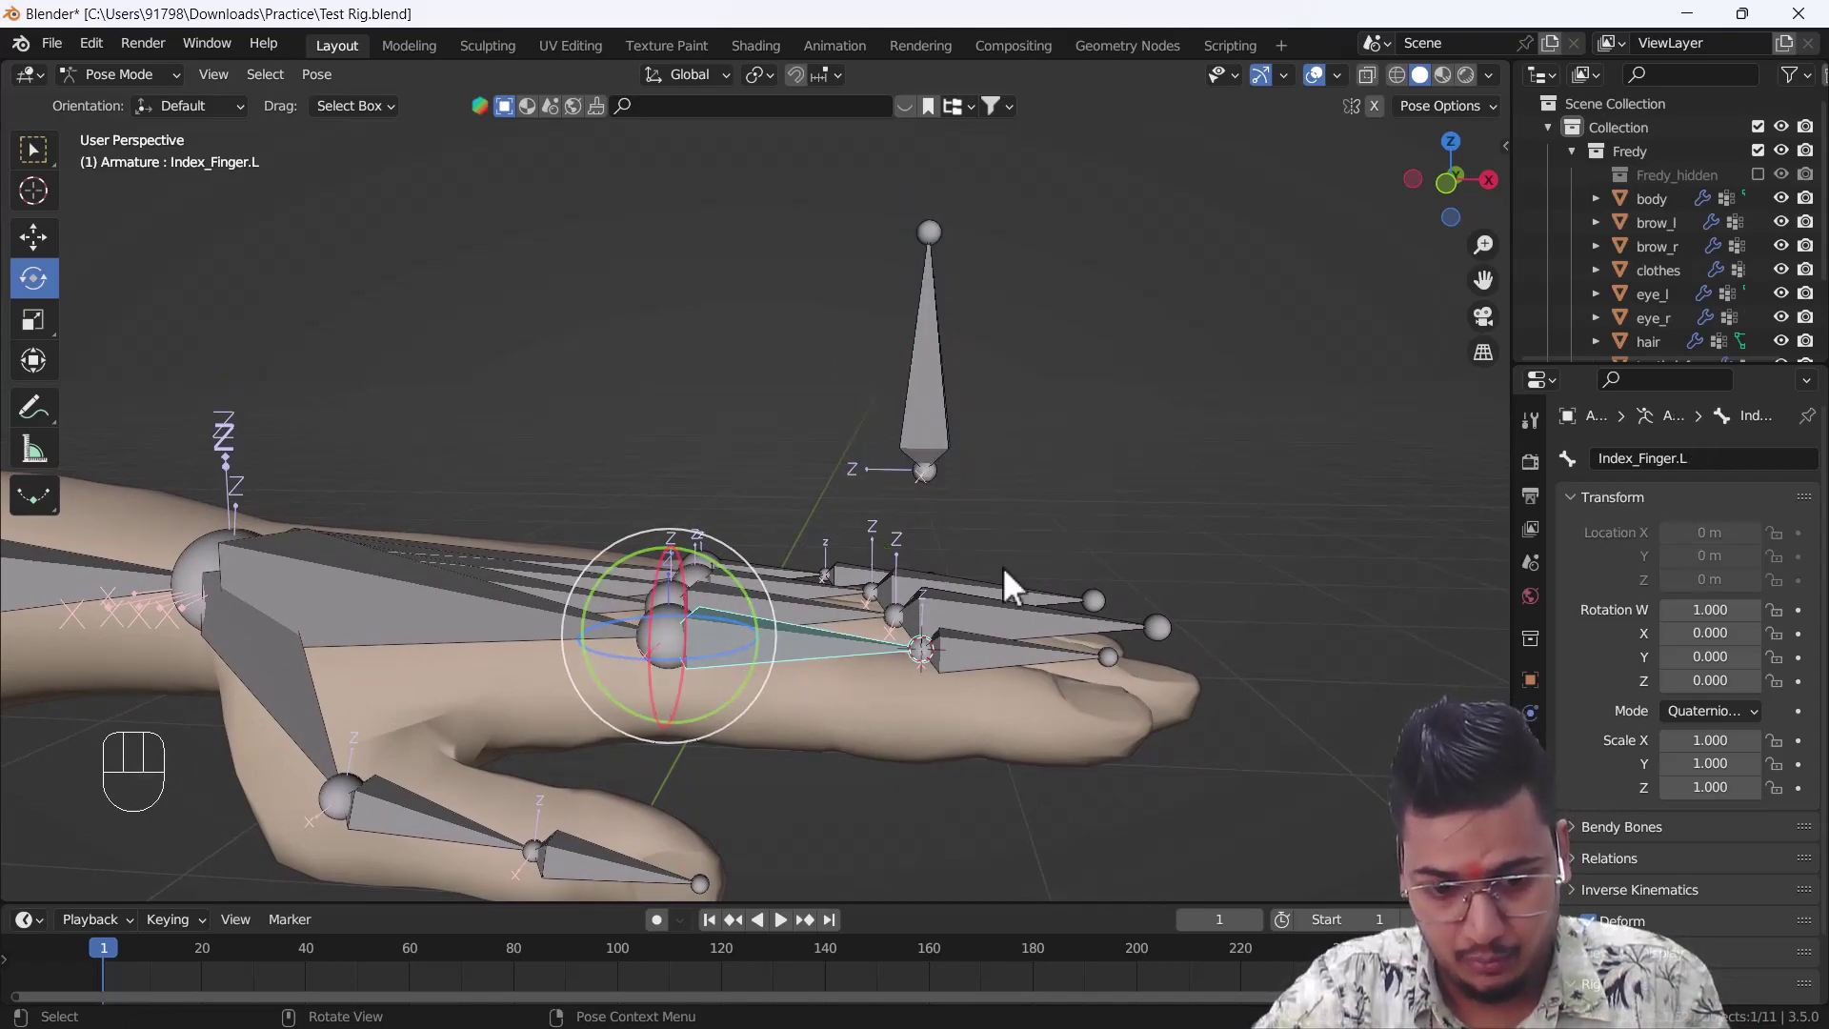
key(n)
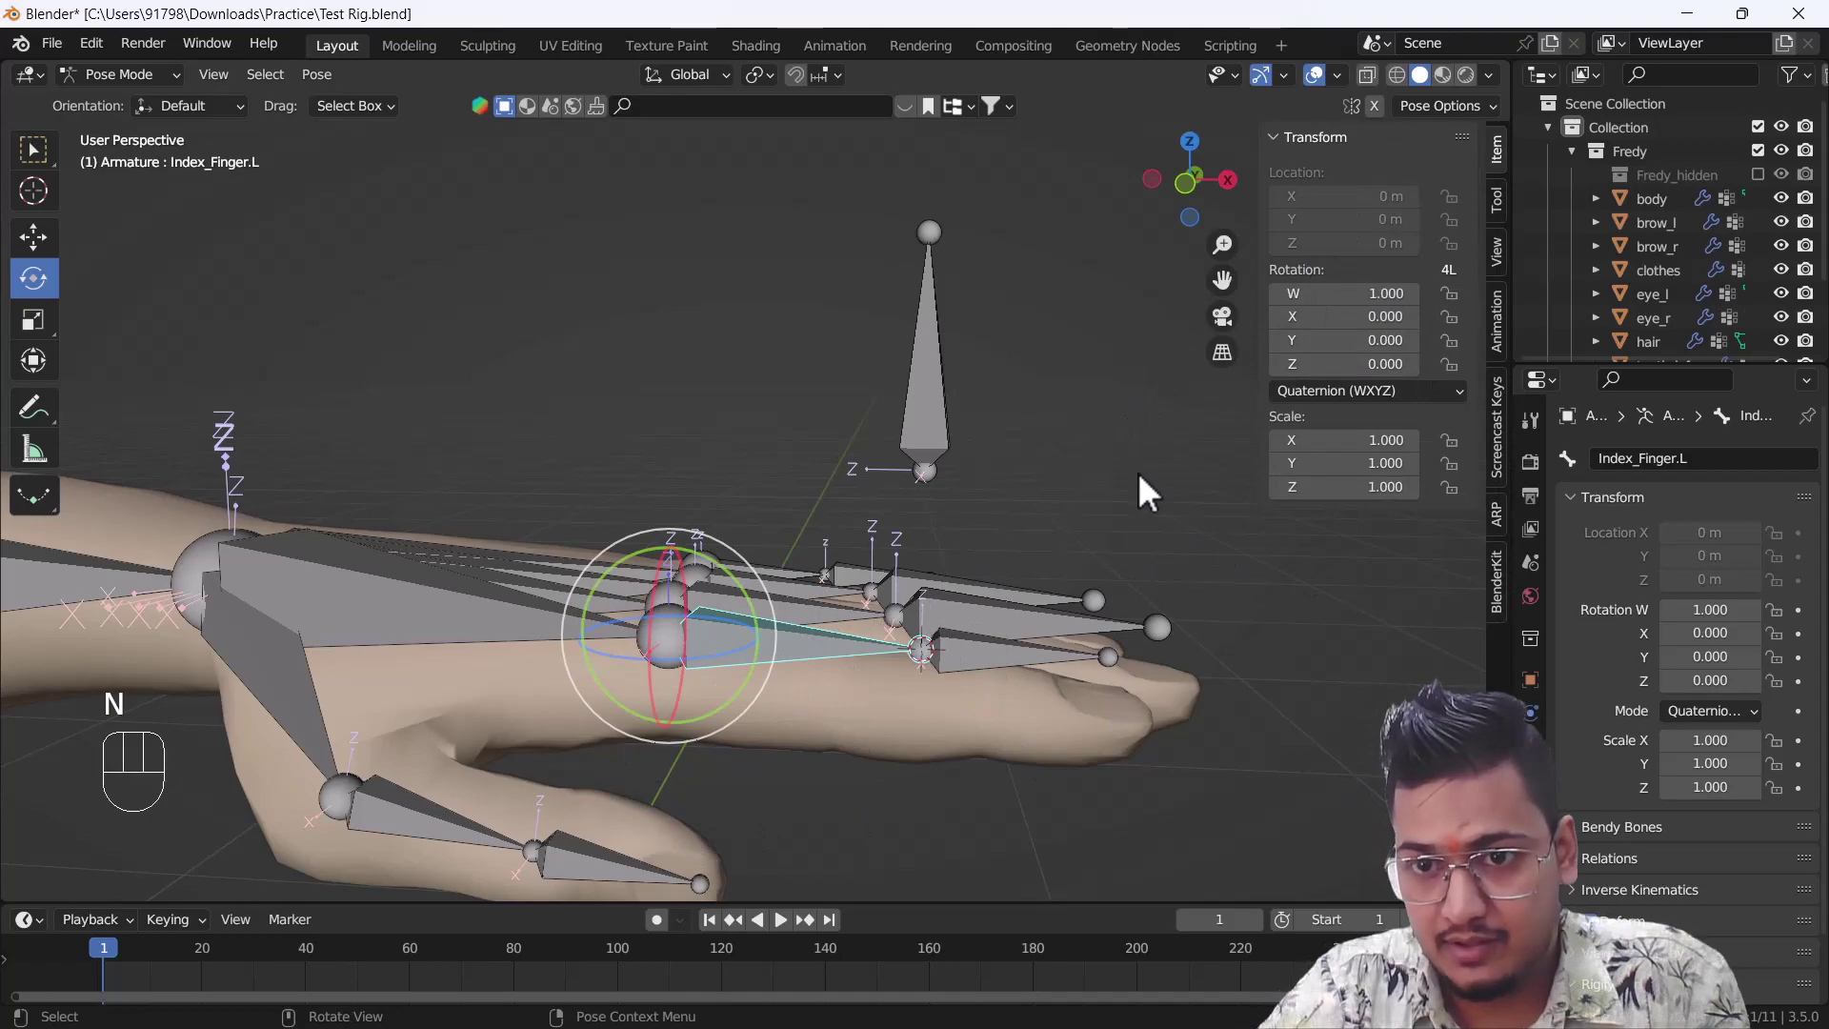
- Add a driver to the left index finger bone's X quaternion rotation and set the driver type to Averaged Value
click(1314, 341)
drag(1314, 341, 1352, 317)
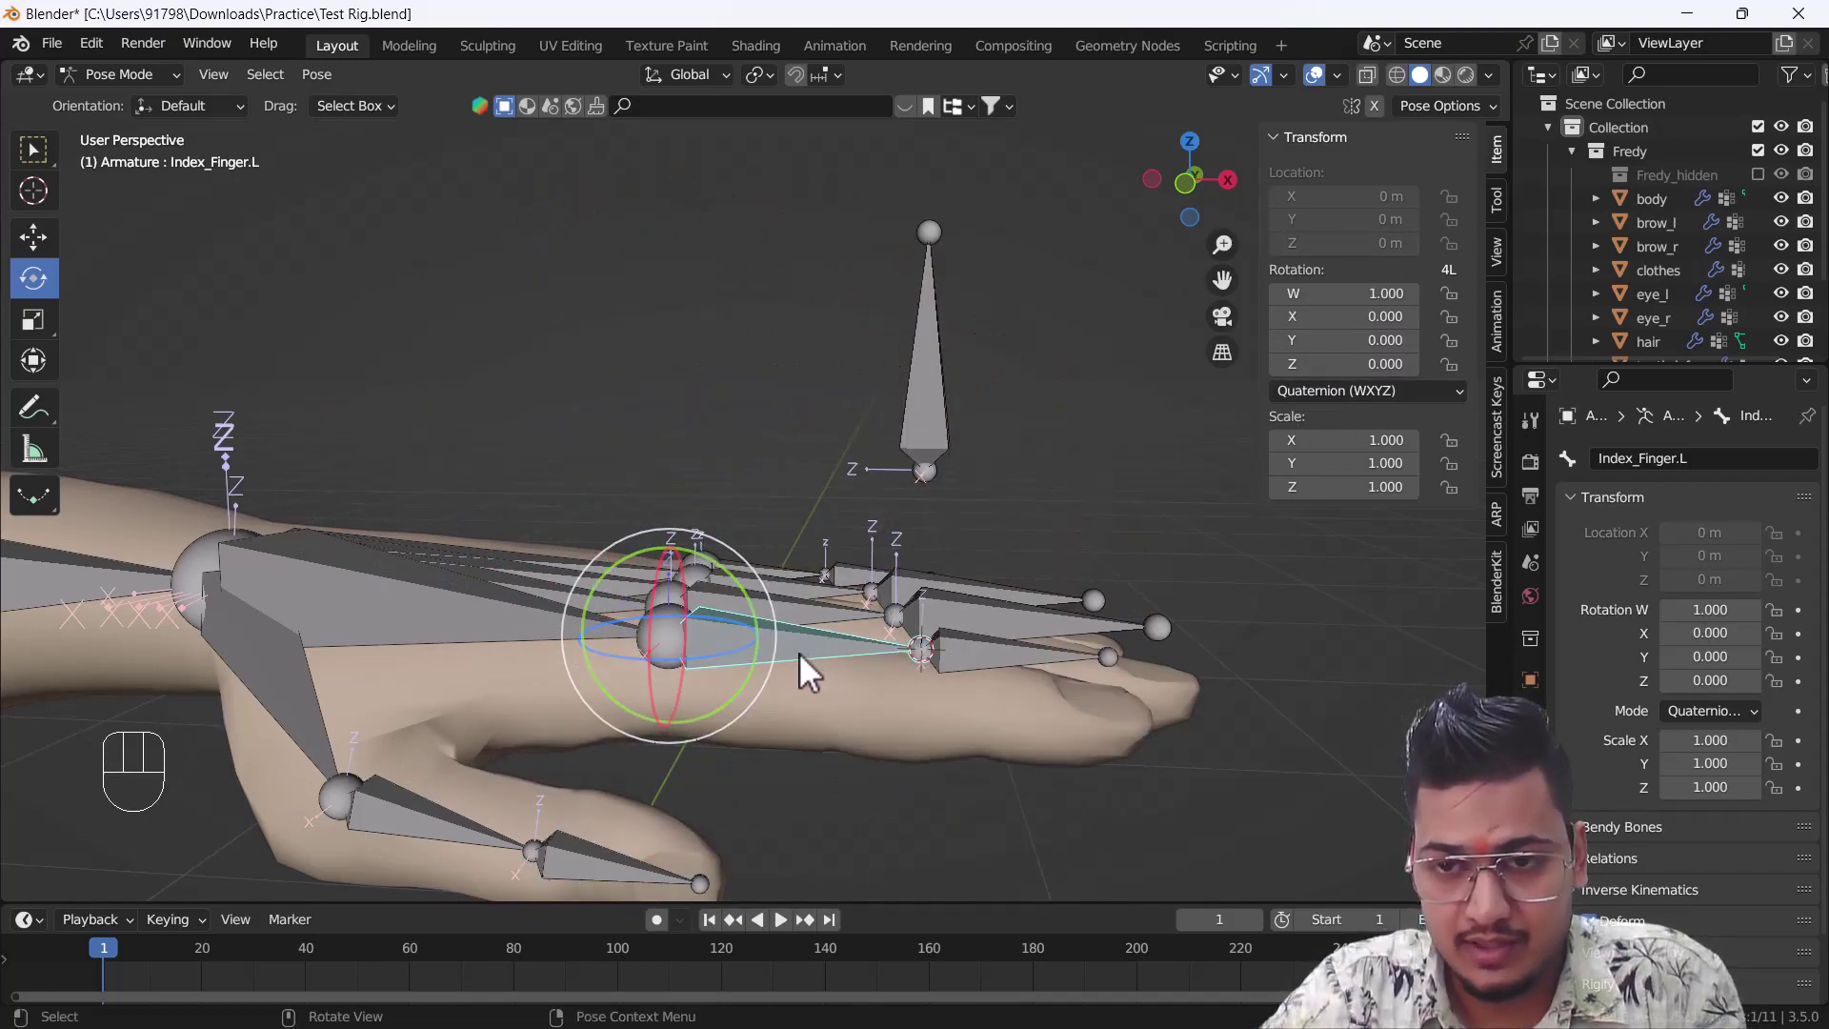
mouse_move(1368, 319)
mouse_down()
mouse_move(1329, 316)
mouse_move(1381, 316)
mouse_up()
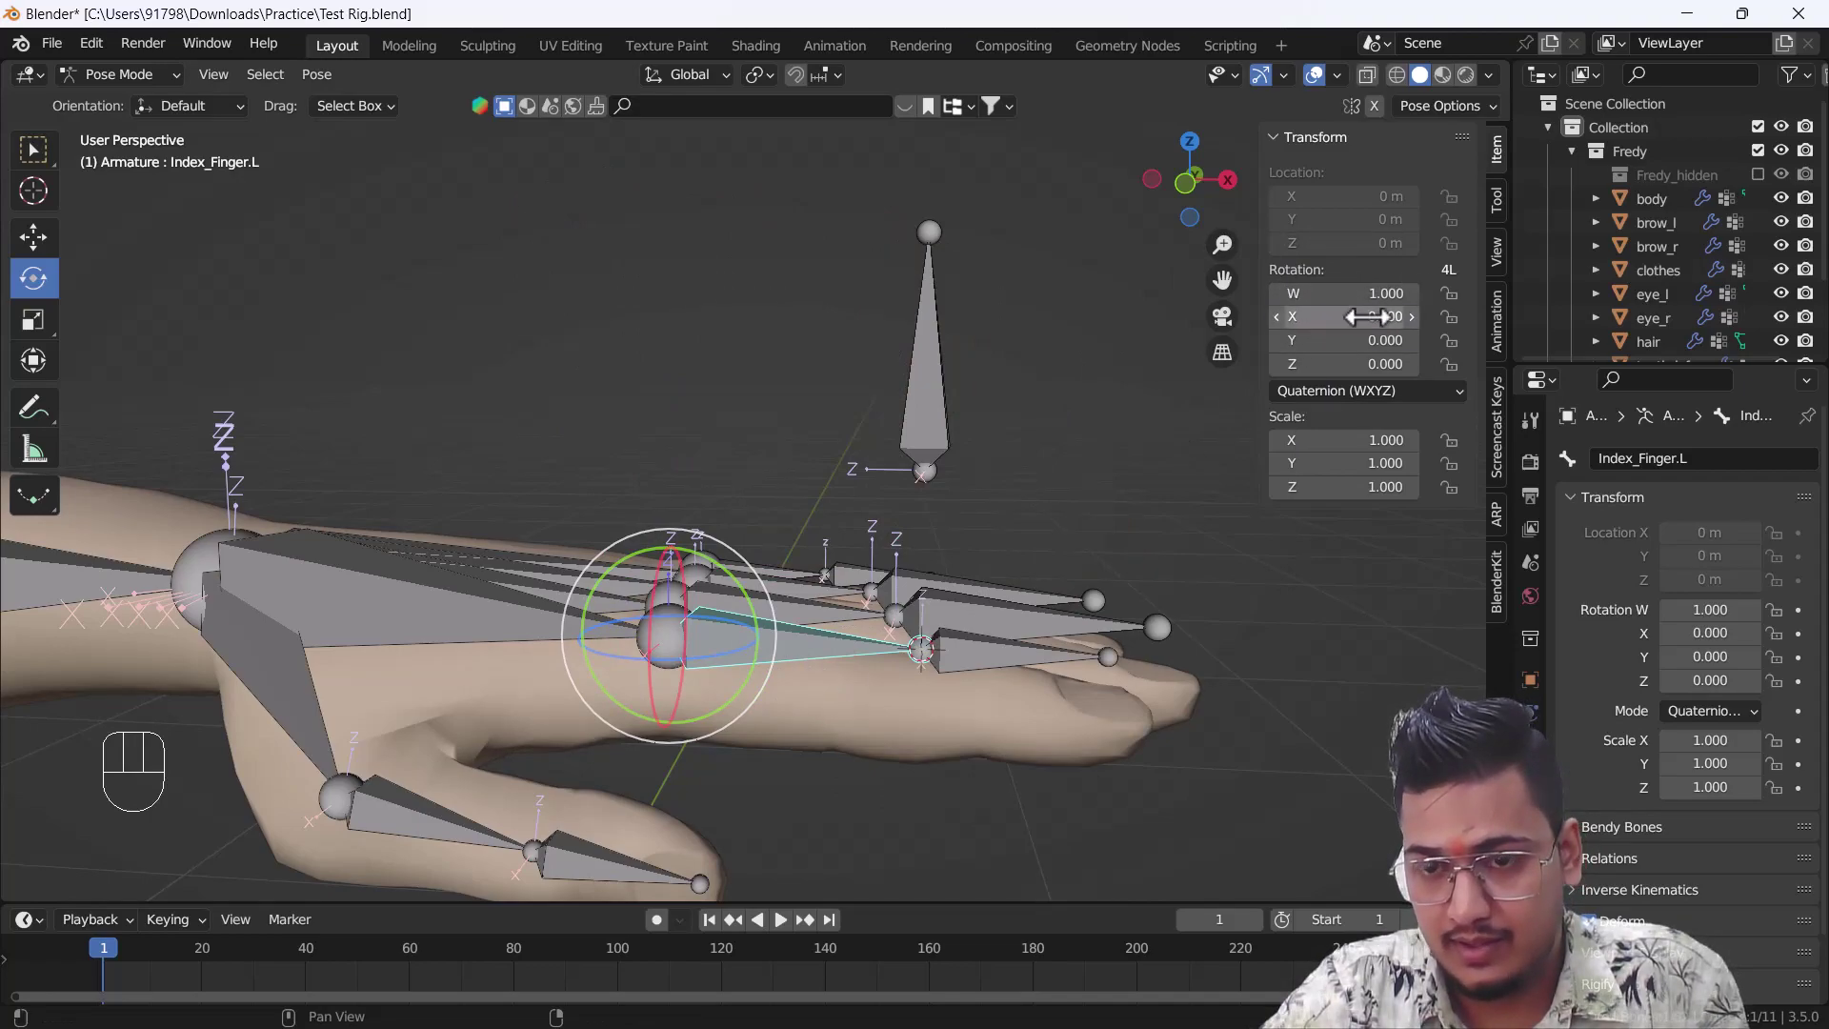
right_click(1372, 315)
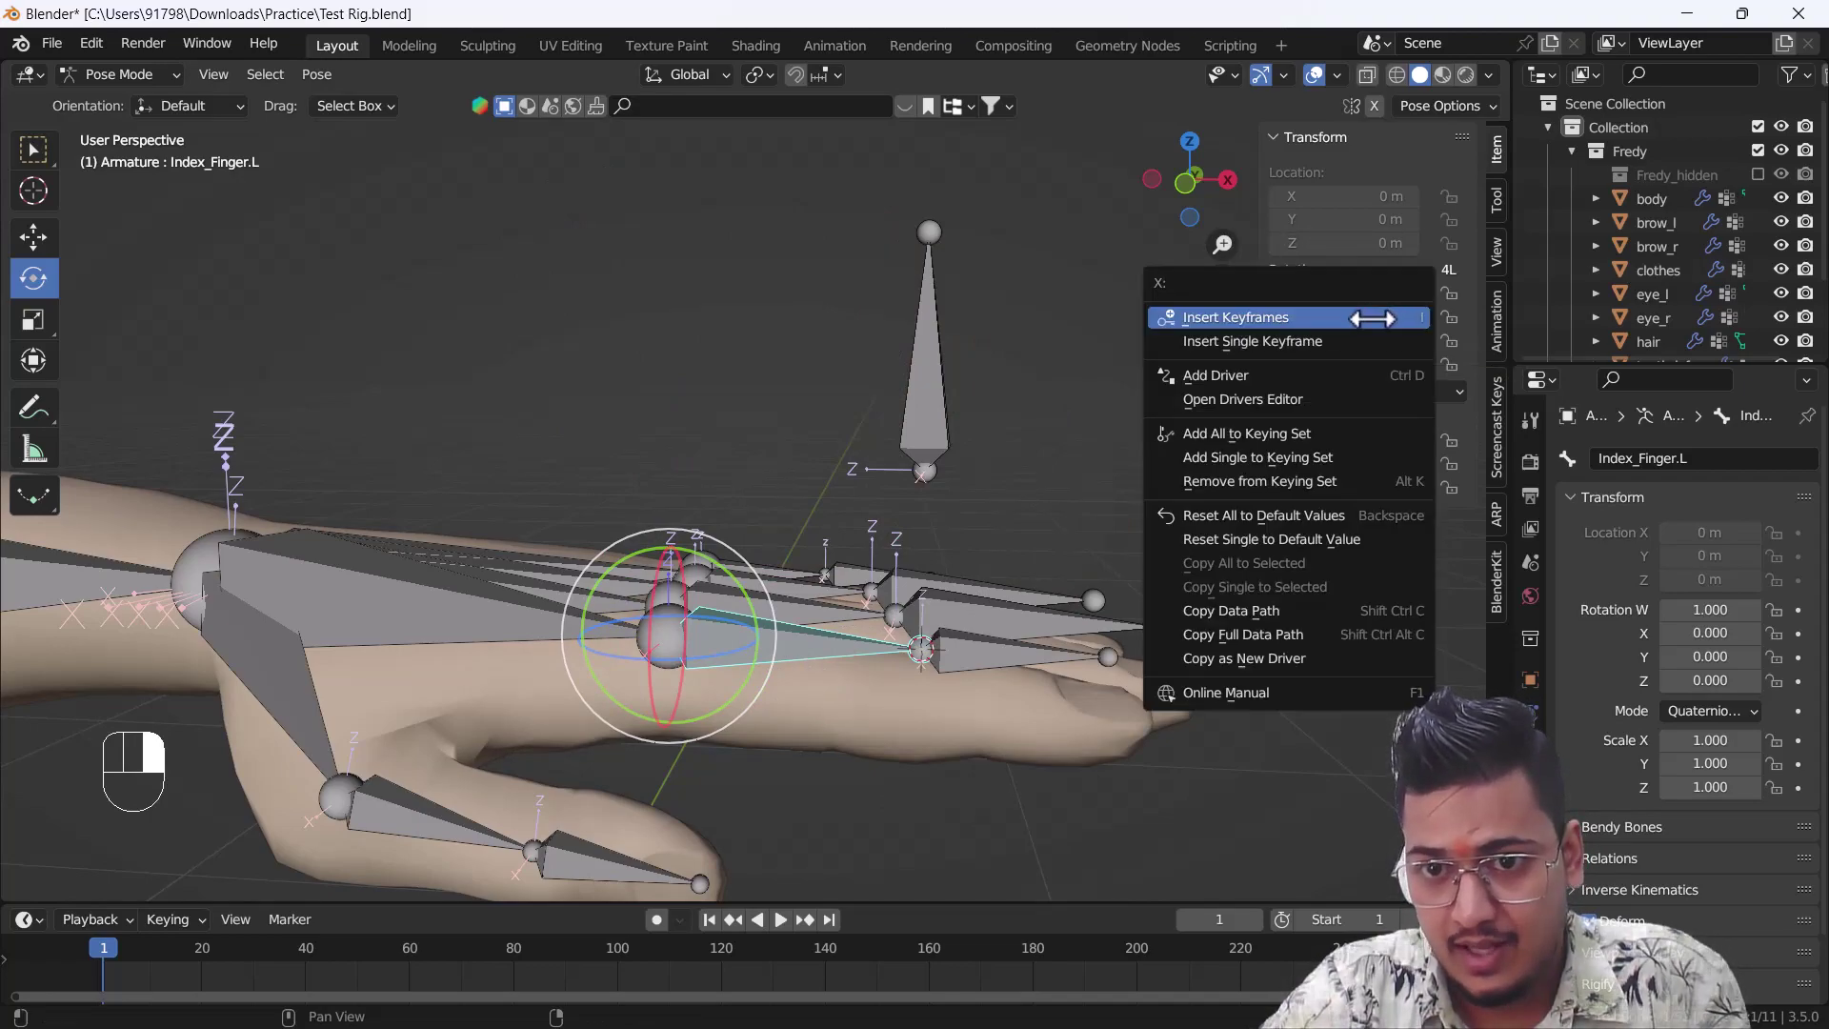
click(1235, 375)
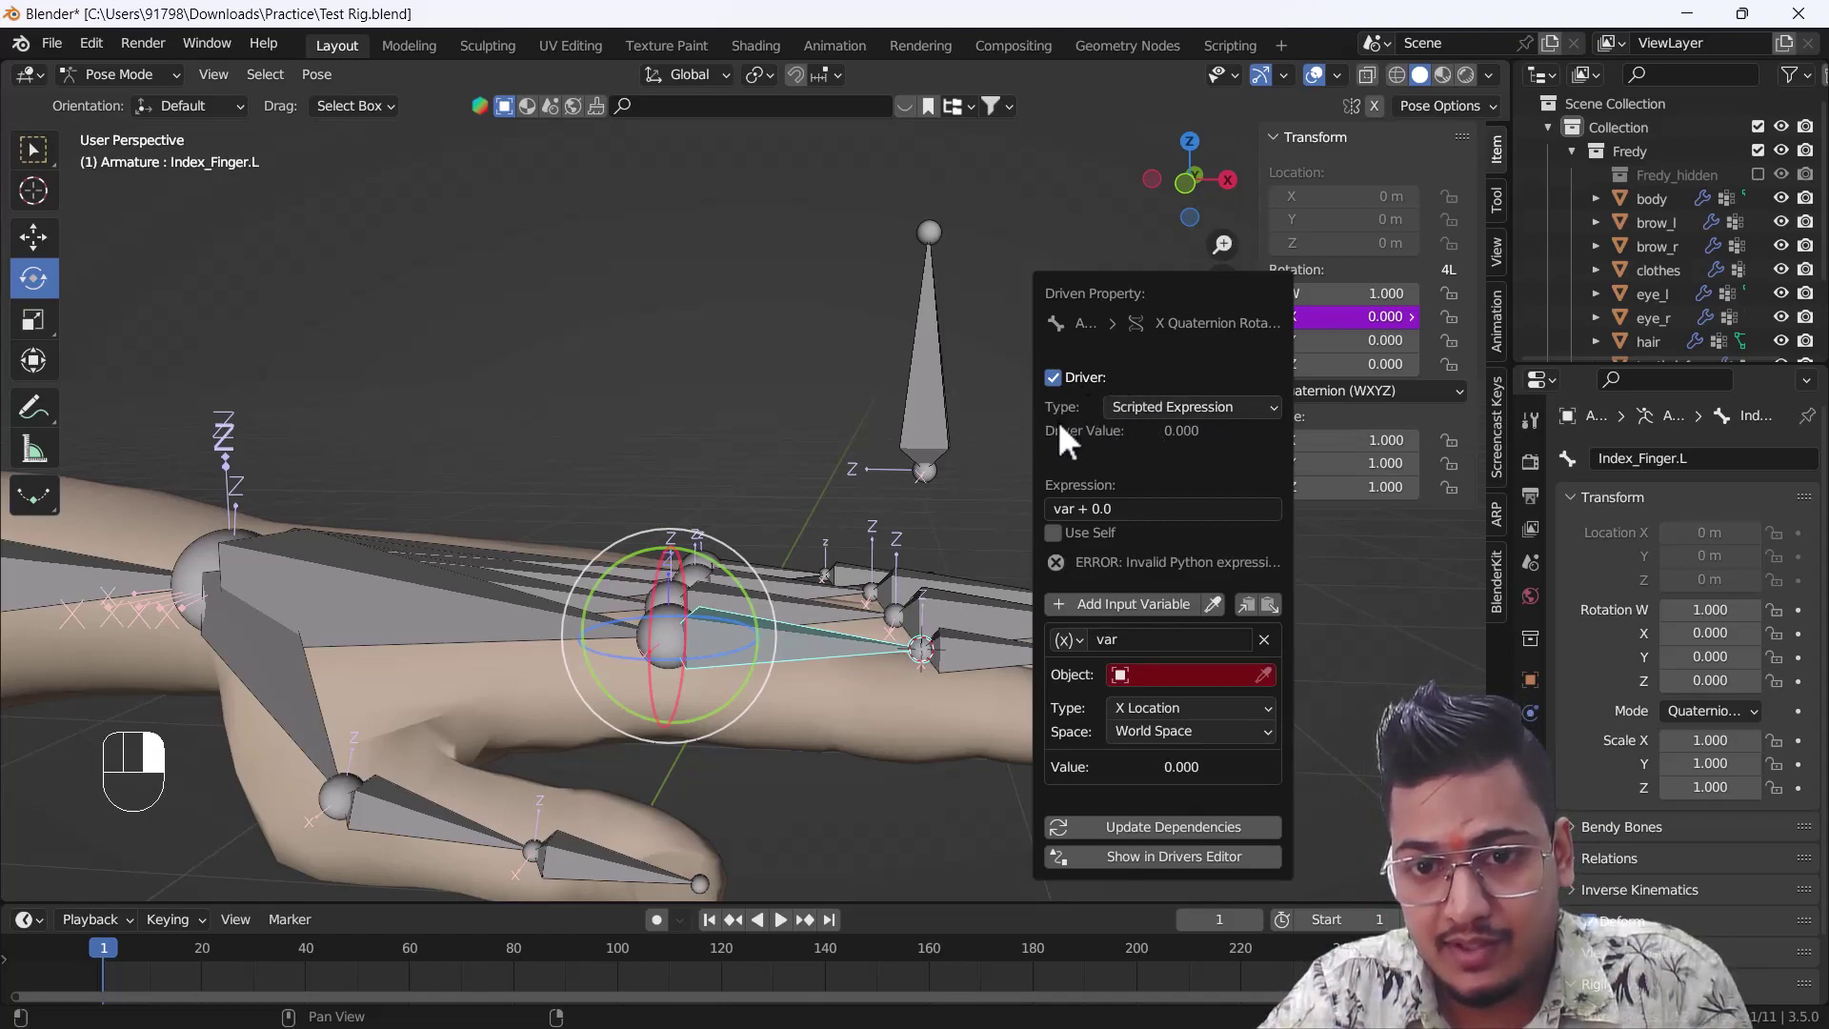
click(1177, 413)
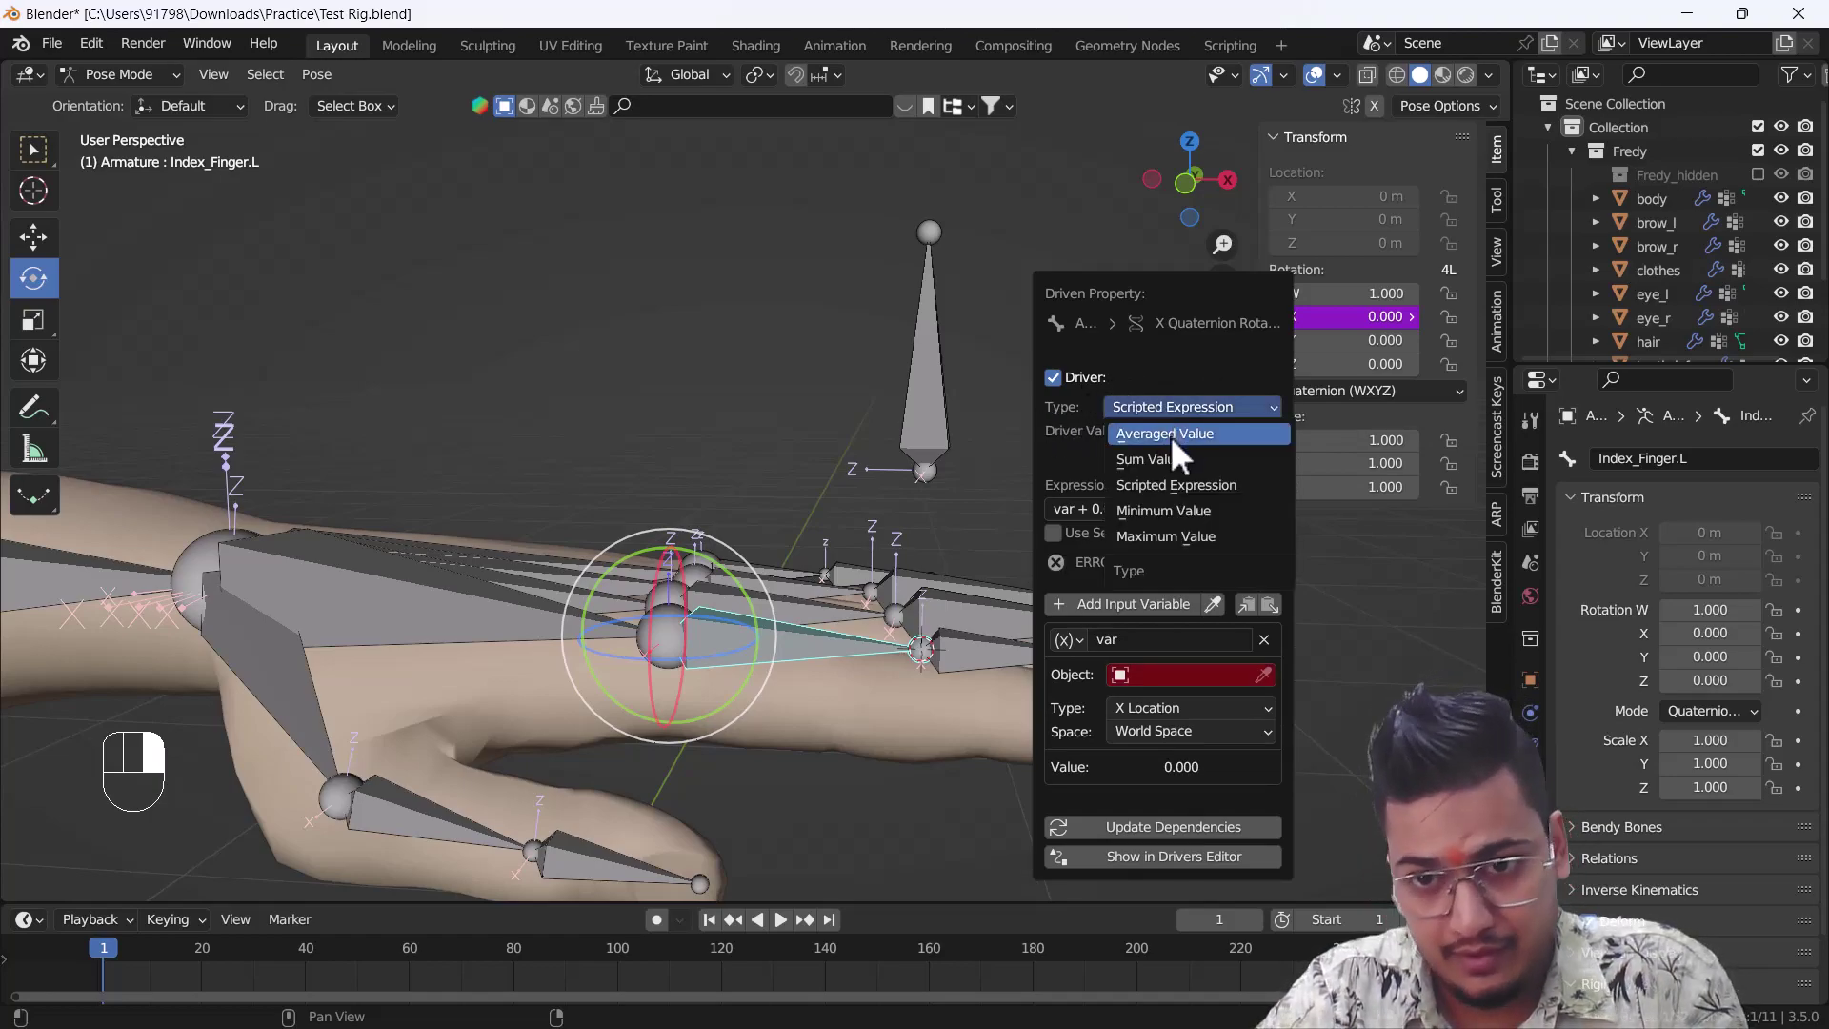
click(1178, 458)
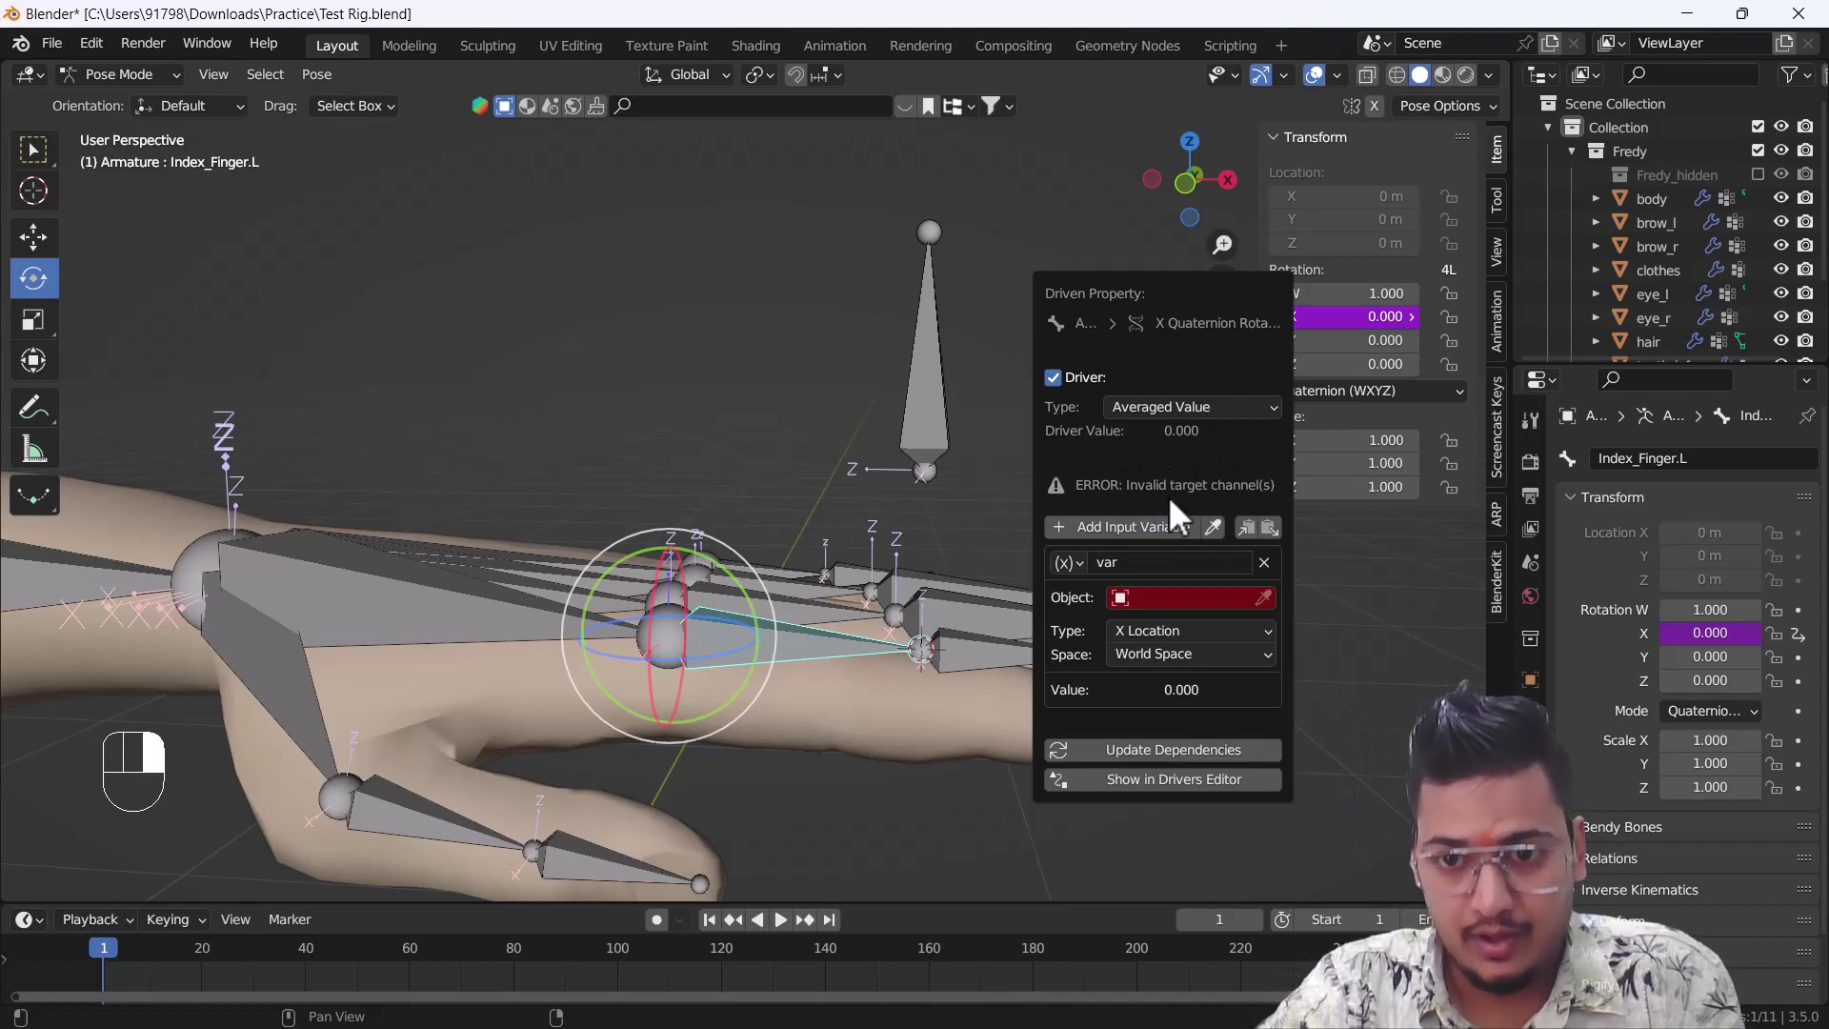
drag(1232, 495, 1176, 502)
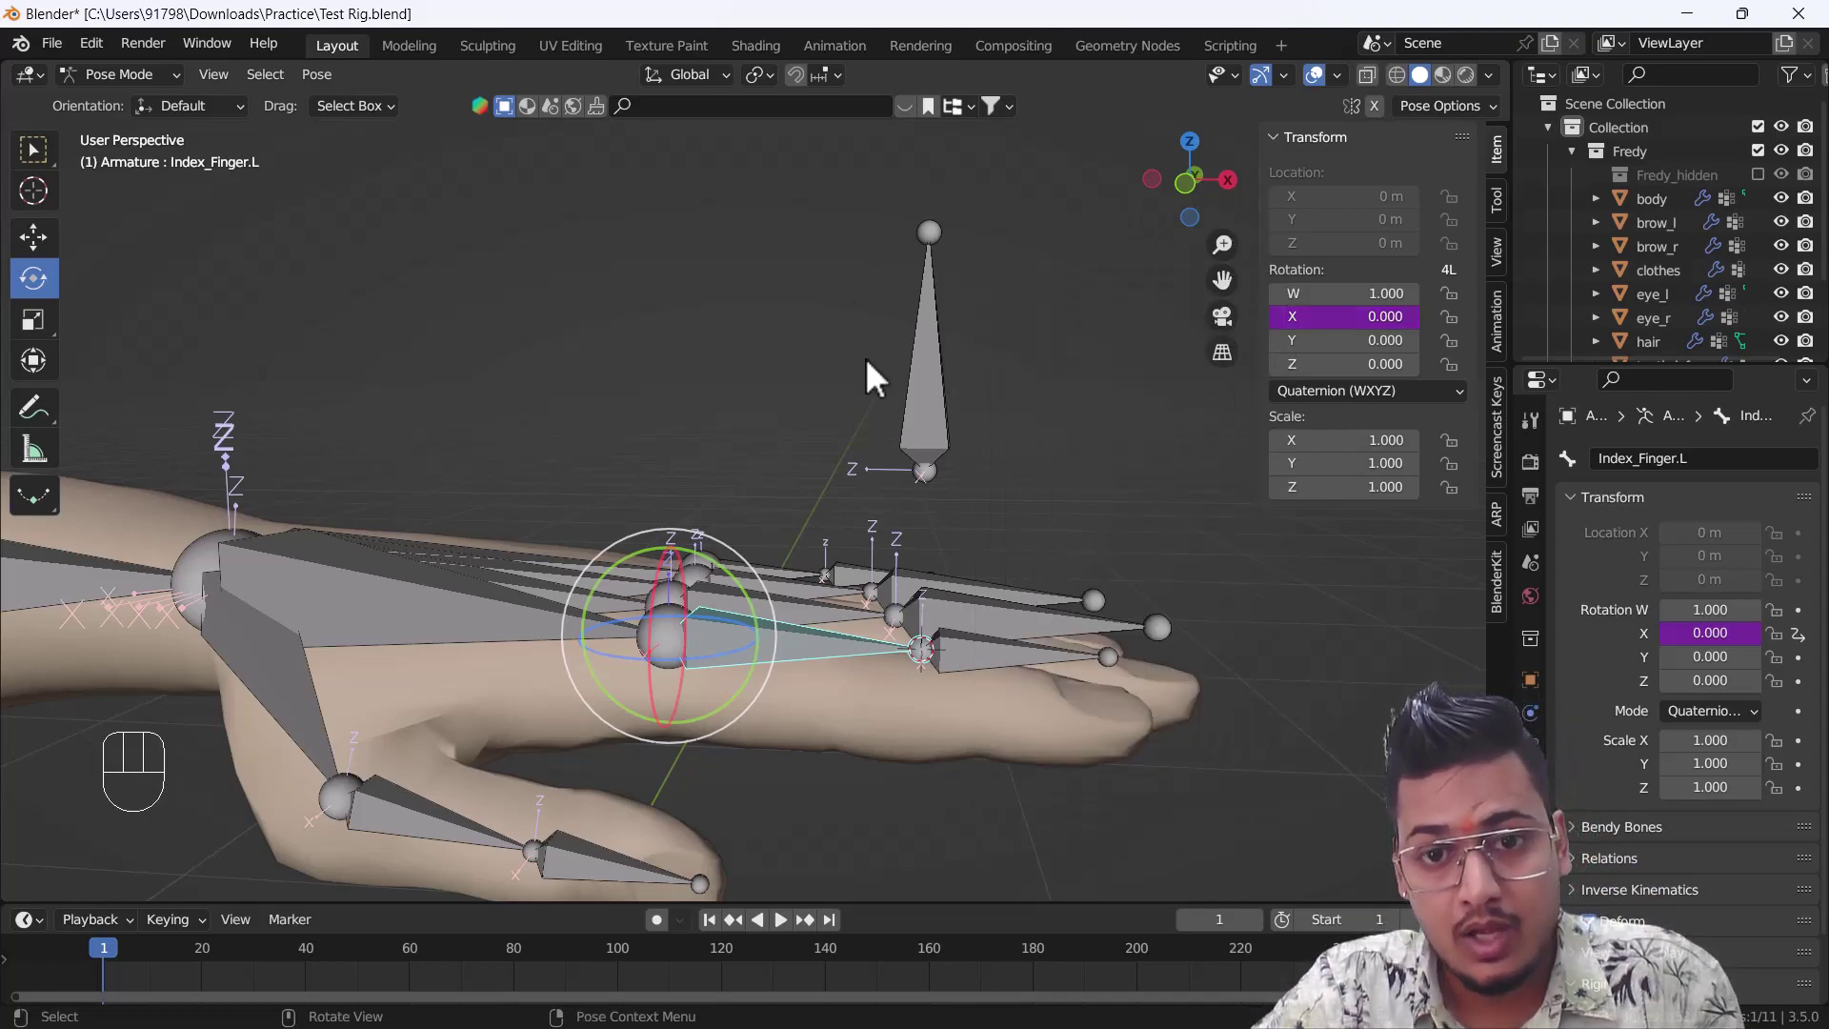
- Rename the upright control bone above the index finger to Index_Finger_Controller.L
click(926, 290)
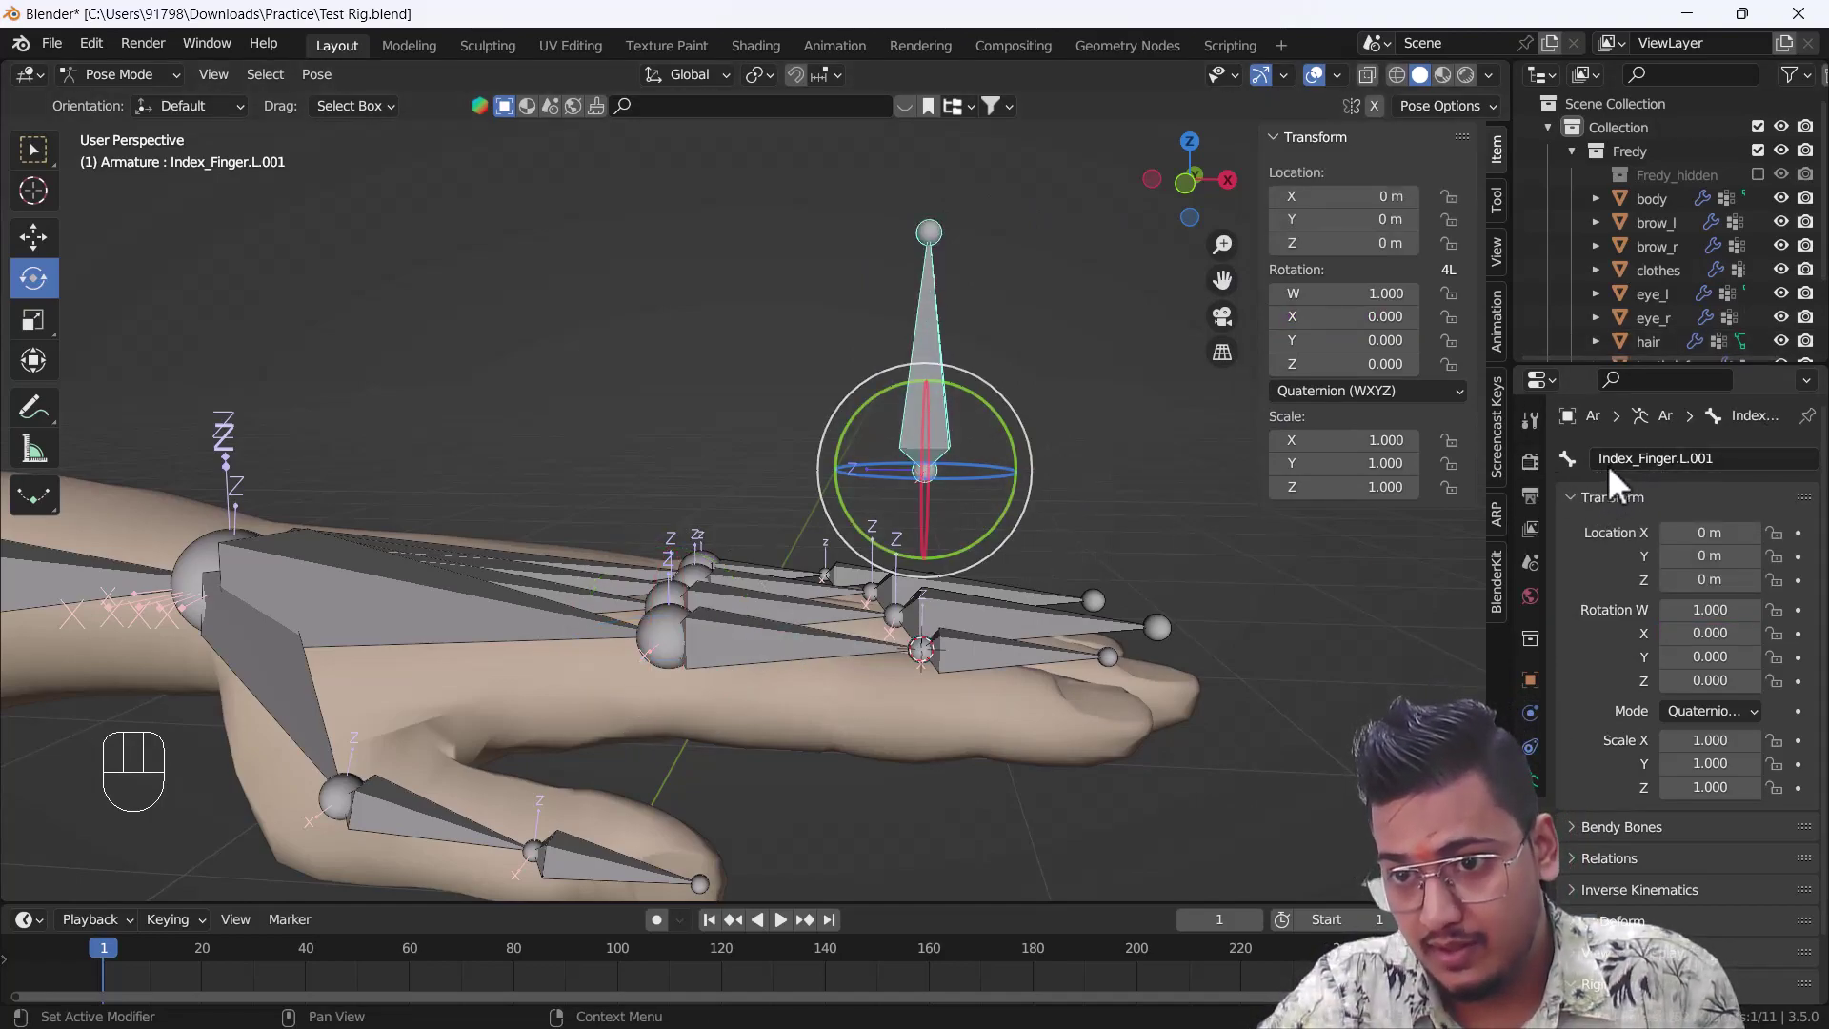
click(1724, 455)
click(1746, 458)
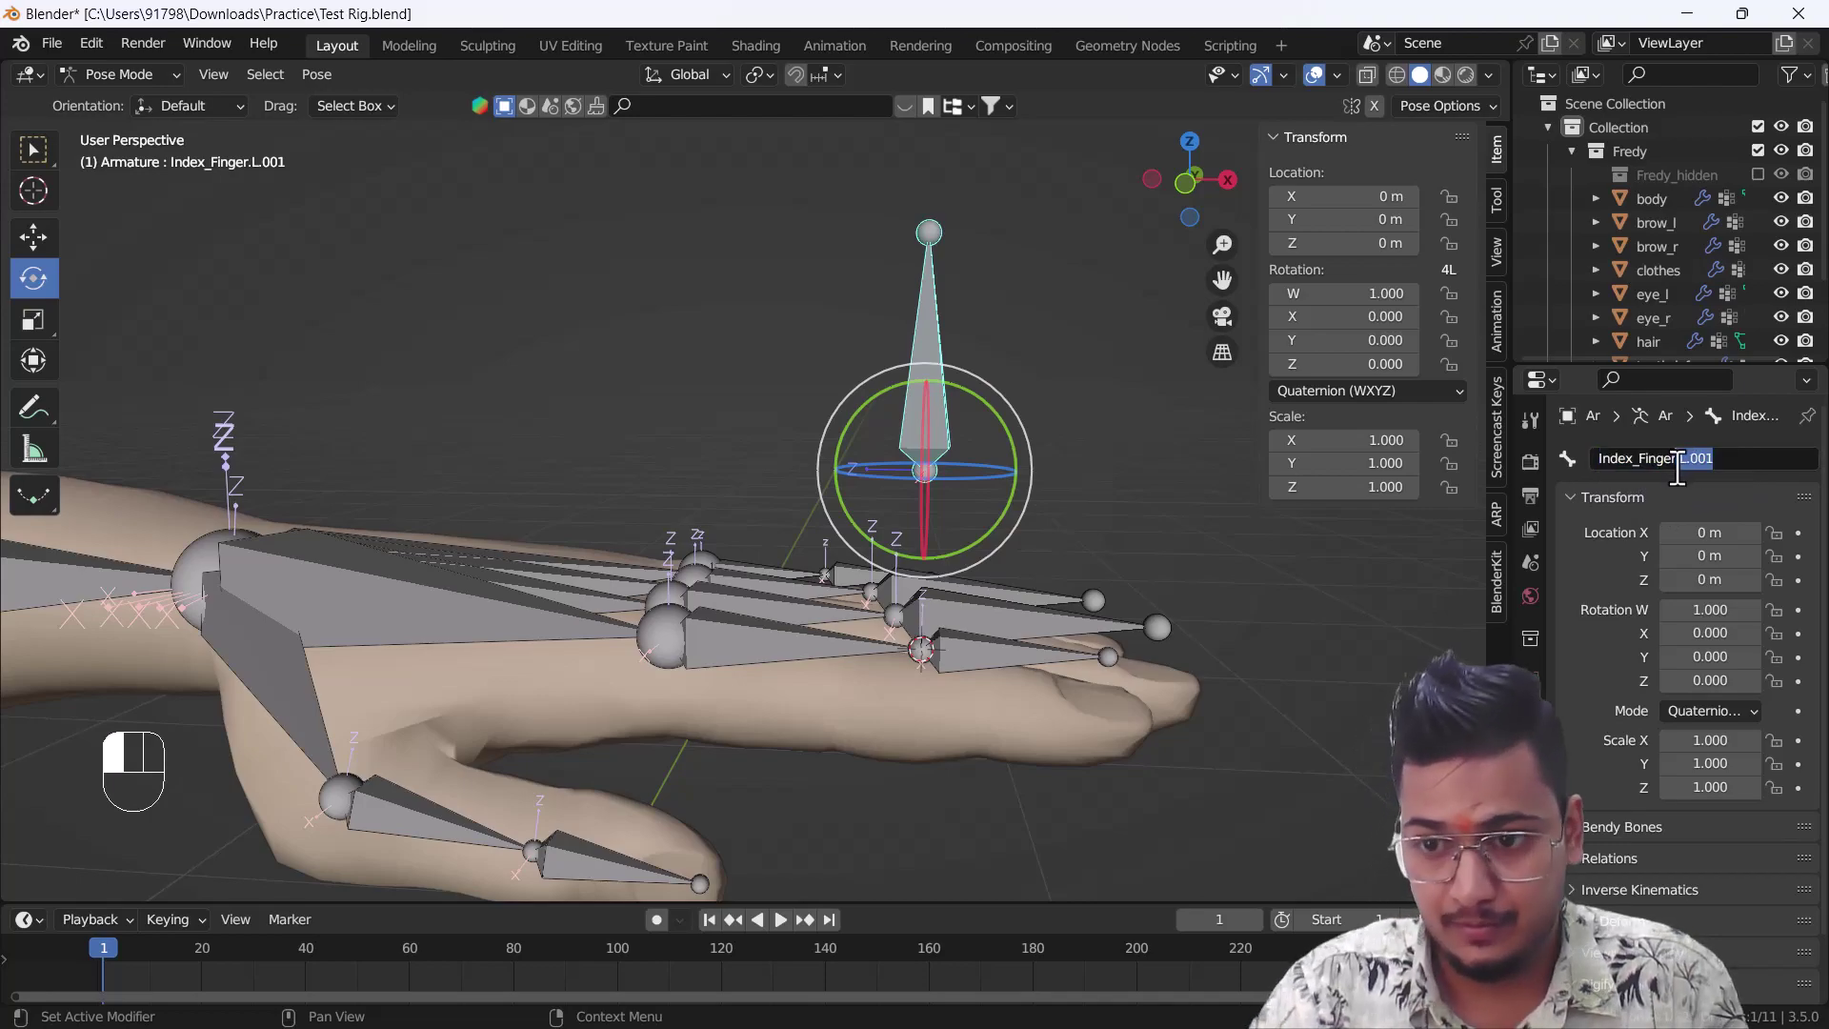
text(_Controll)
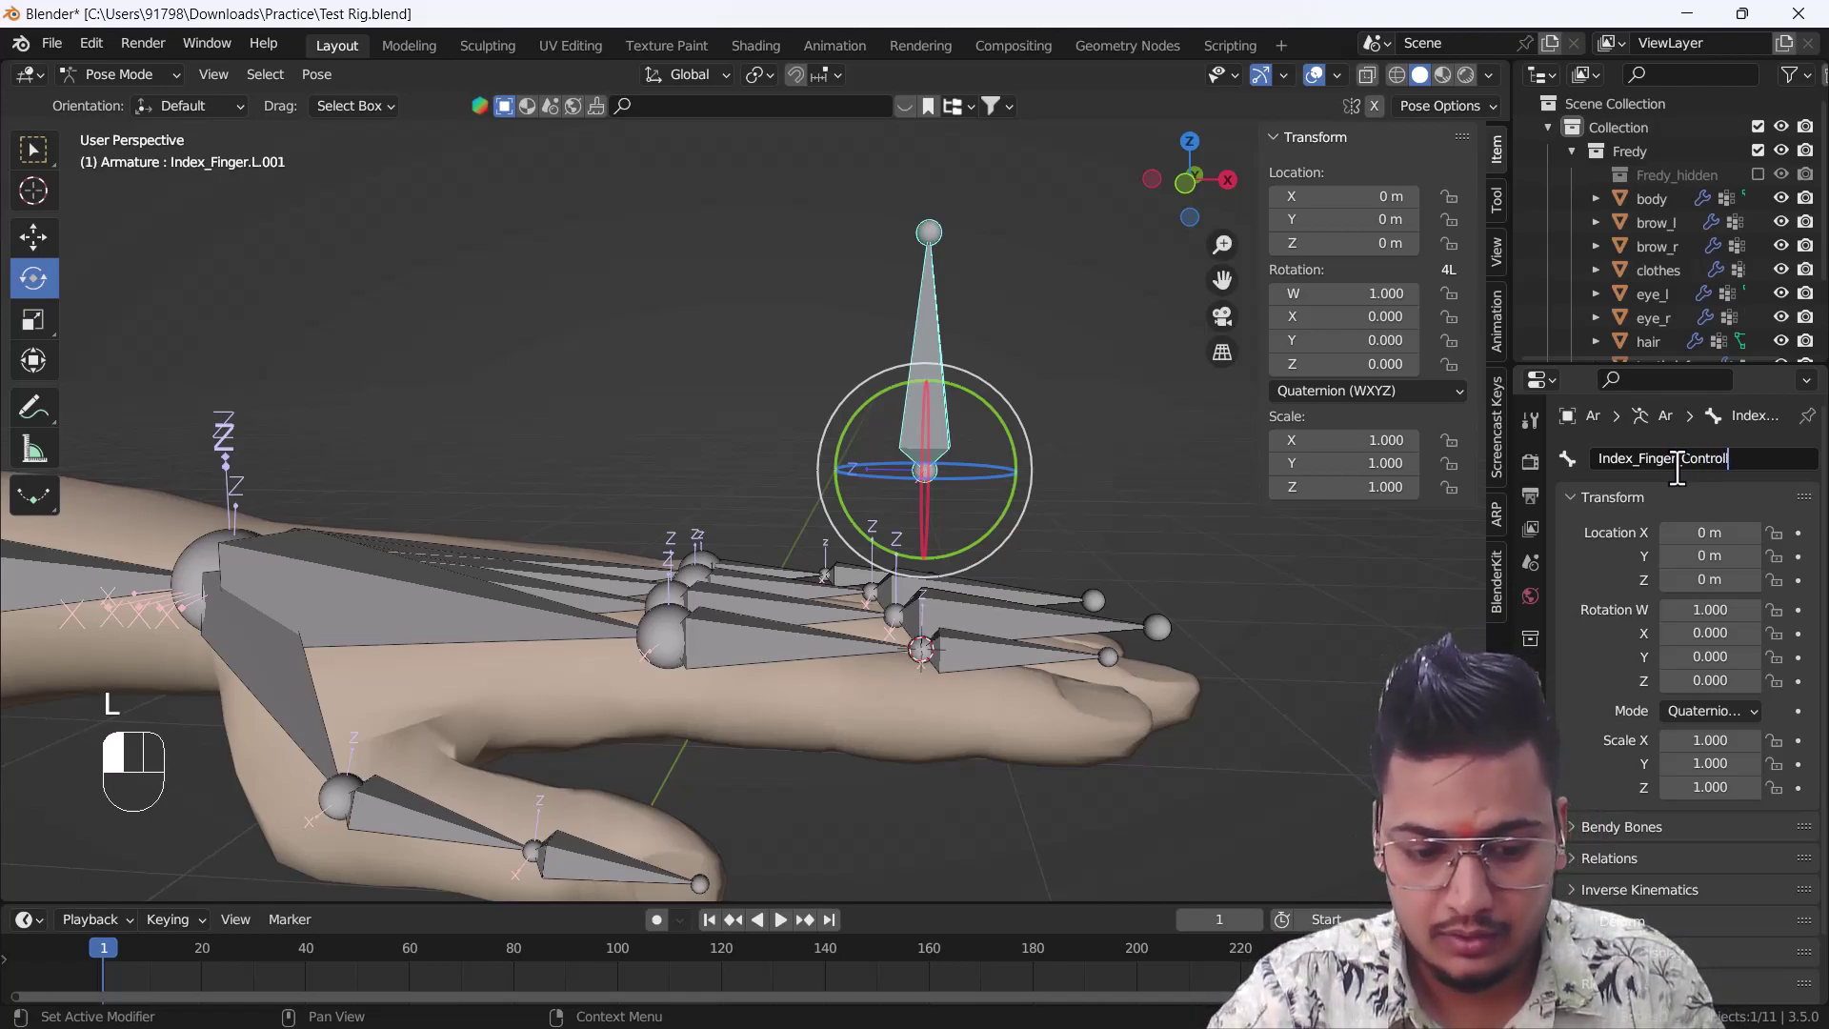
text(er.L)
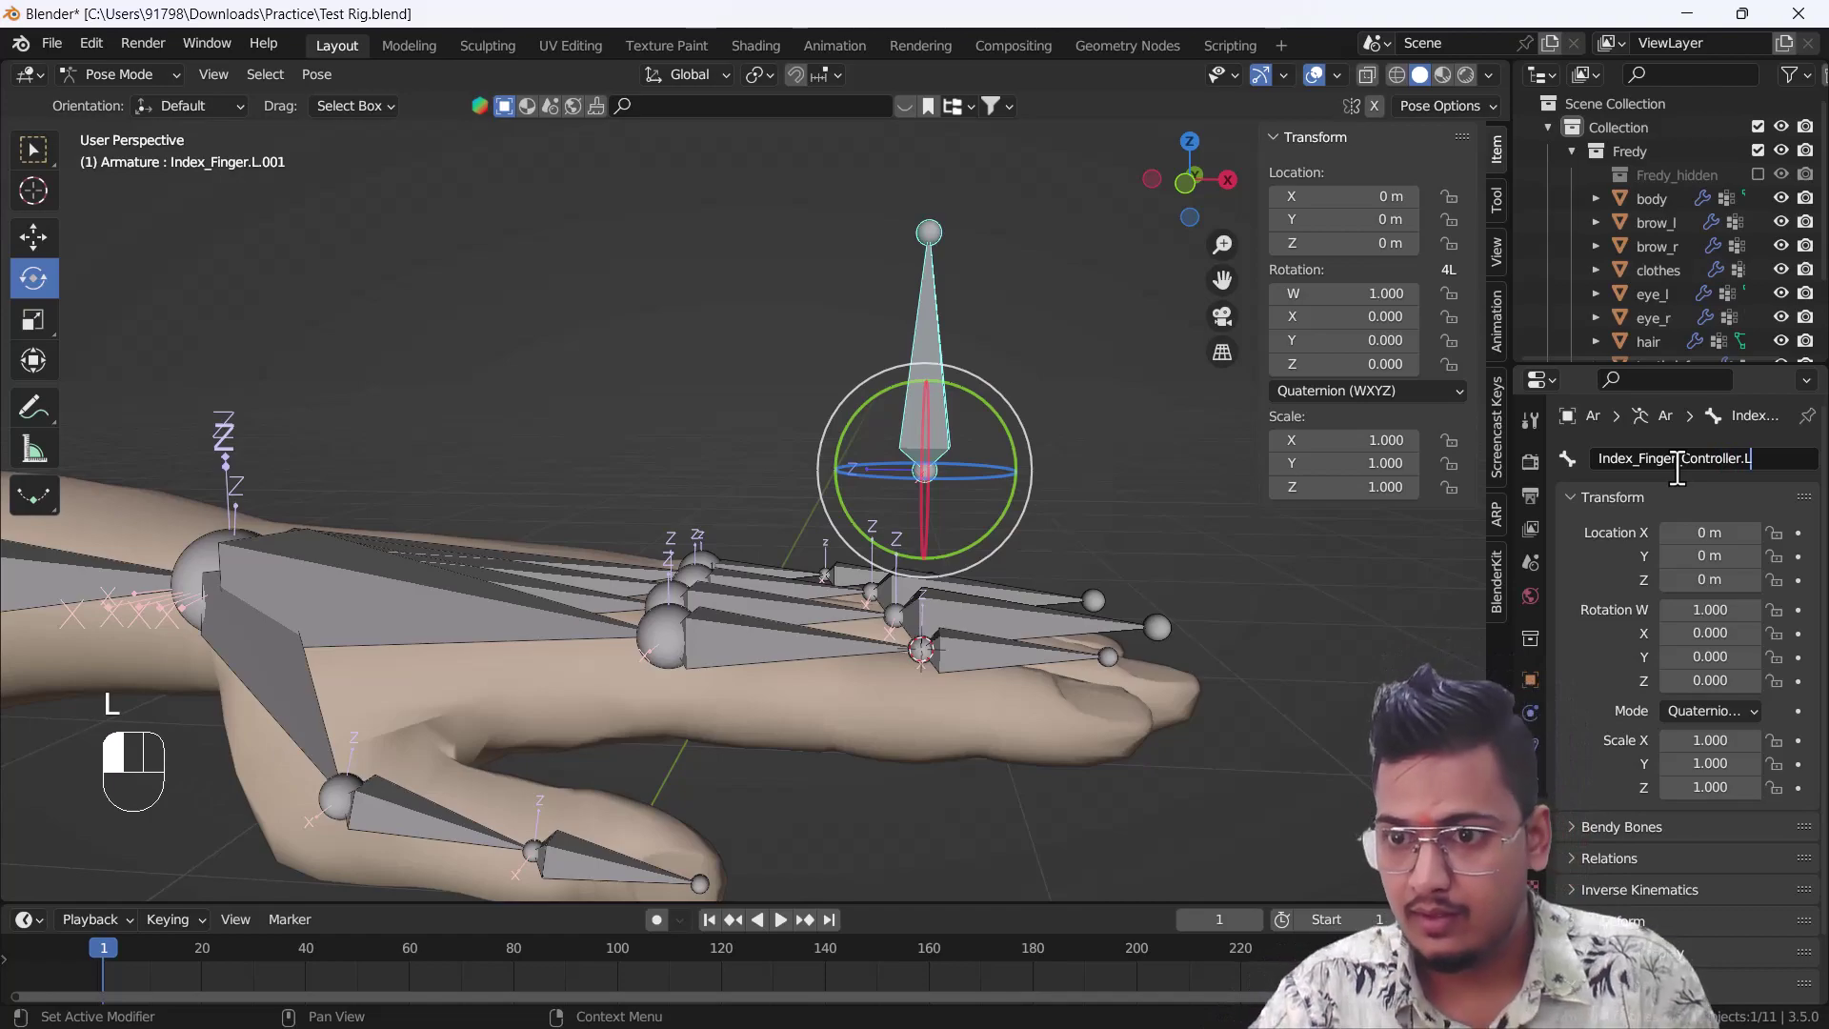
click(1322, 562)
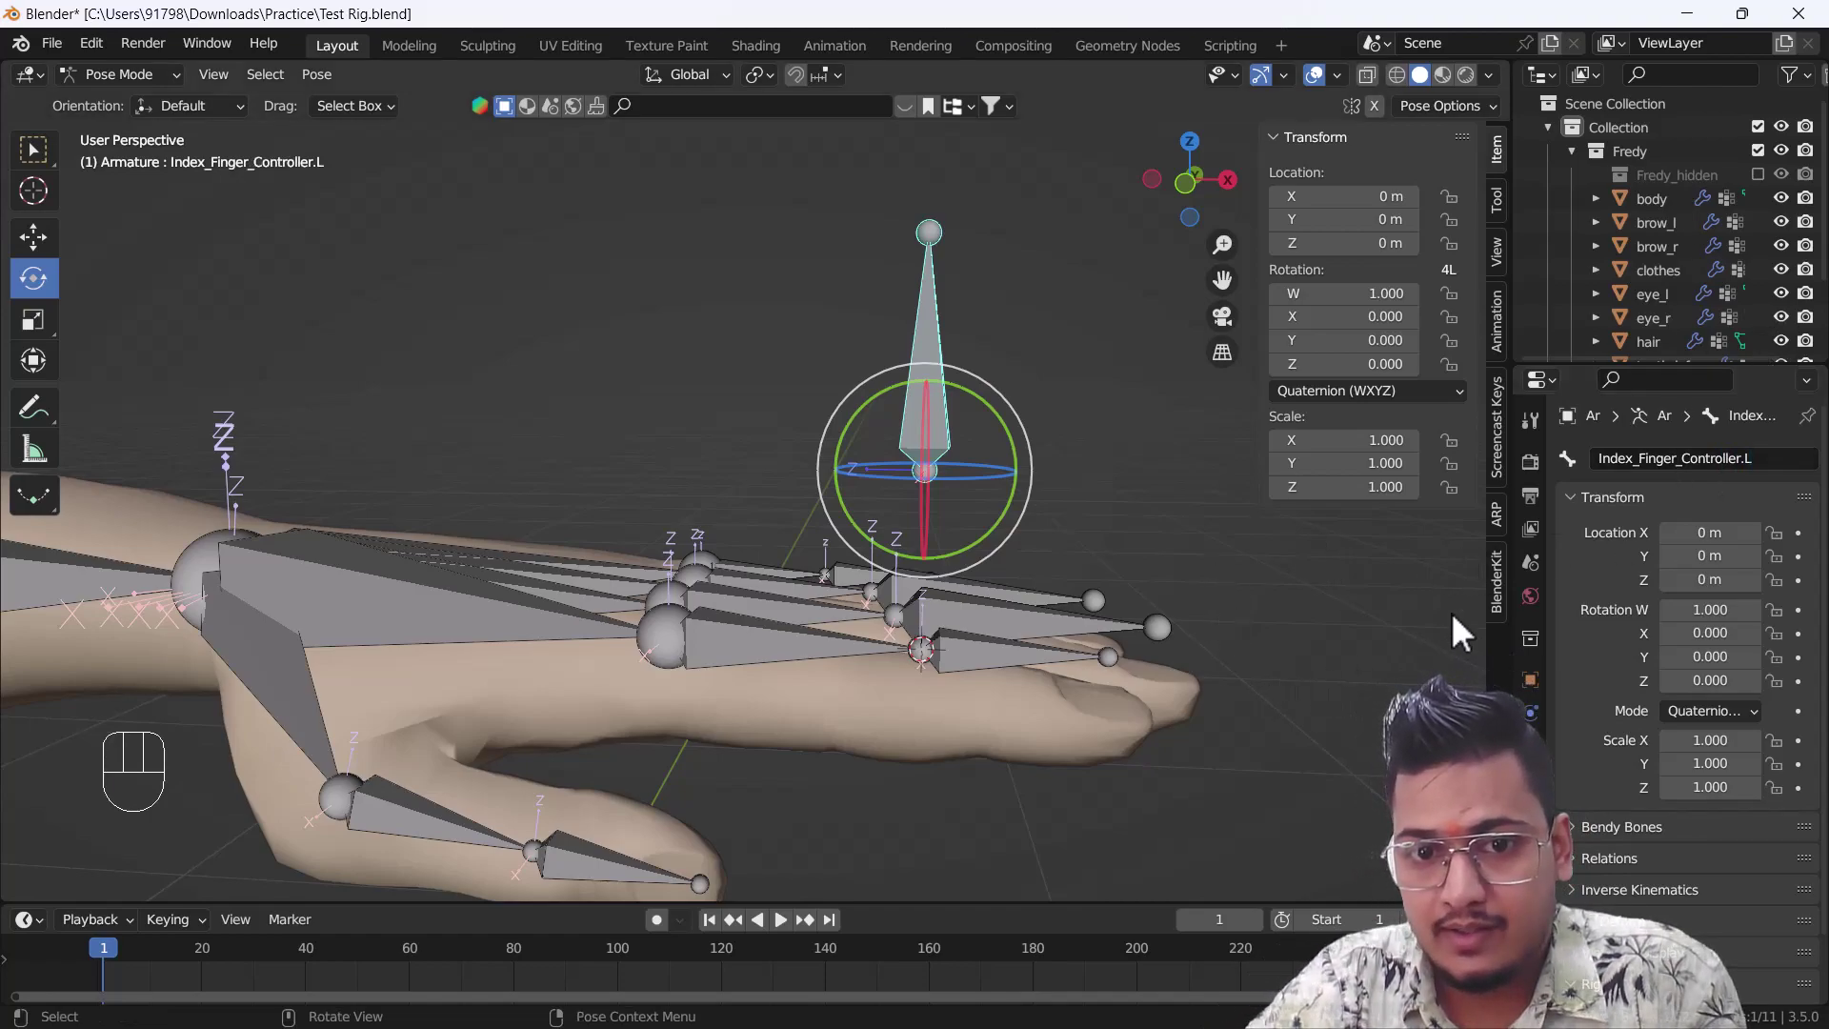
- Edit the Index_Finger.L X rotation driver so its variable targets the Armature object and the Index_Finger_Controller.L bone
click(774, 661)
right_click(1281, 317)
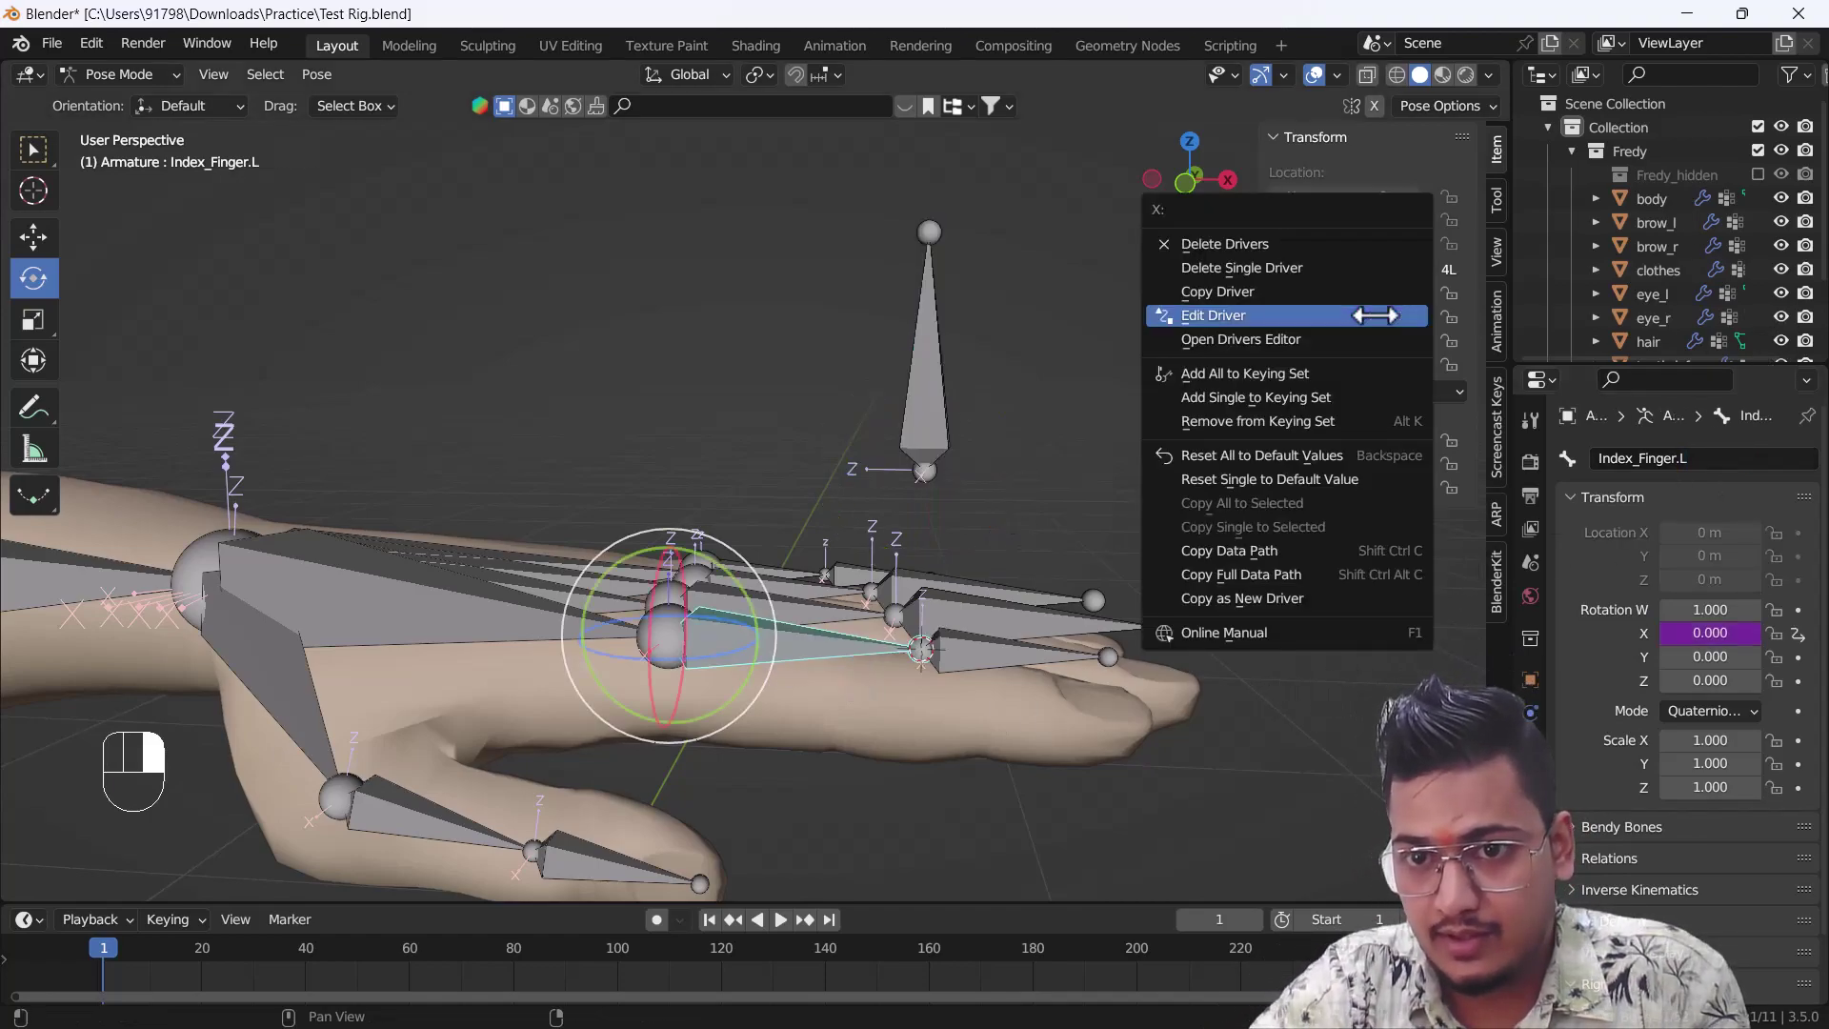
click(1226, 314)
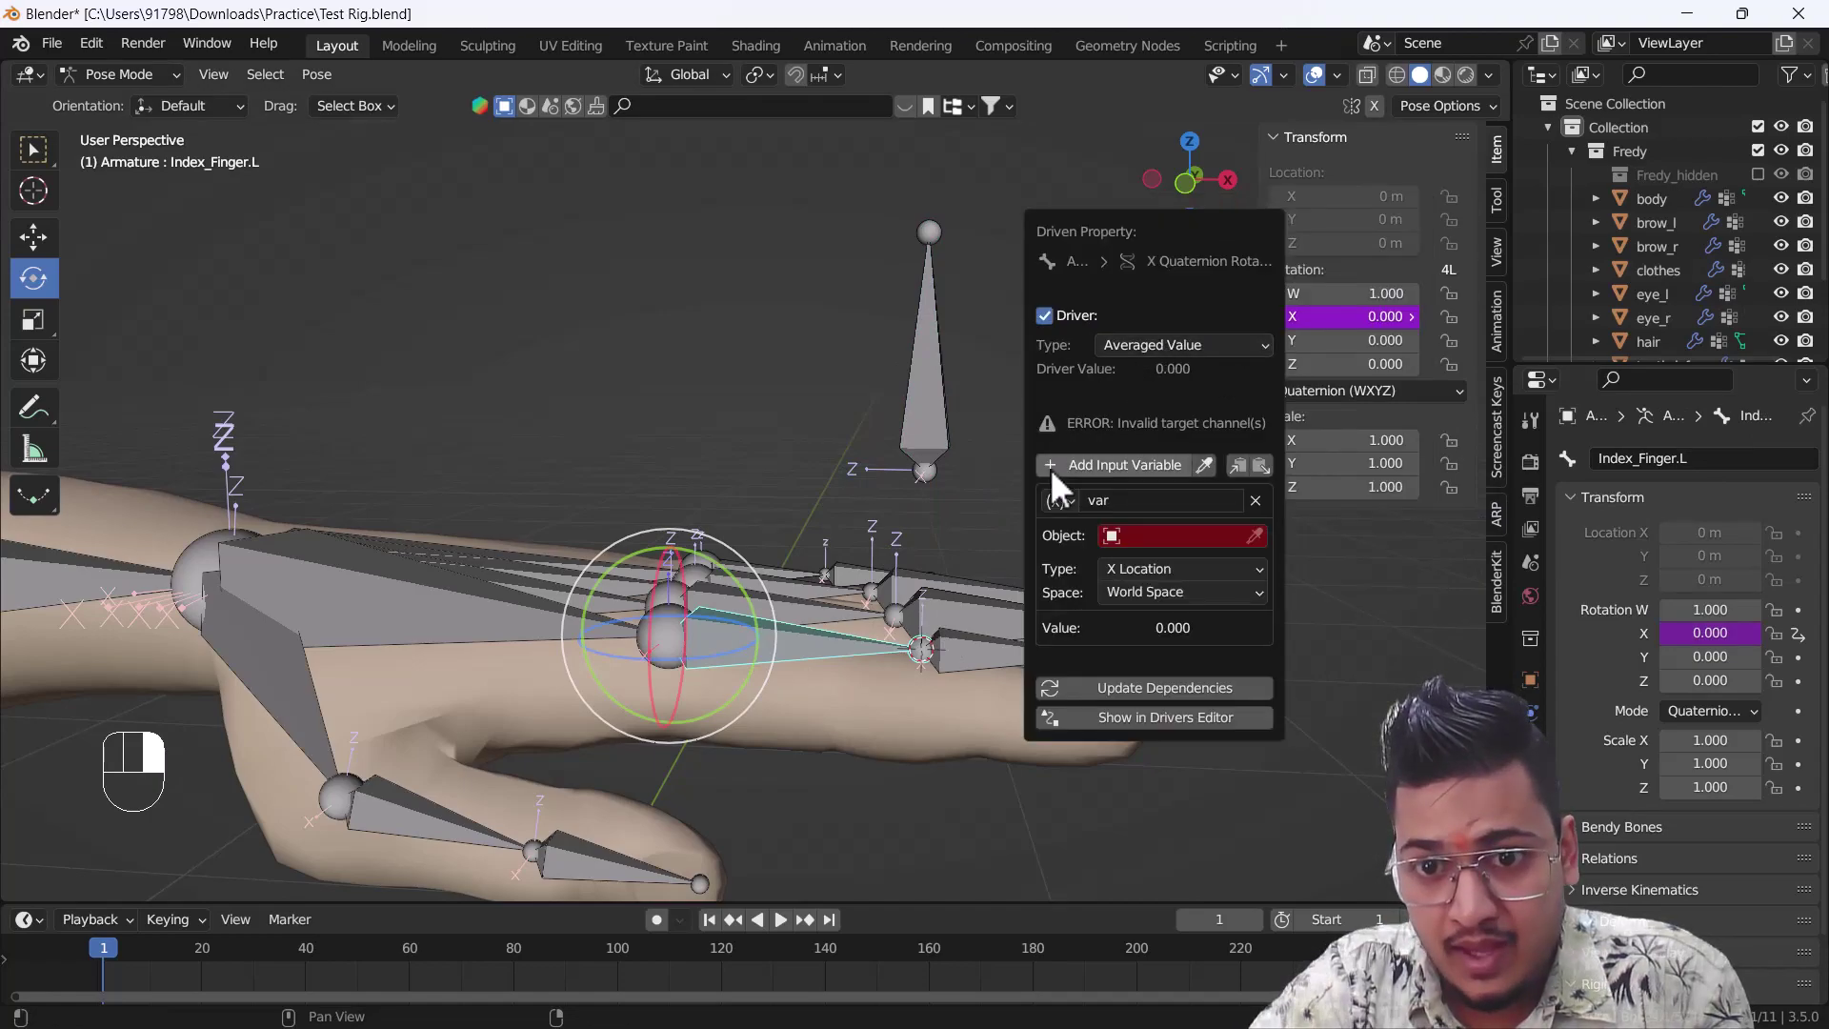
click(1156, 536)
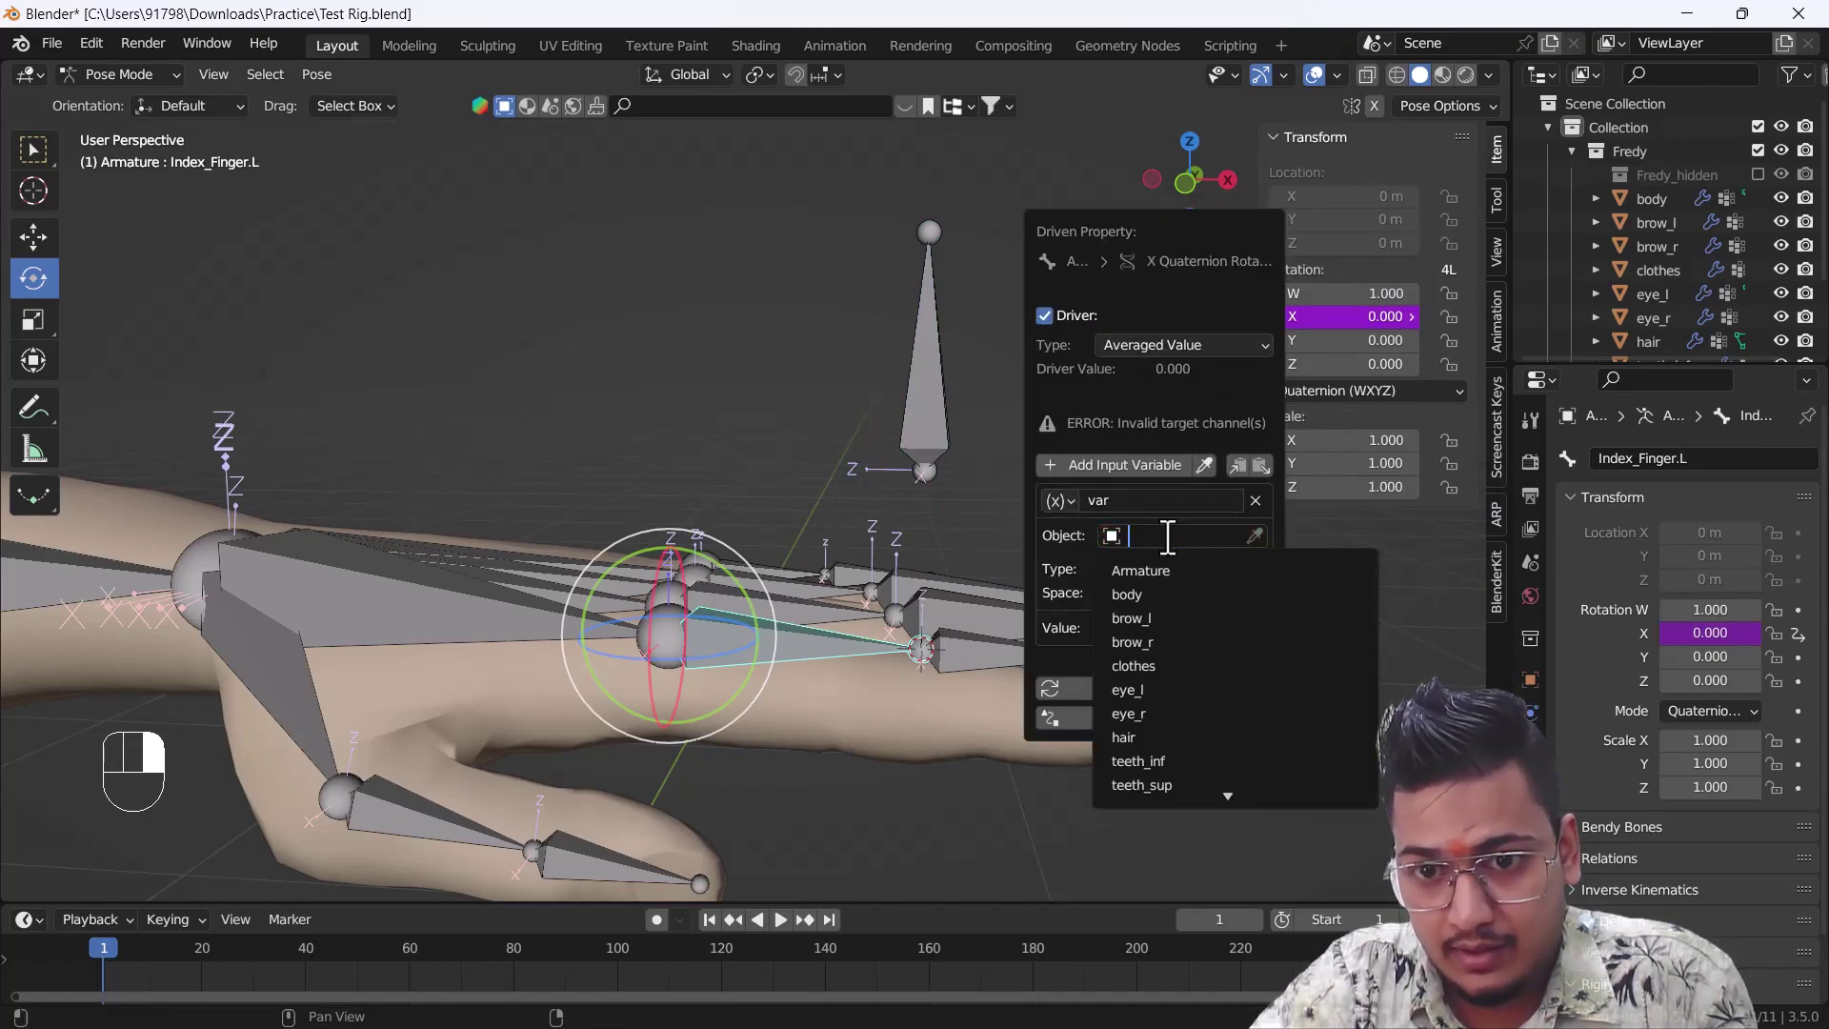
click(1164, 568)
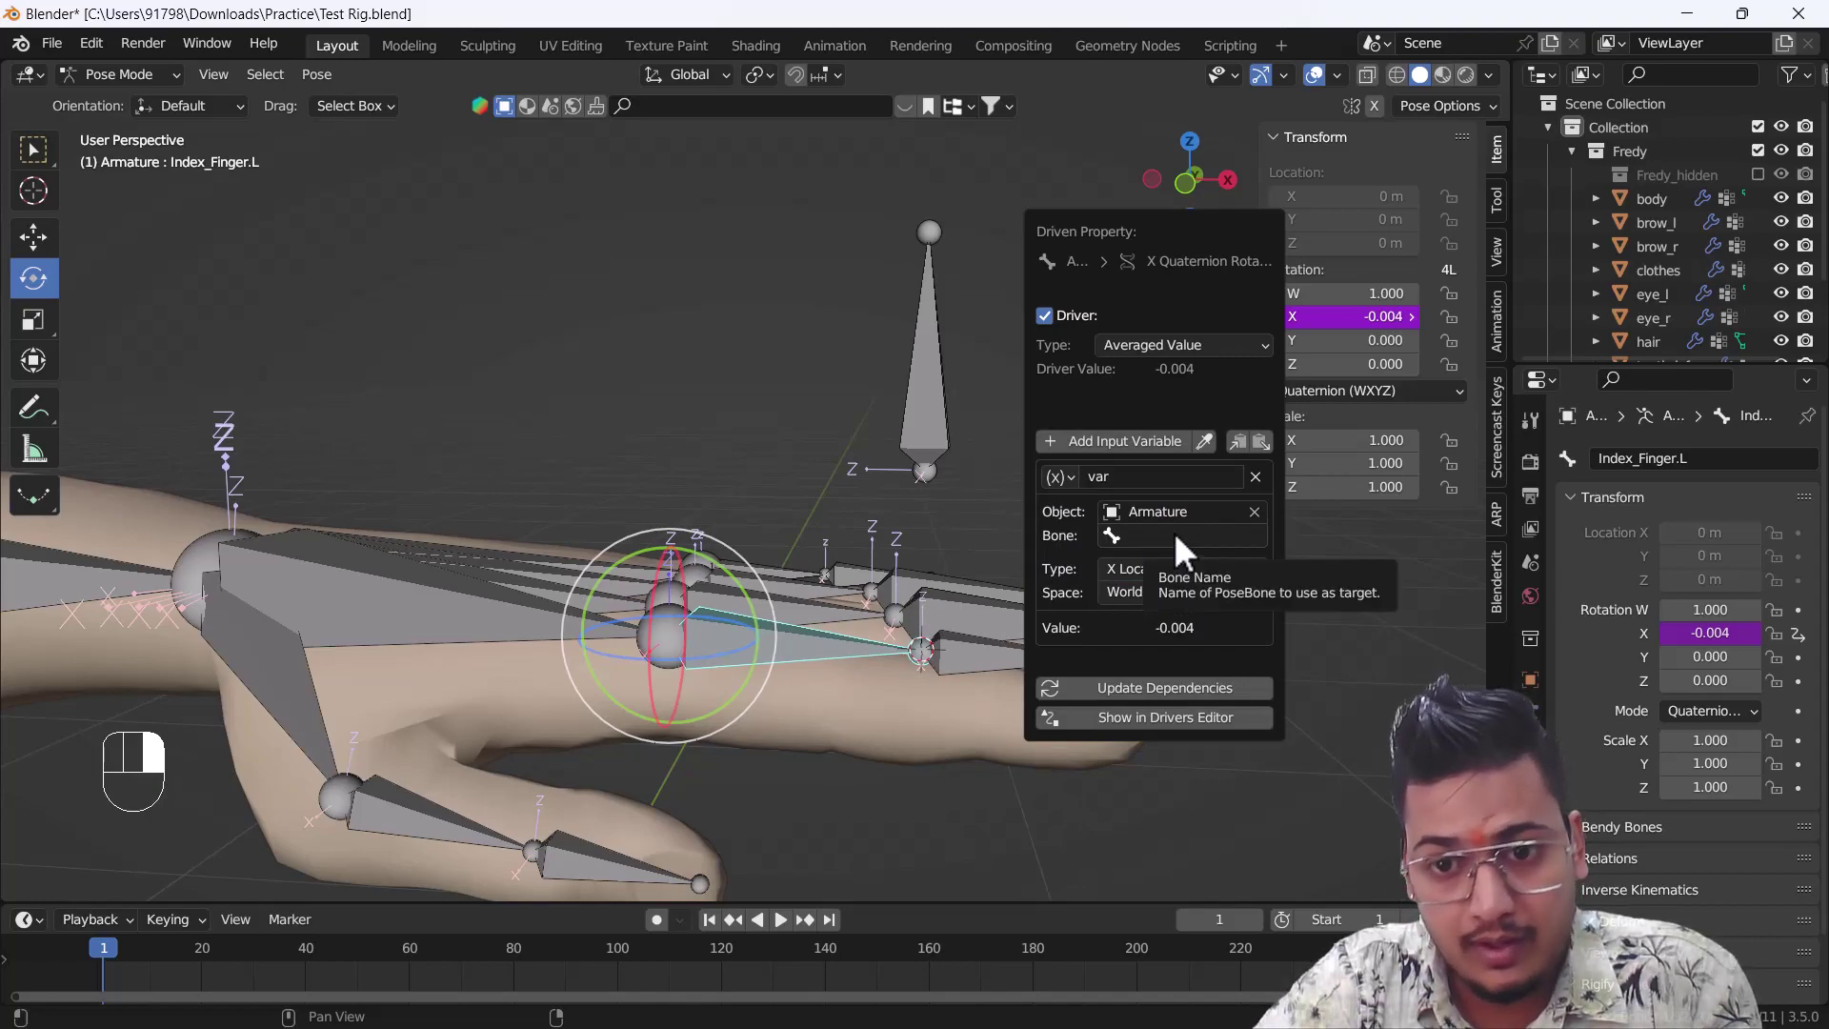
click(1176, 536)
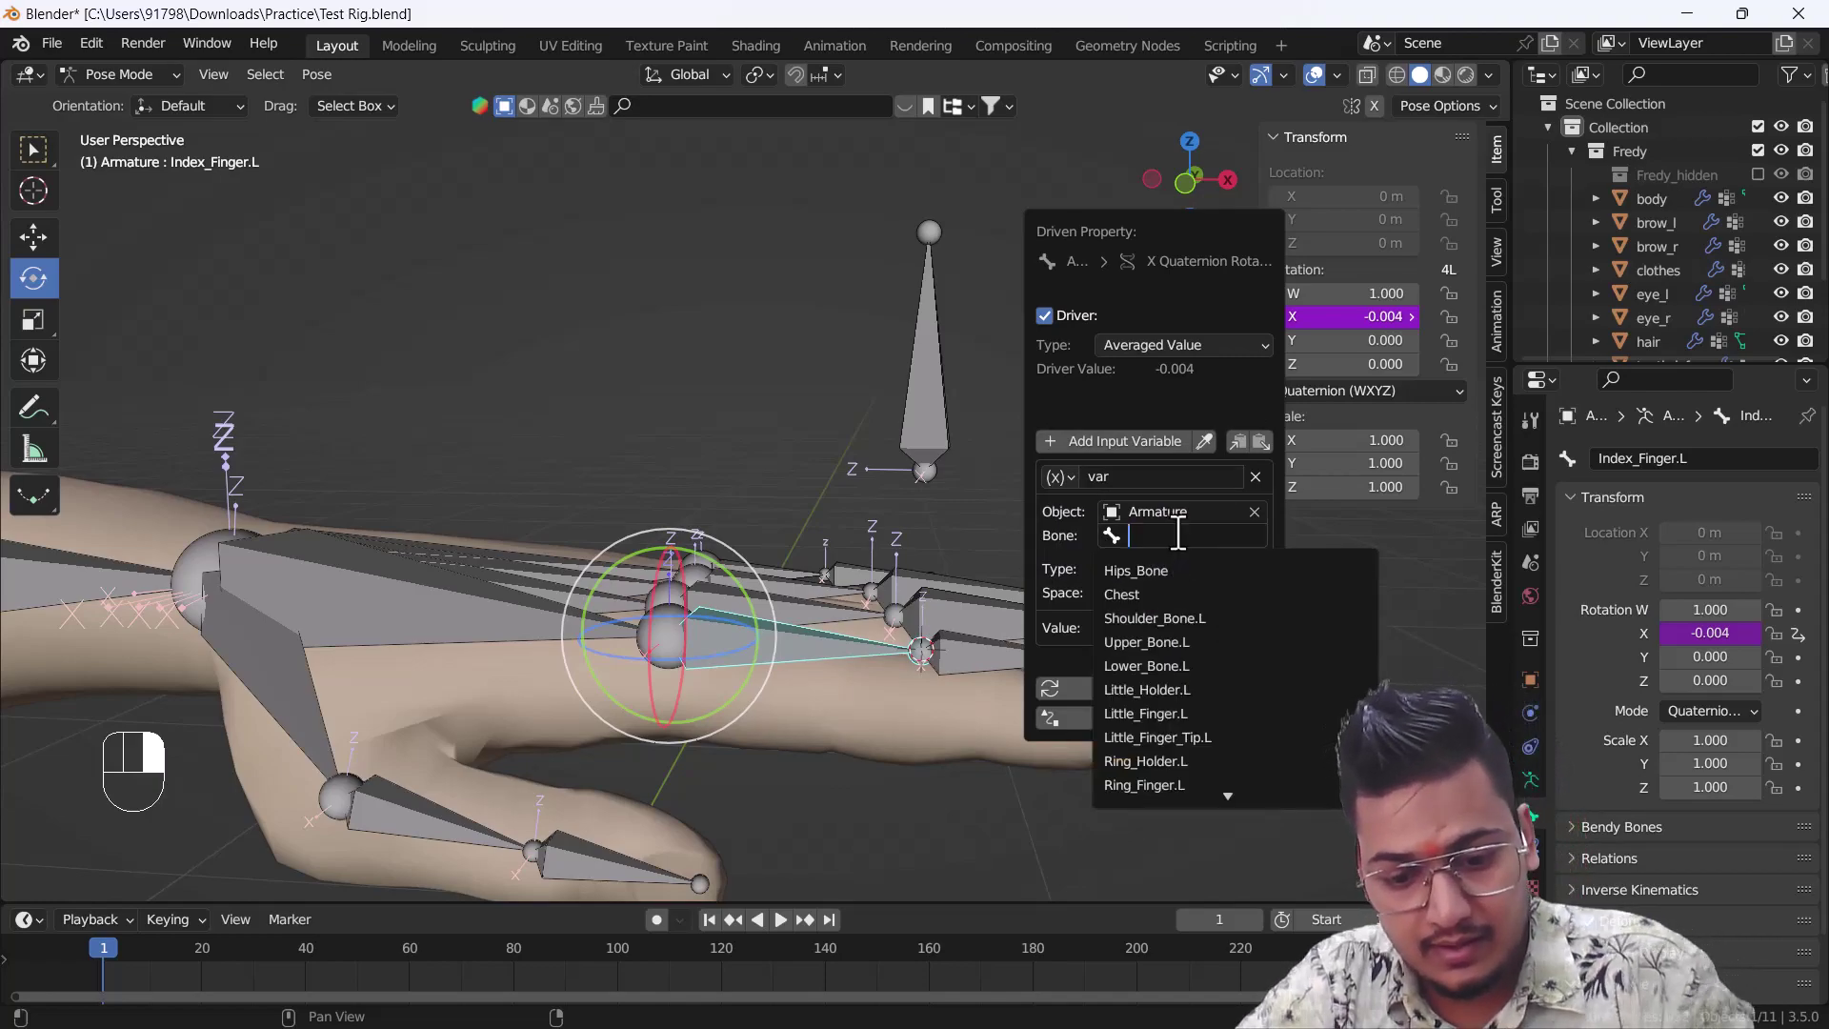
text(ind)
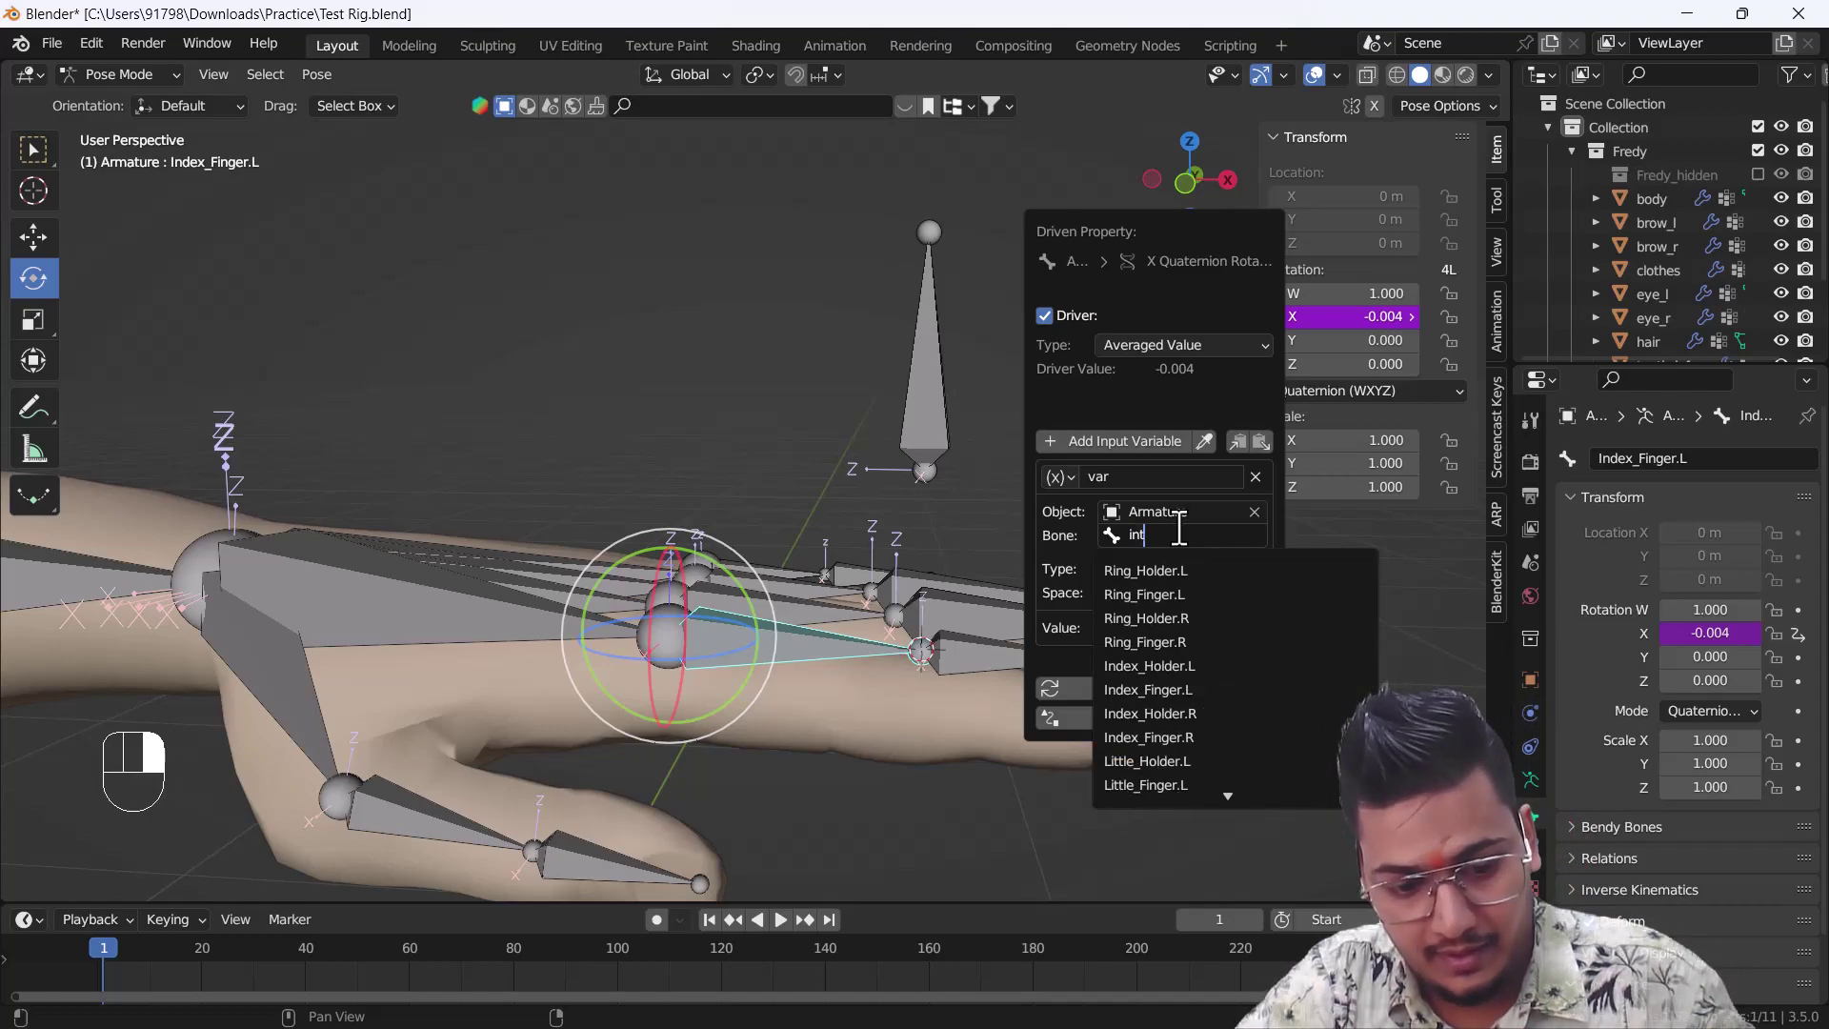
text(ex)
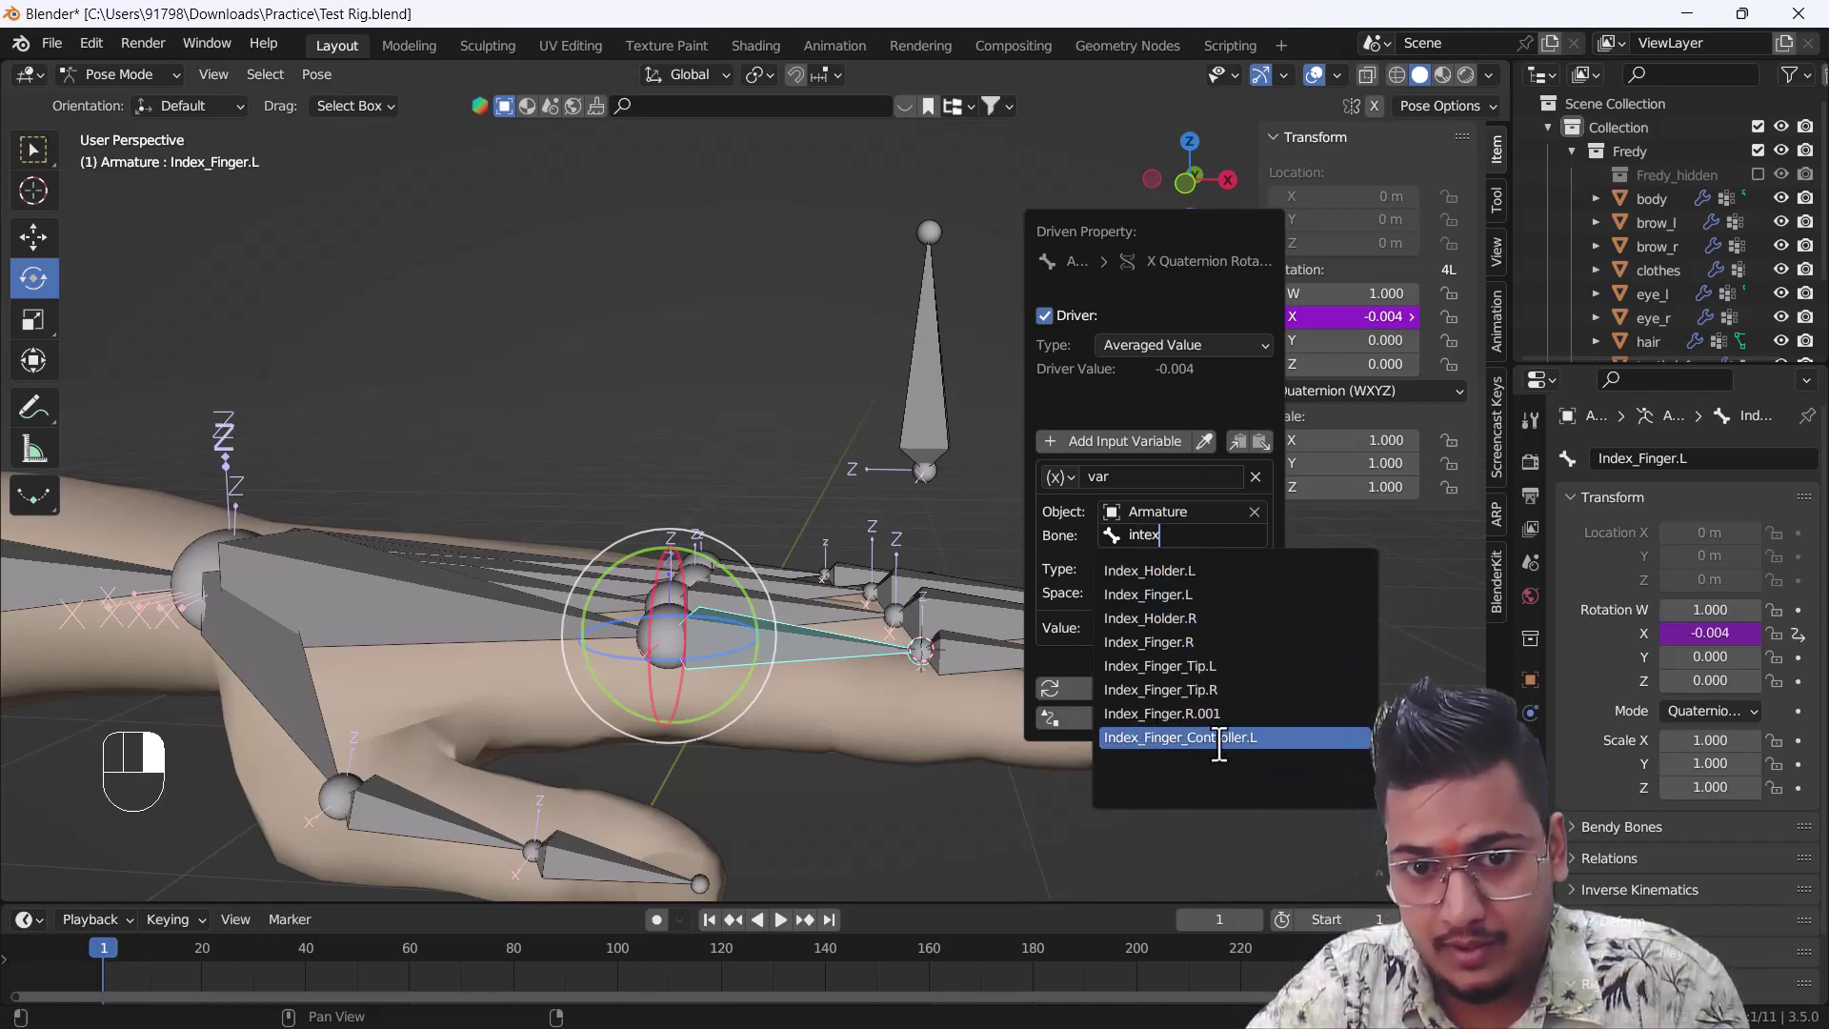
click(1218, 737)
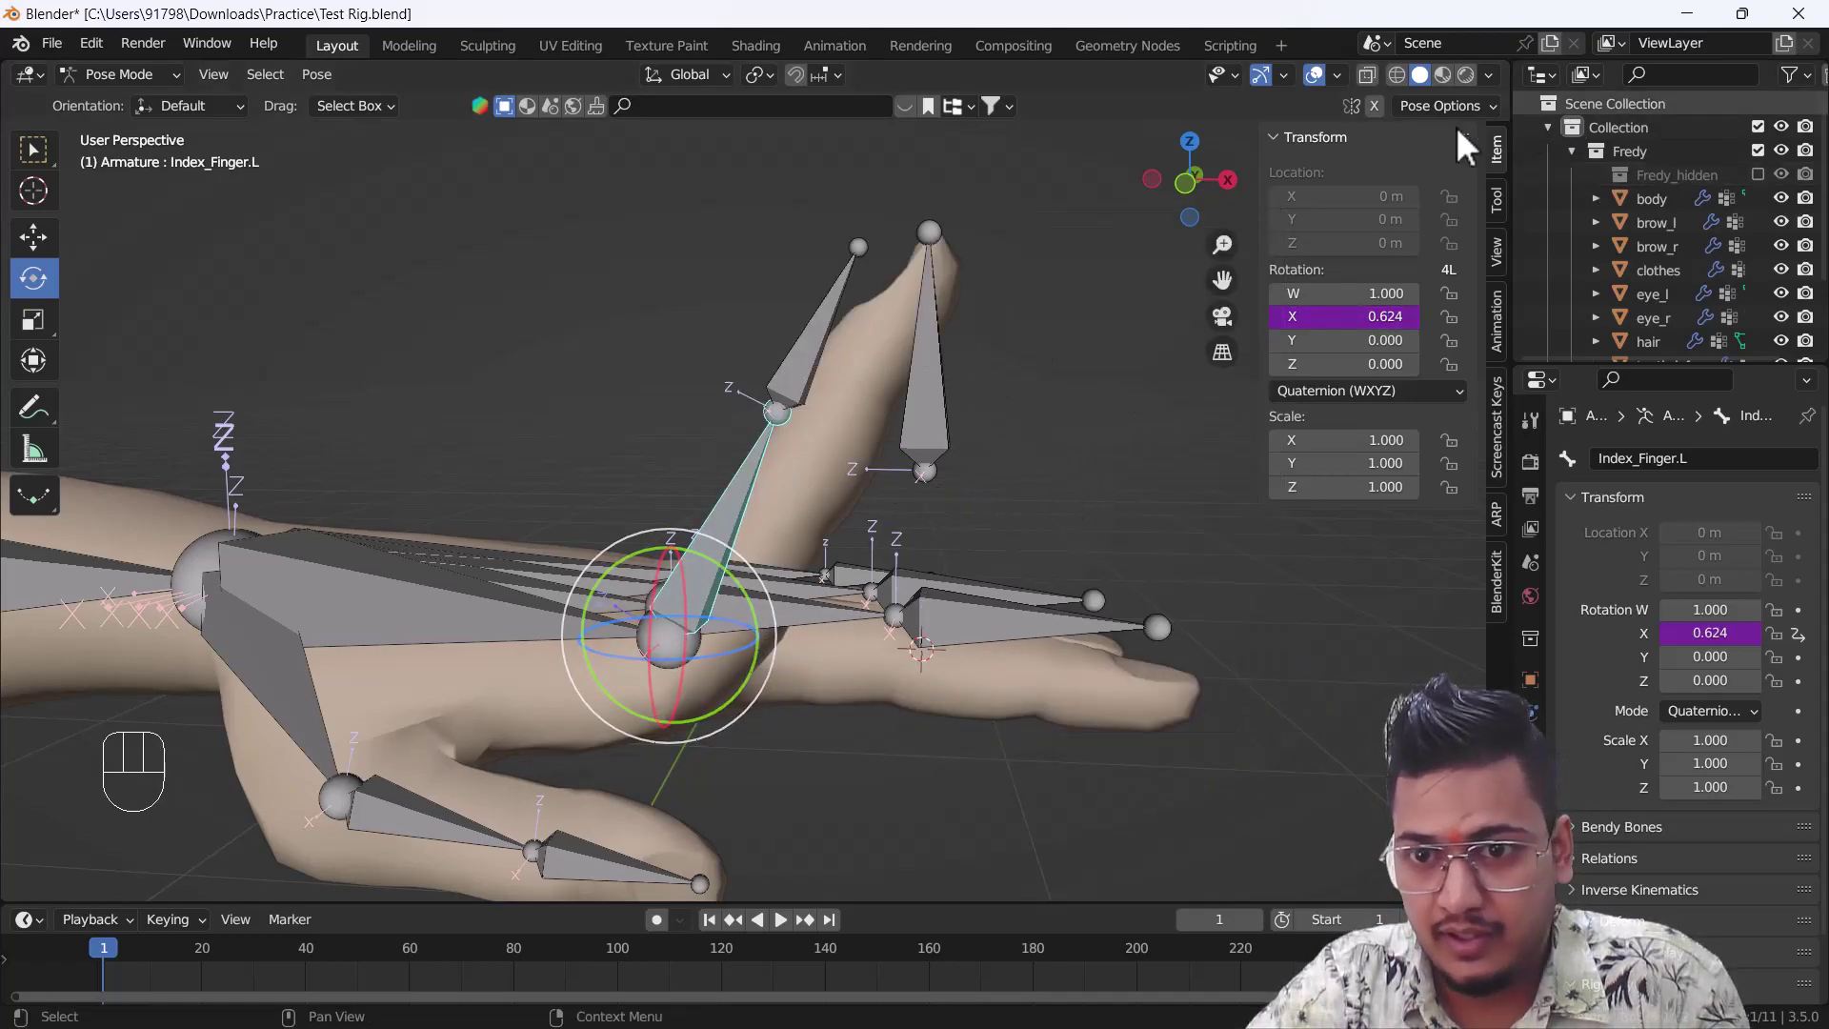
- Set the X rotation driver's variable to read the controller bone's Y Location in Local Space
right_click(1359, 323)
click(1220, 321)
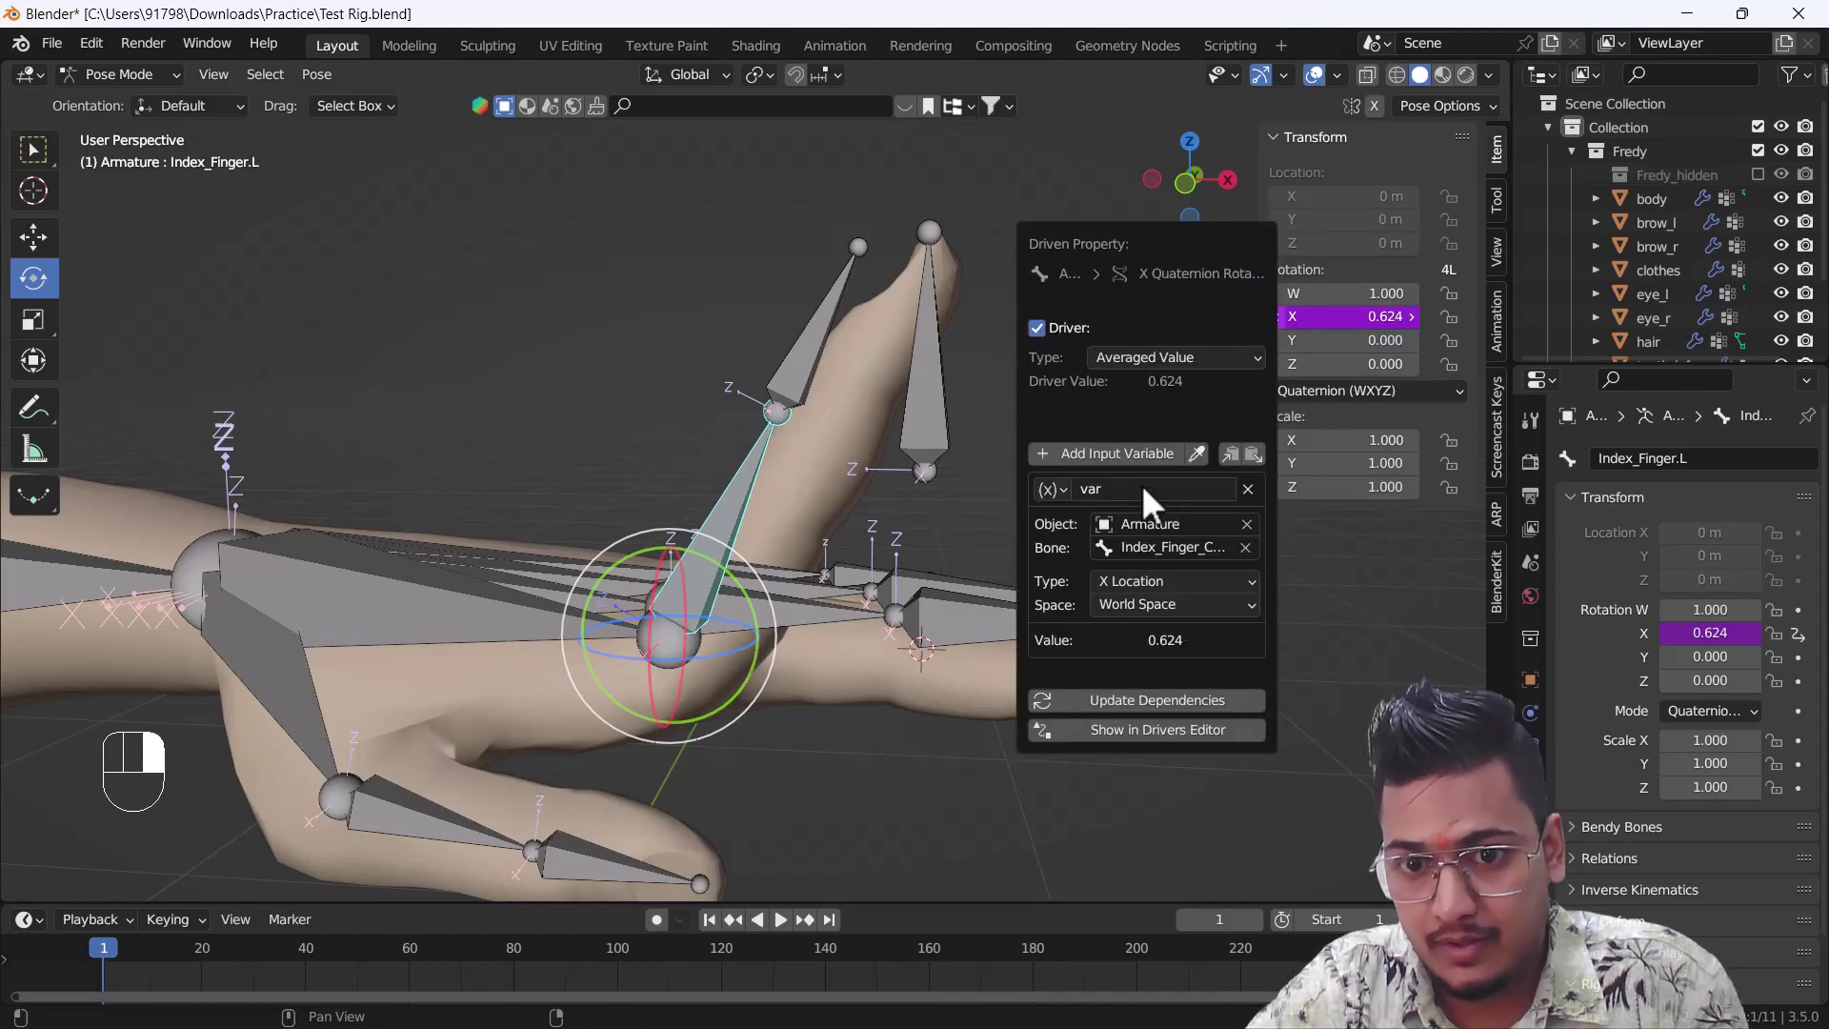
click(1177, 581)
click(1151, 633)
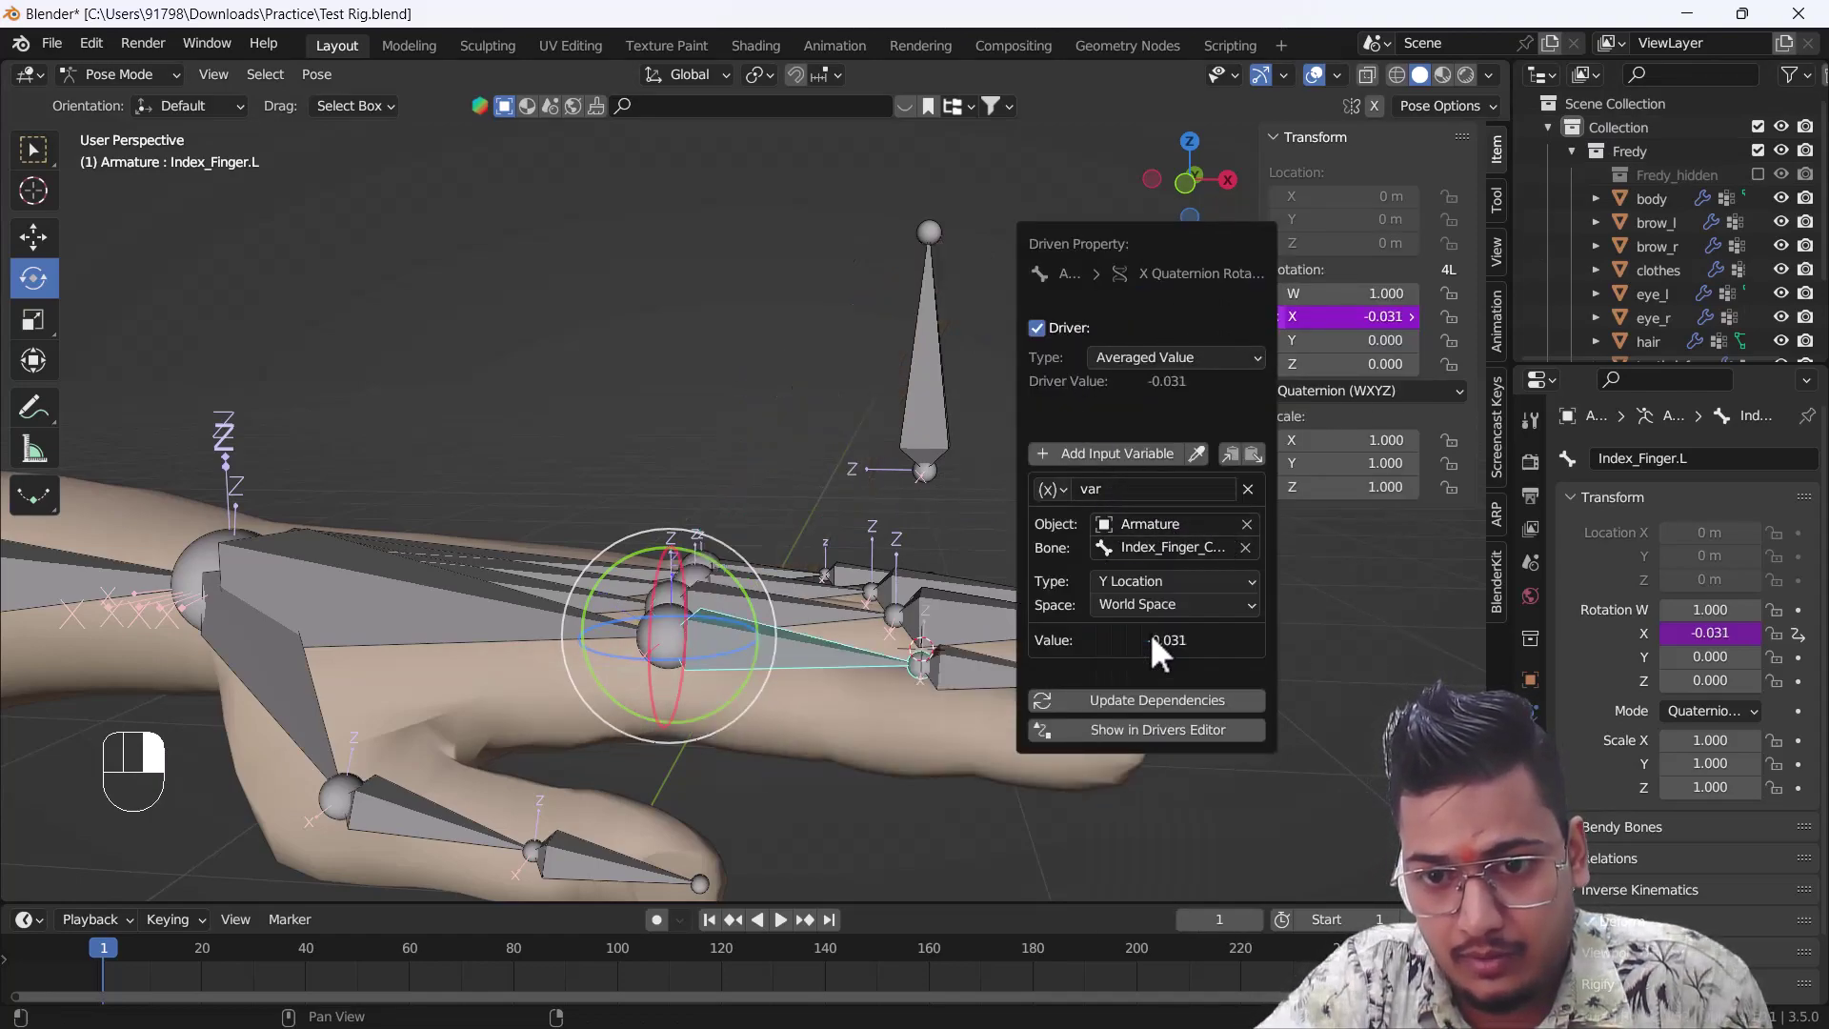
click(1146, 603)
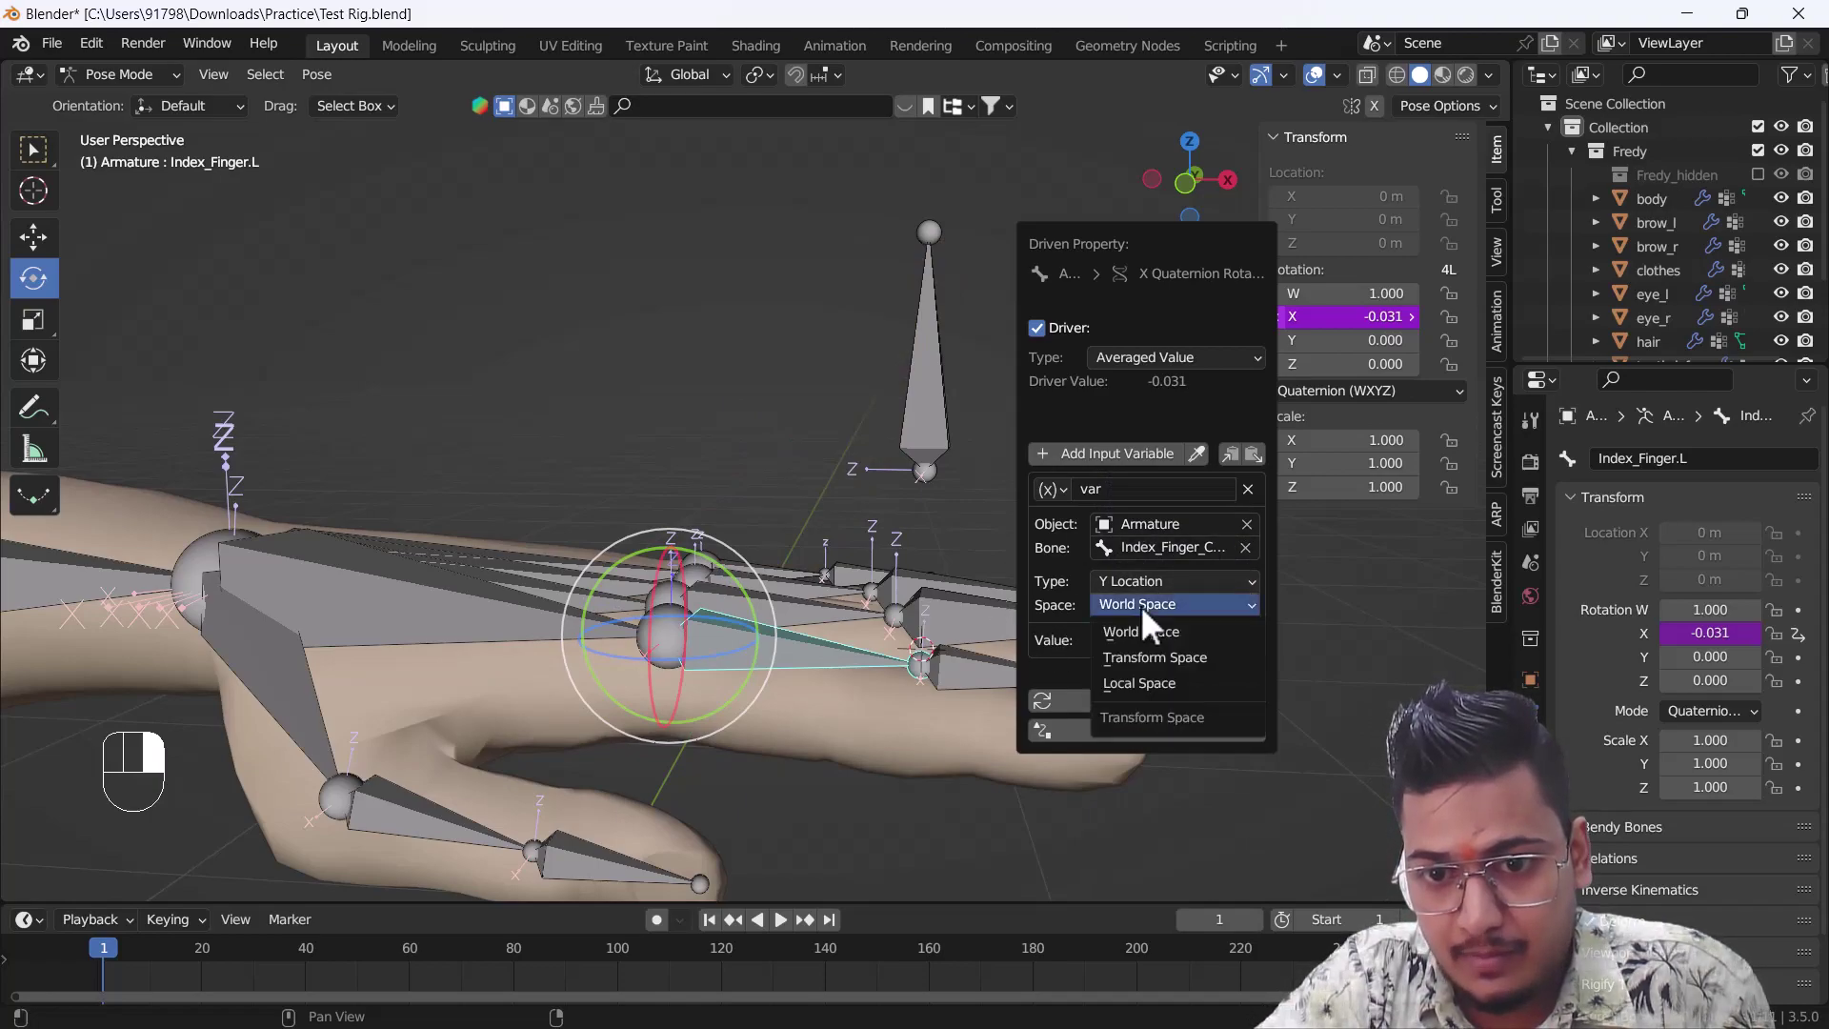
click(1153, 677)
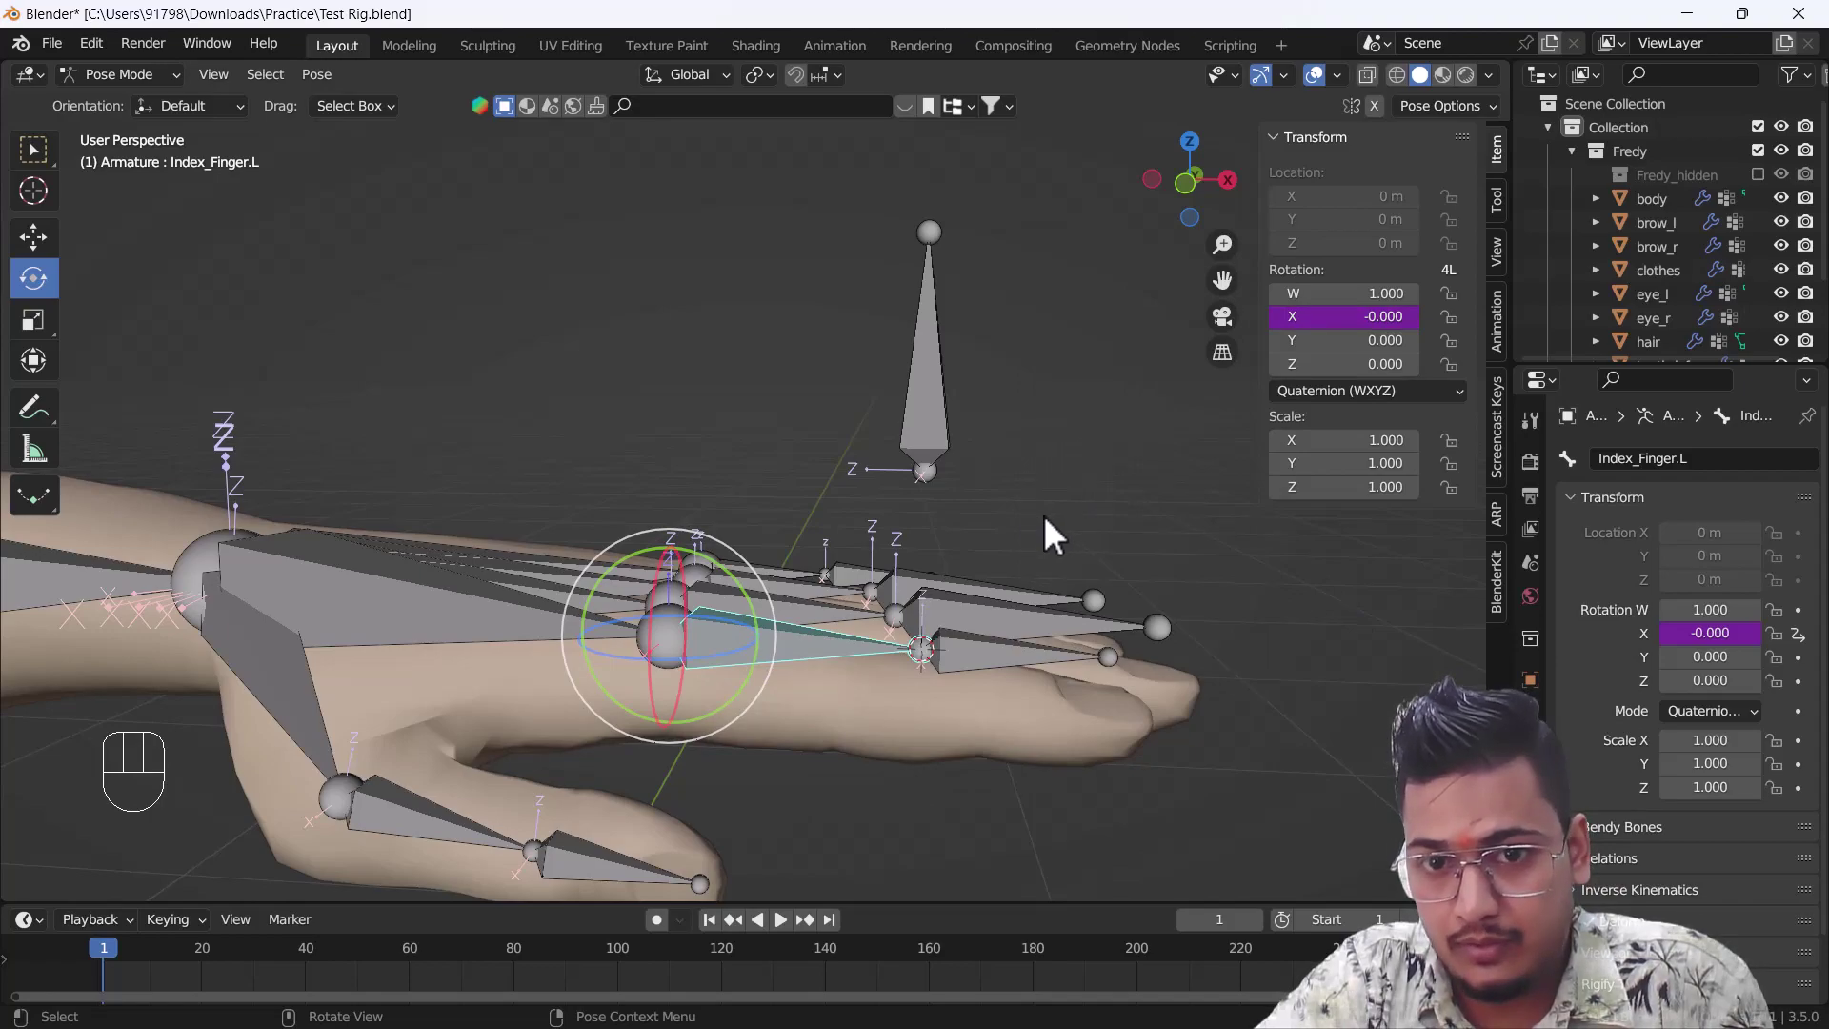
- Test the driver by moving the index finger controller bone around, and cancel the move
scroll(1043, 515, down, 3)
click(969, 467)
shift+middle_drag(950, 505, 941, 557)
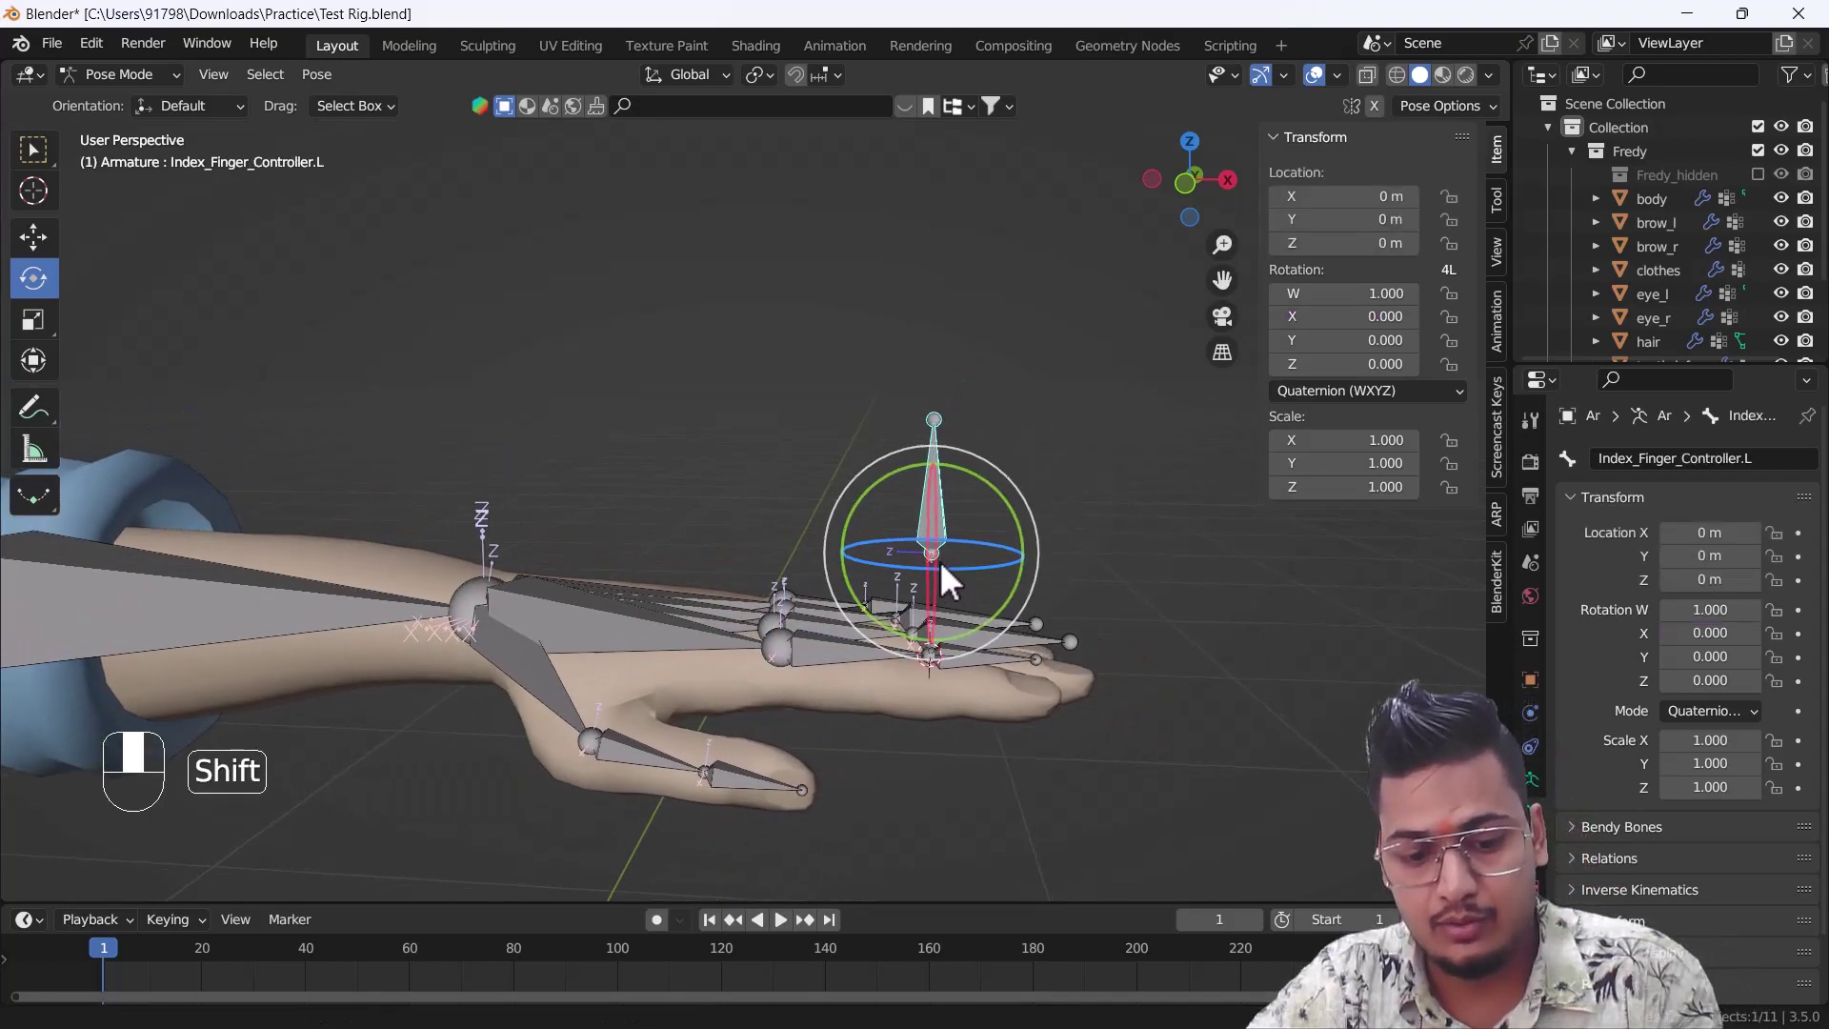
key(g)
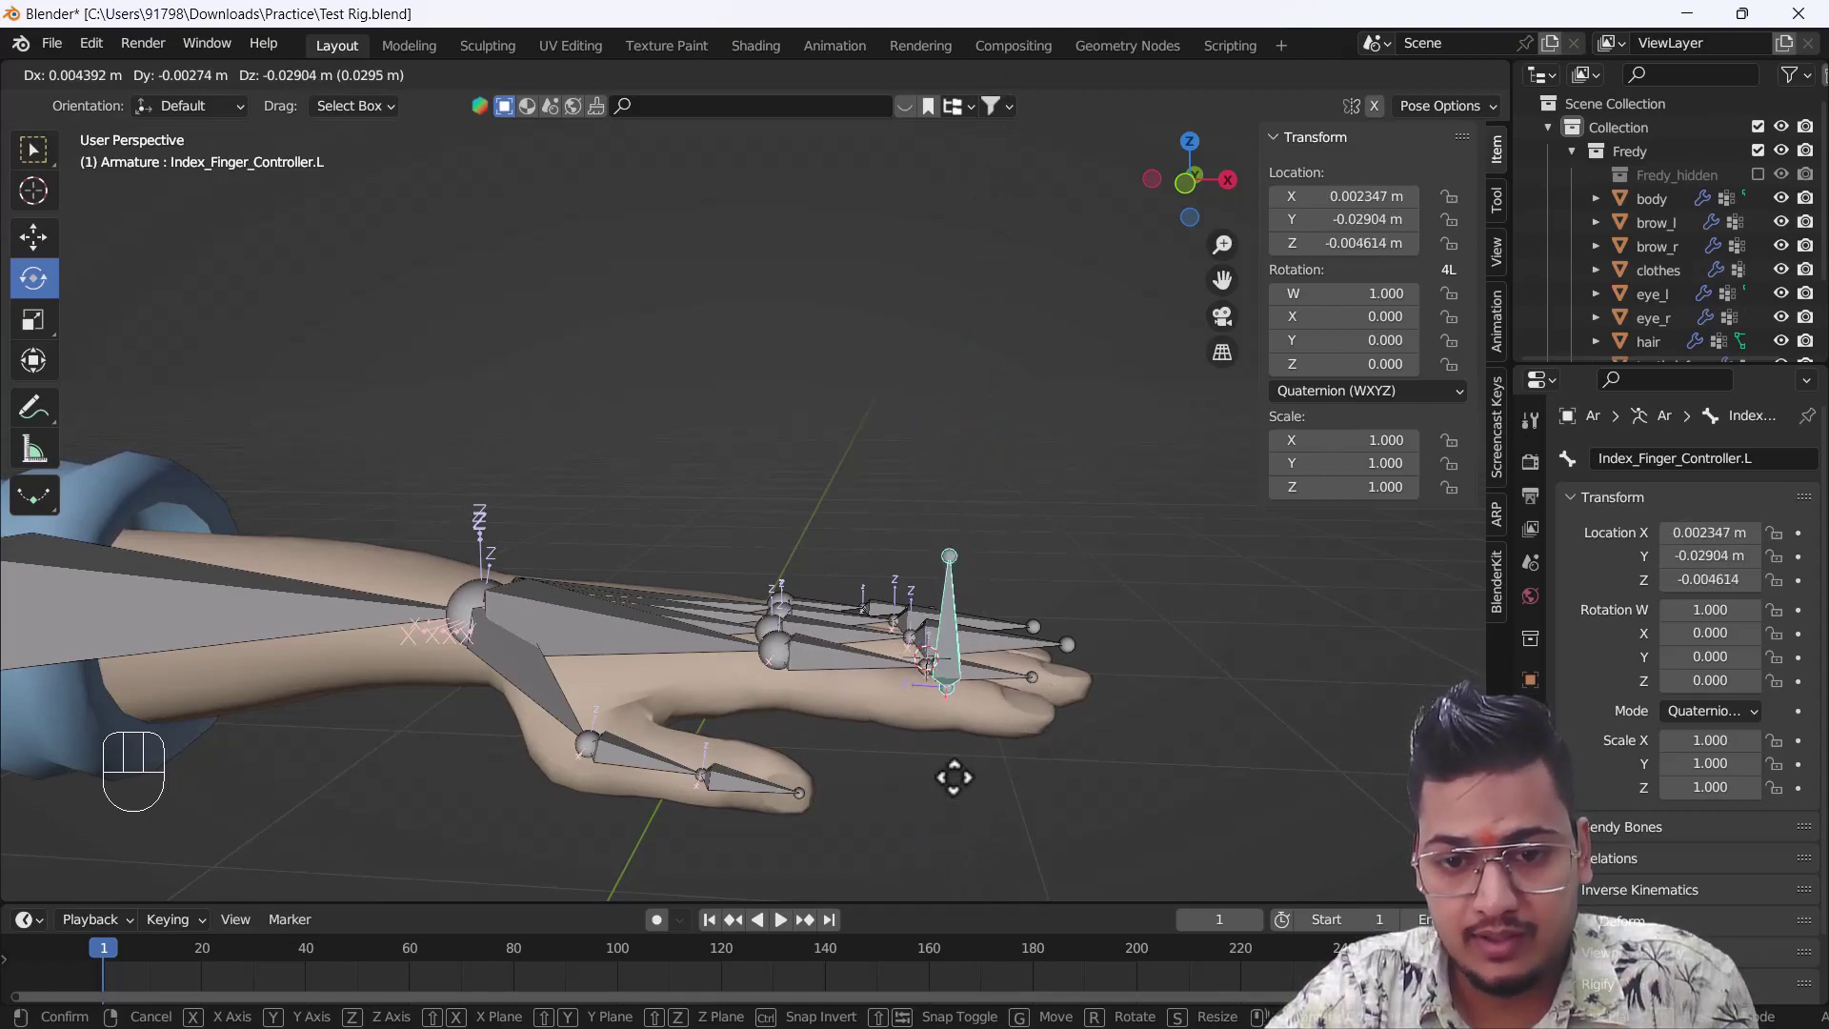
right_click(945, 362)
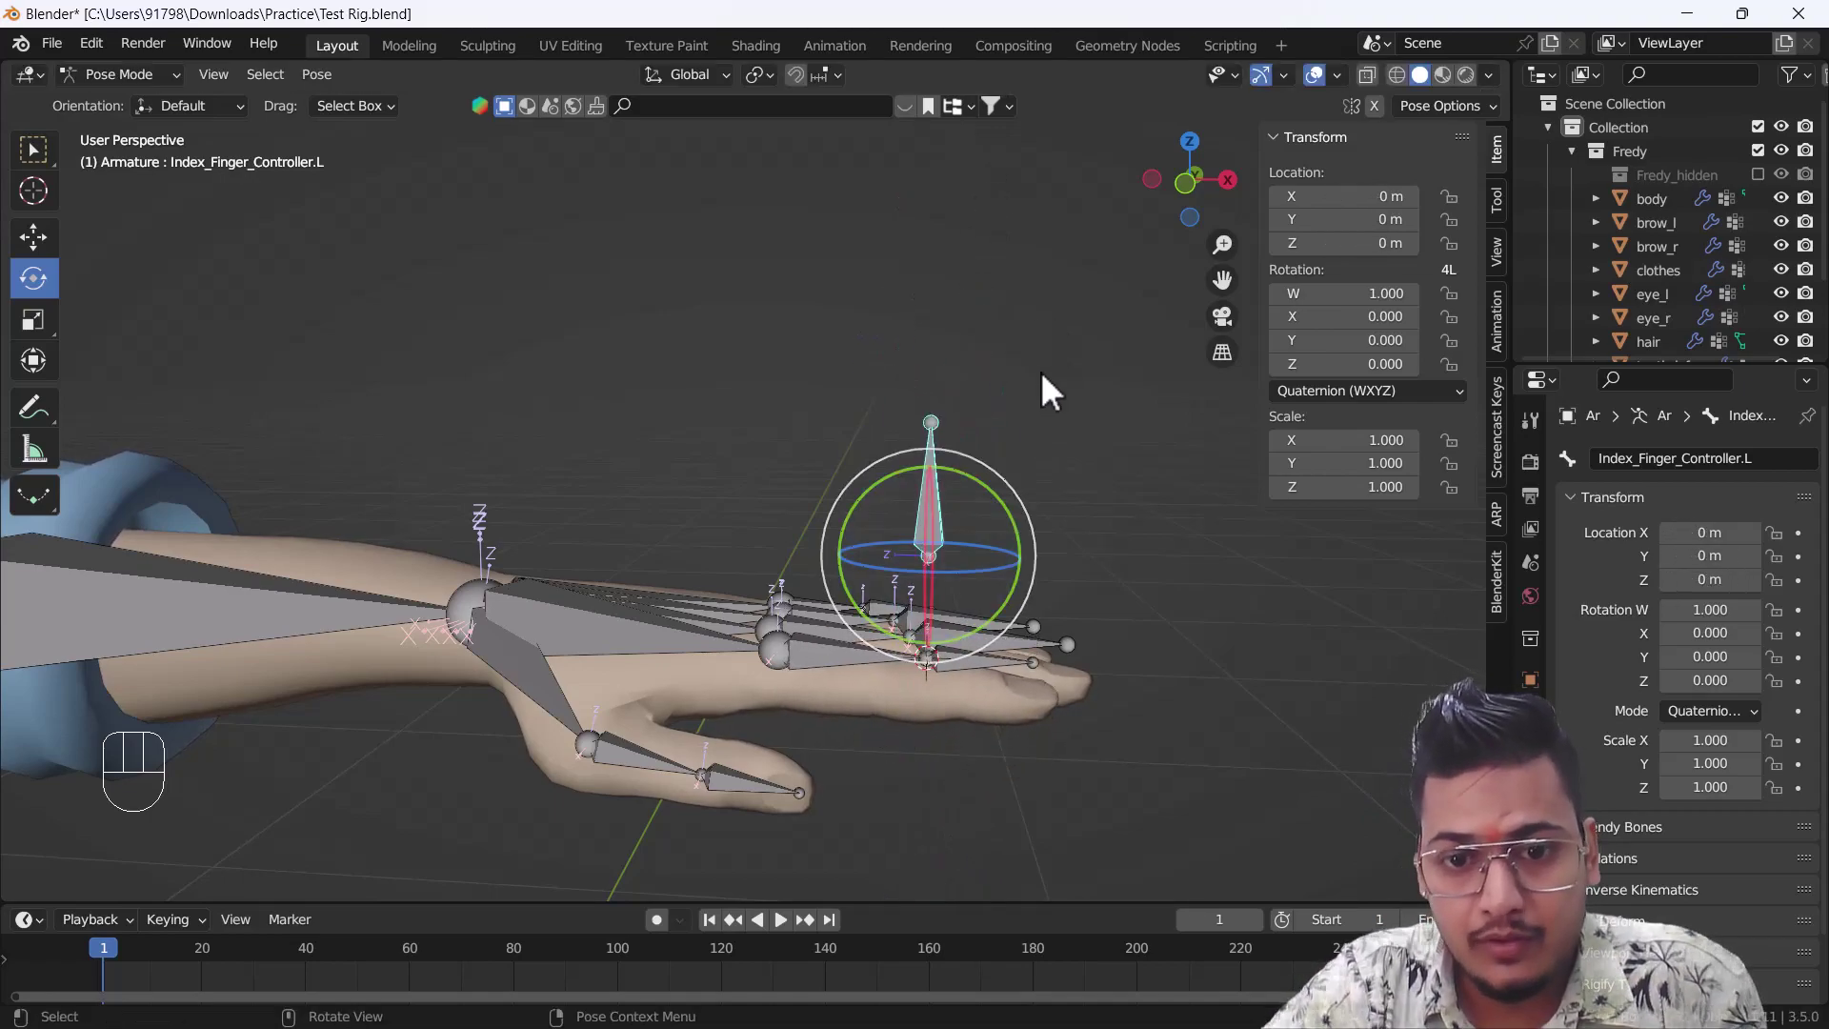
- Add a Copy Rotation constraint to the left index fingertip bone with the left index finger bone as its target
scroll(800, 579, up, 2)
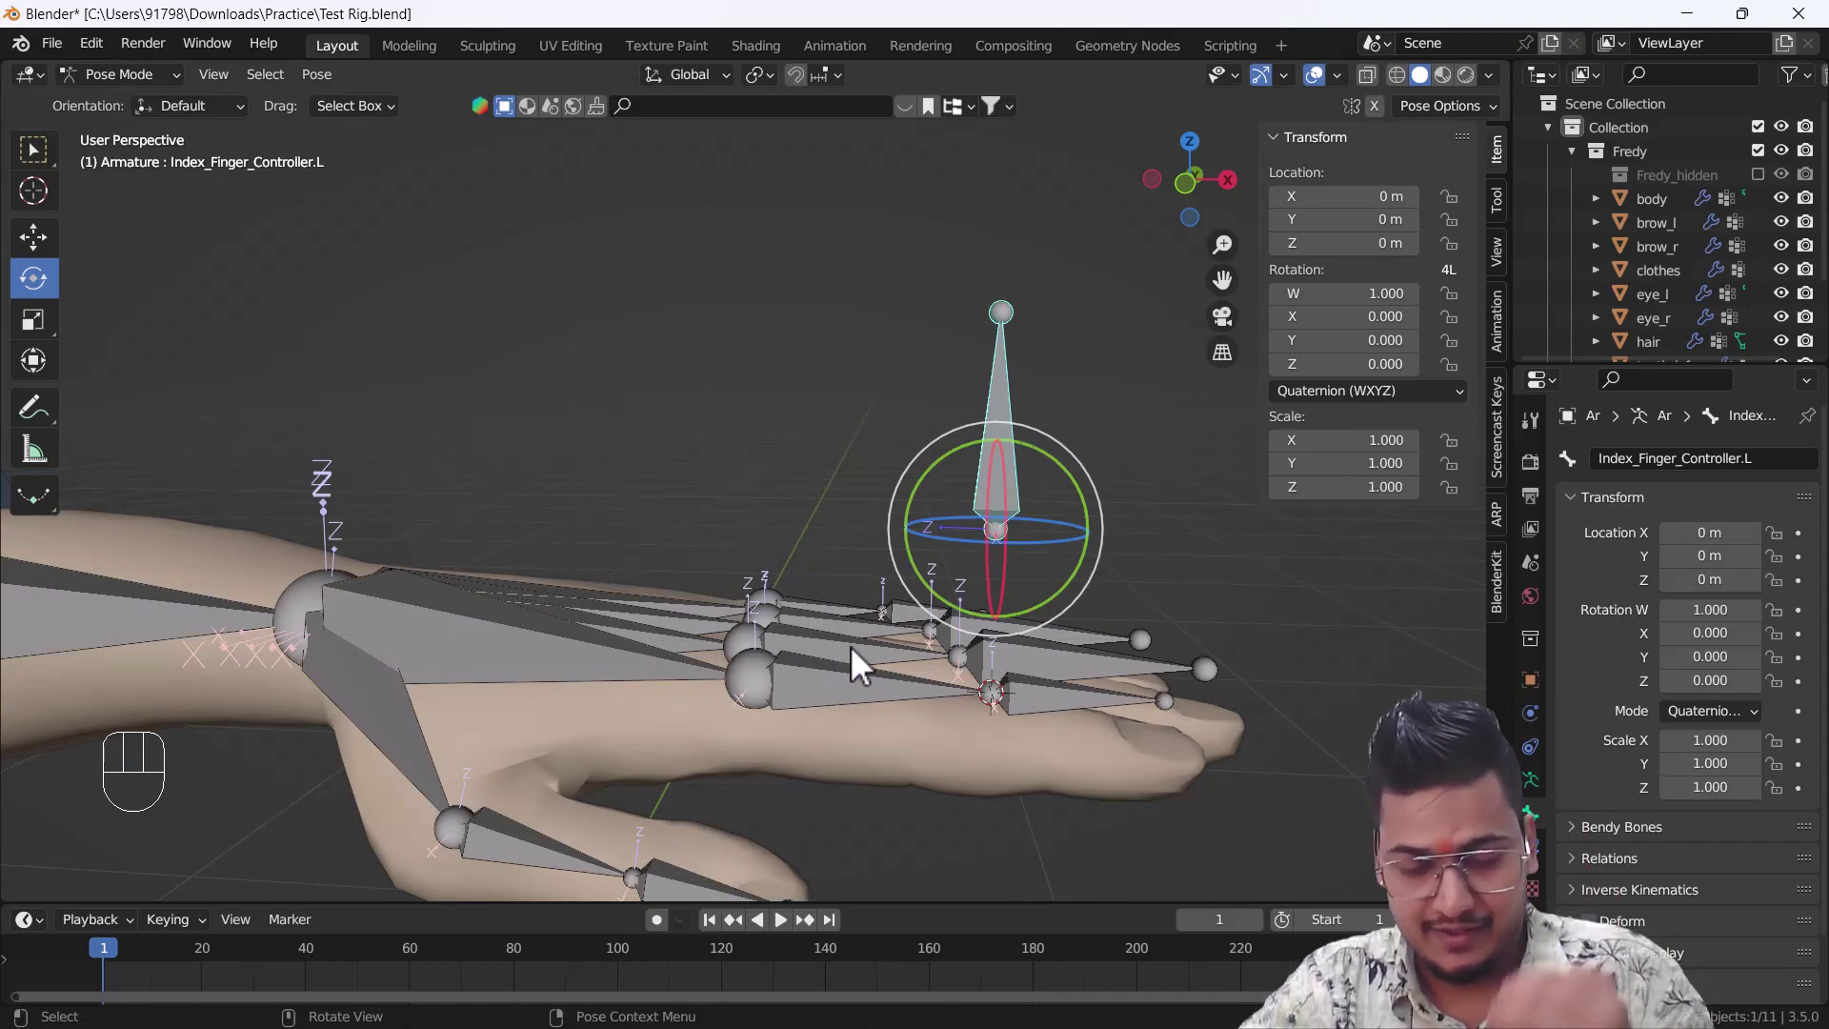
click(843, 688)
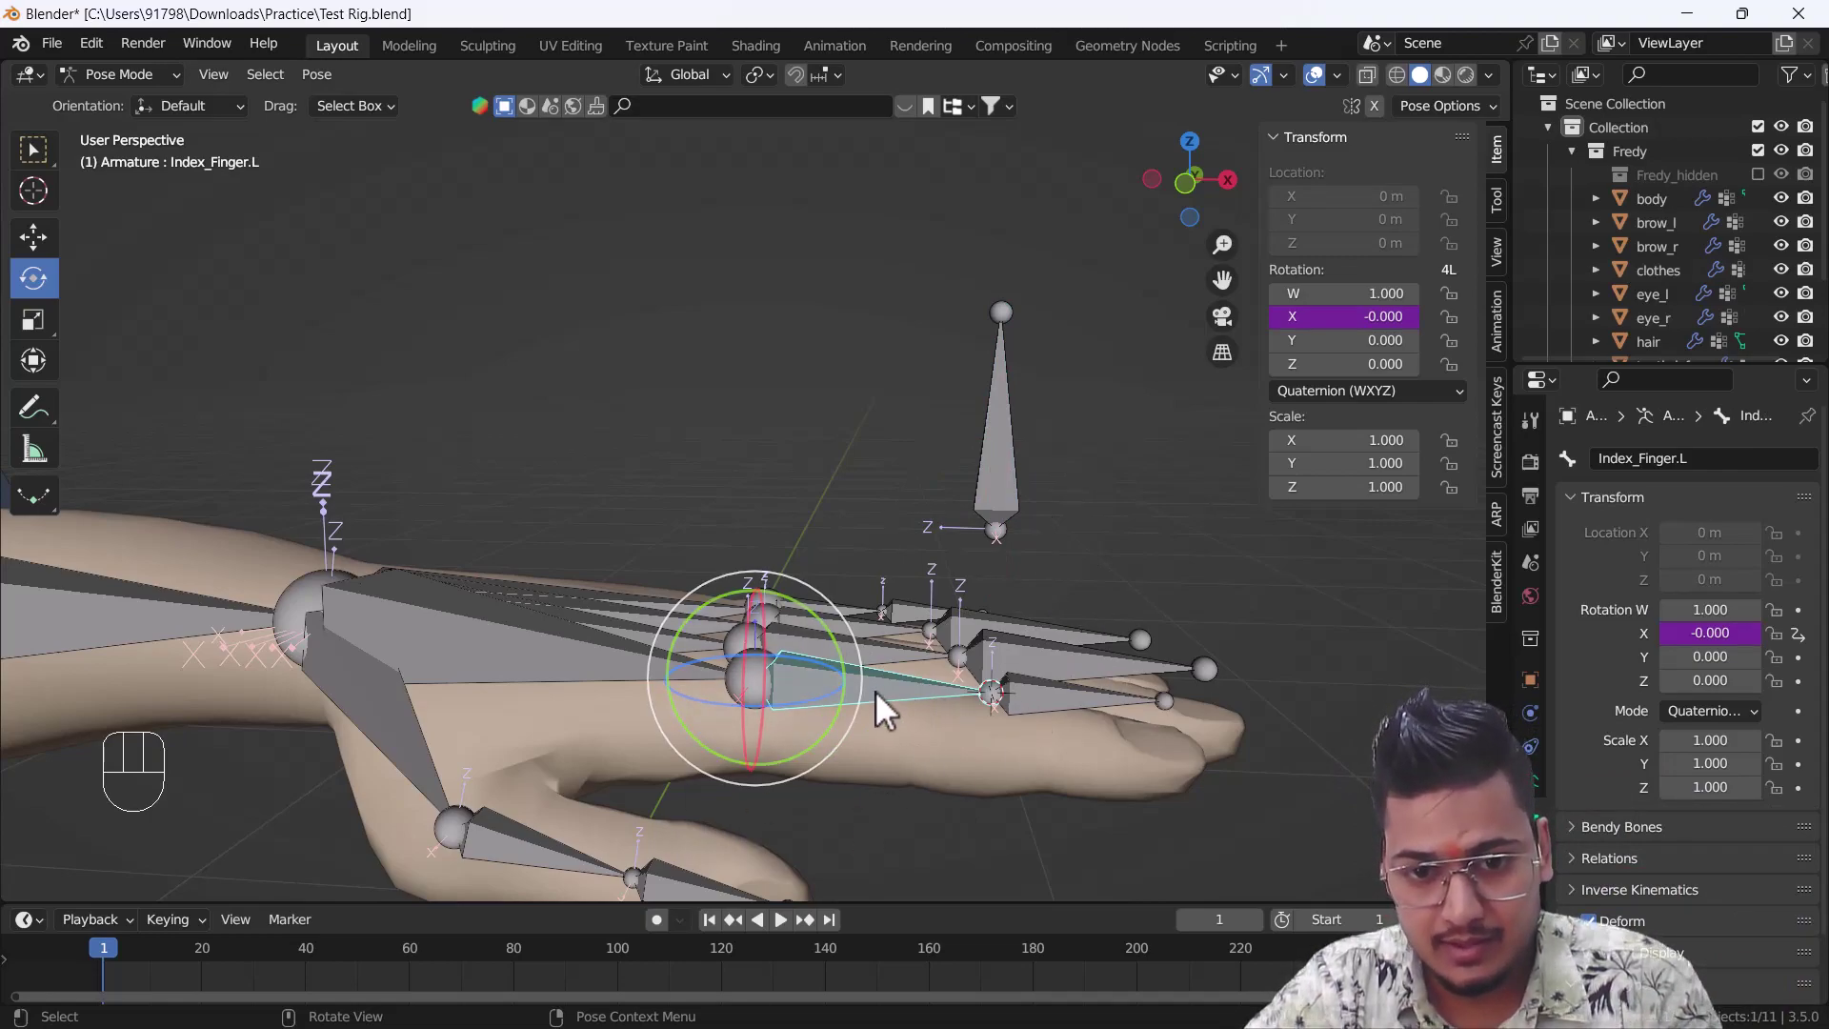
shift+click(1079, 690)
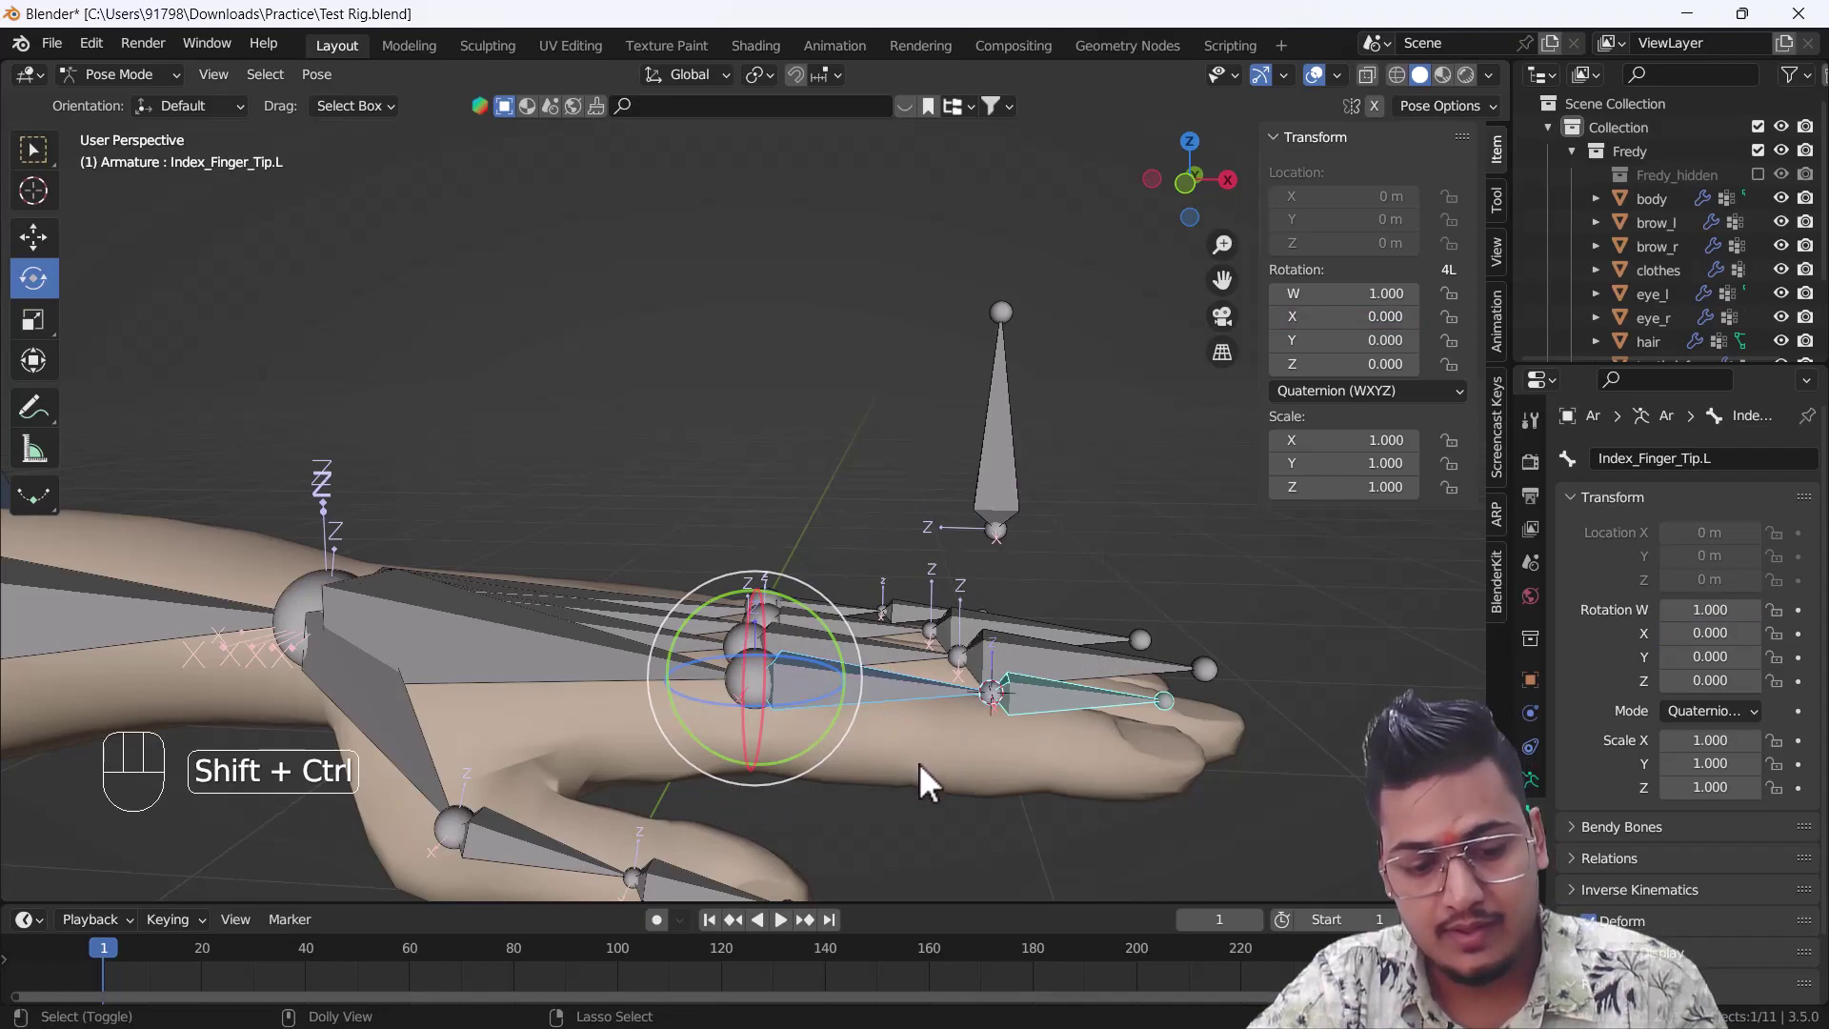
key(shift+ctrl+c)
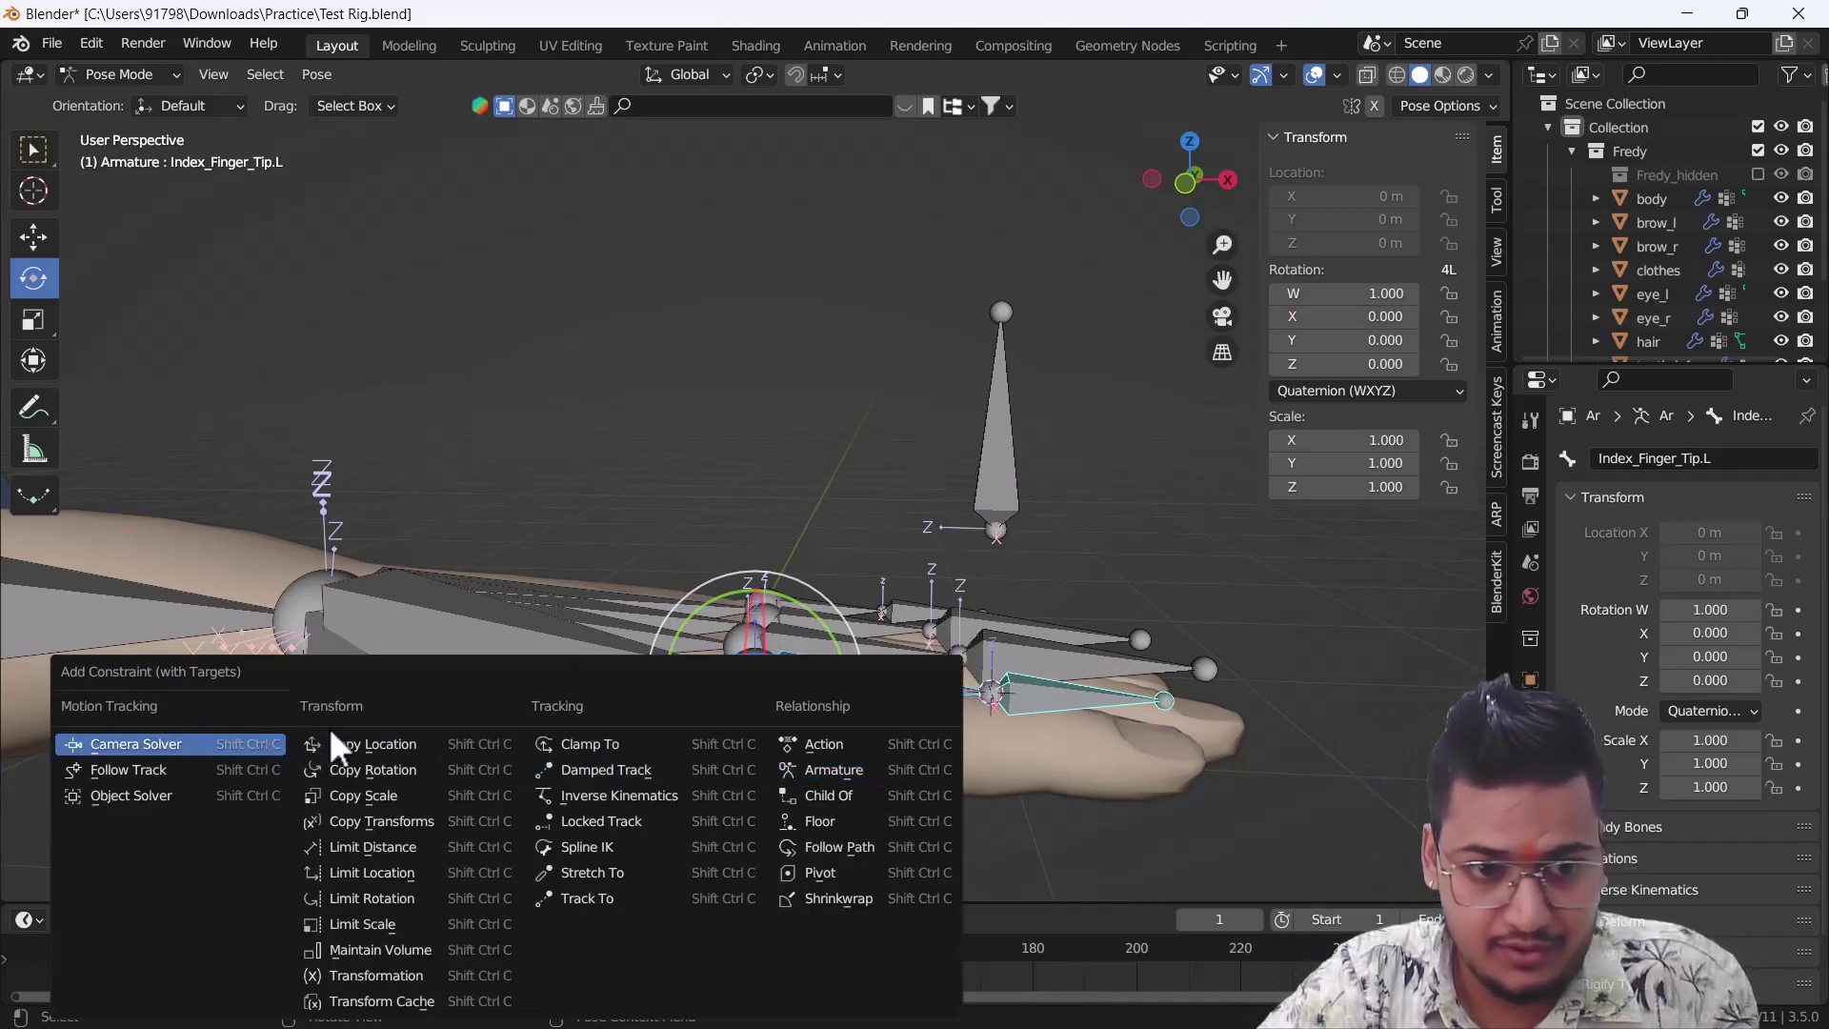
click(398, 768)
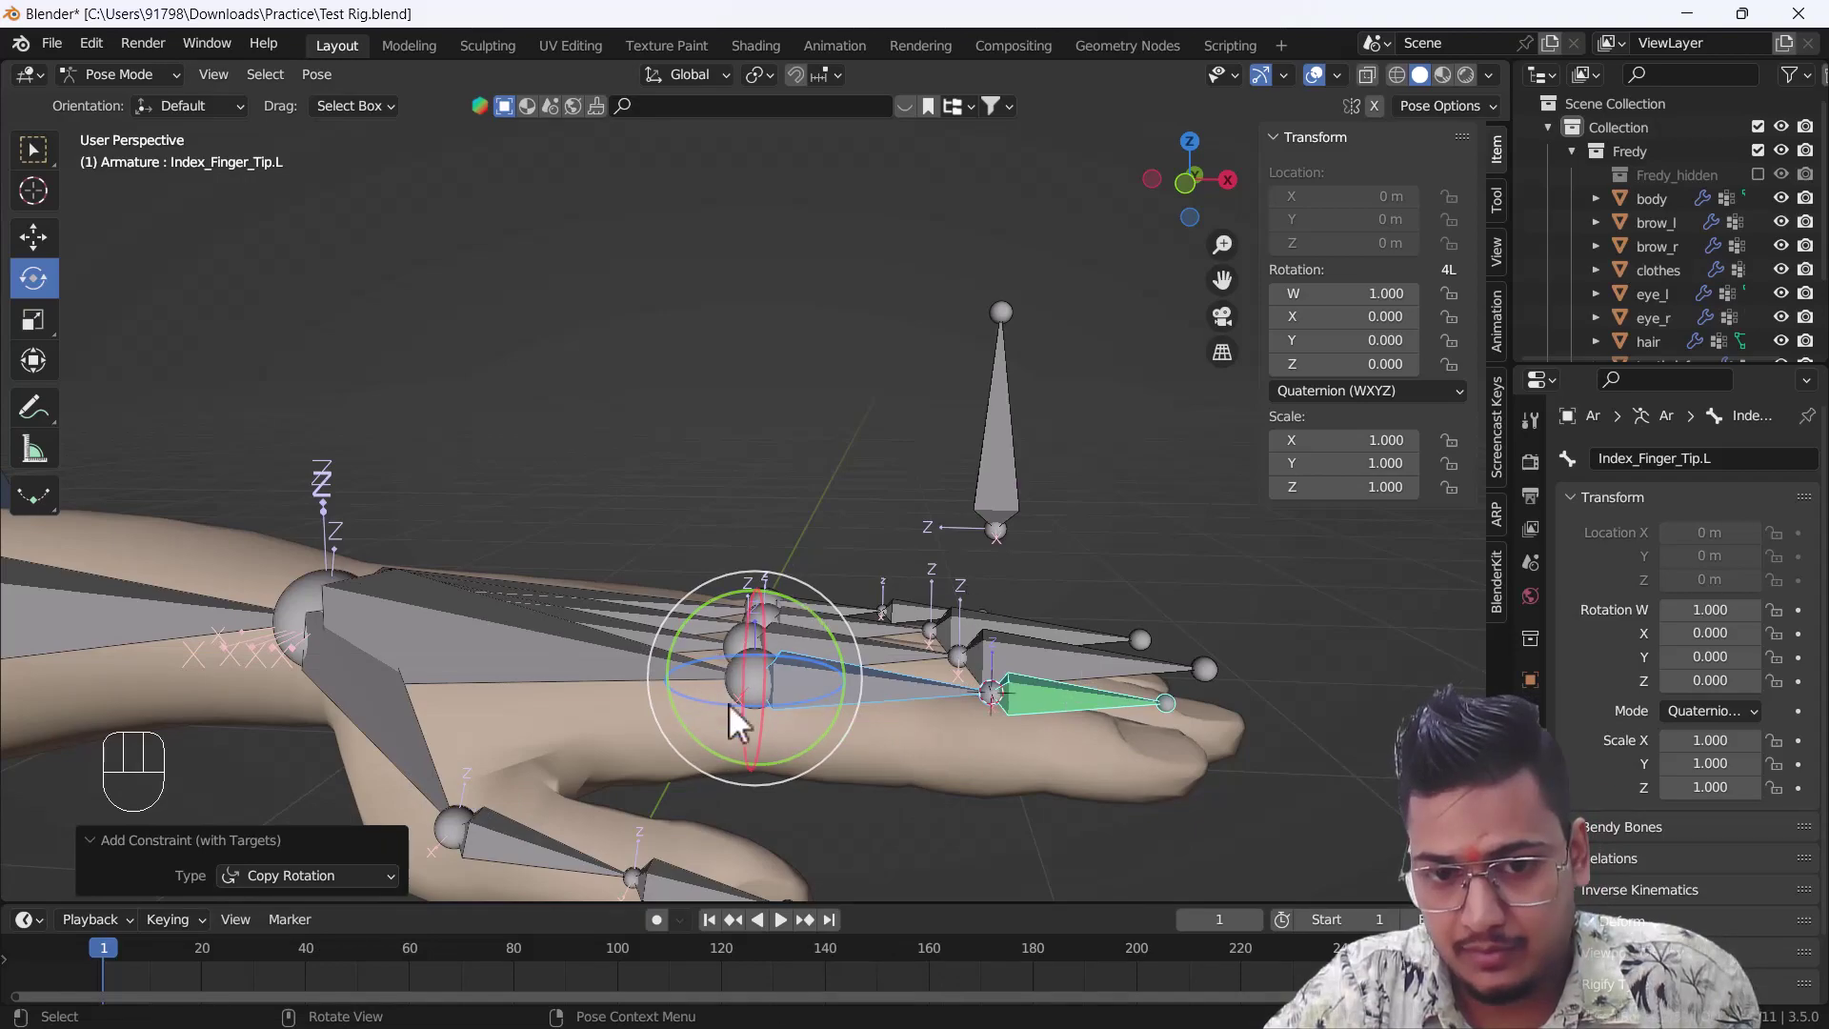
- Restrict the left index fingertip bone's Copy Rotation constraint to the X axis by disabling Y and Z
click(1088, 699)
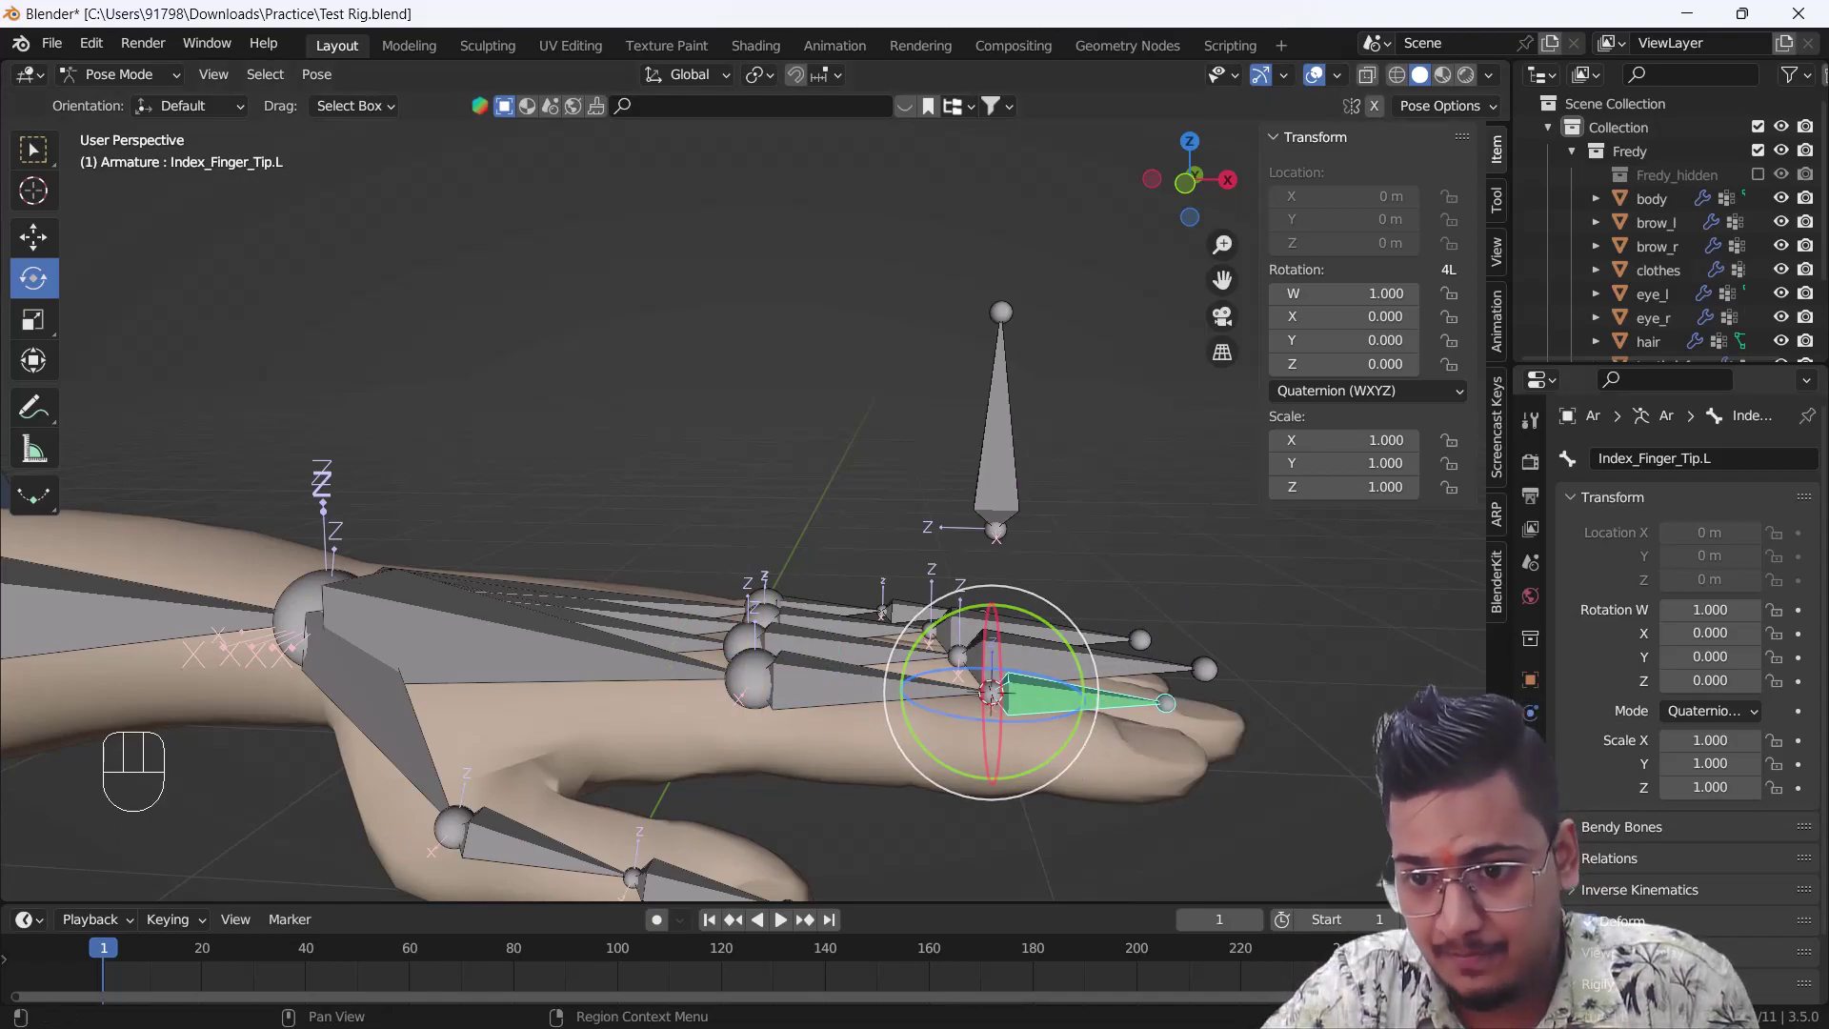
click(1530, 746)
click(1749, 624)
click(1707, 623)
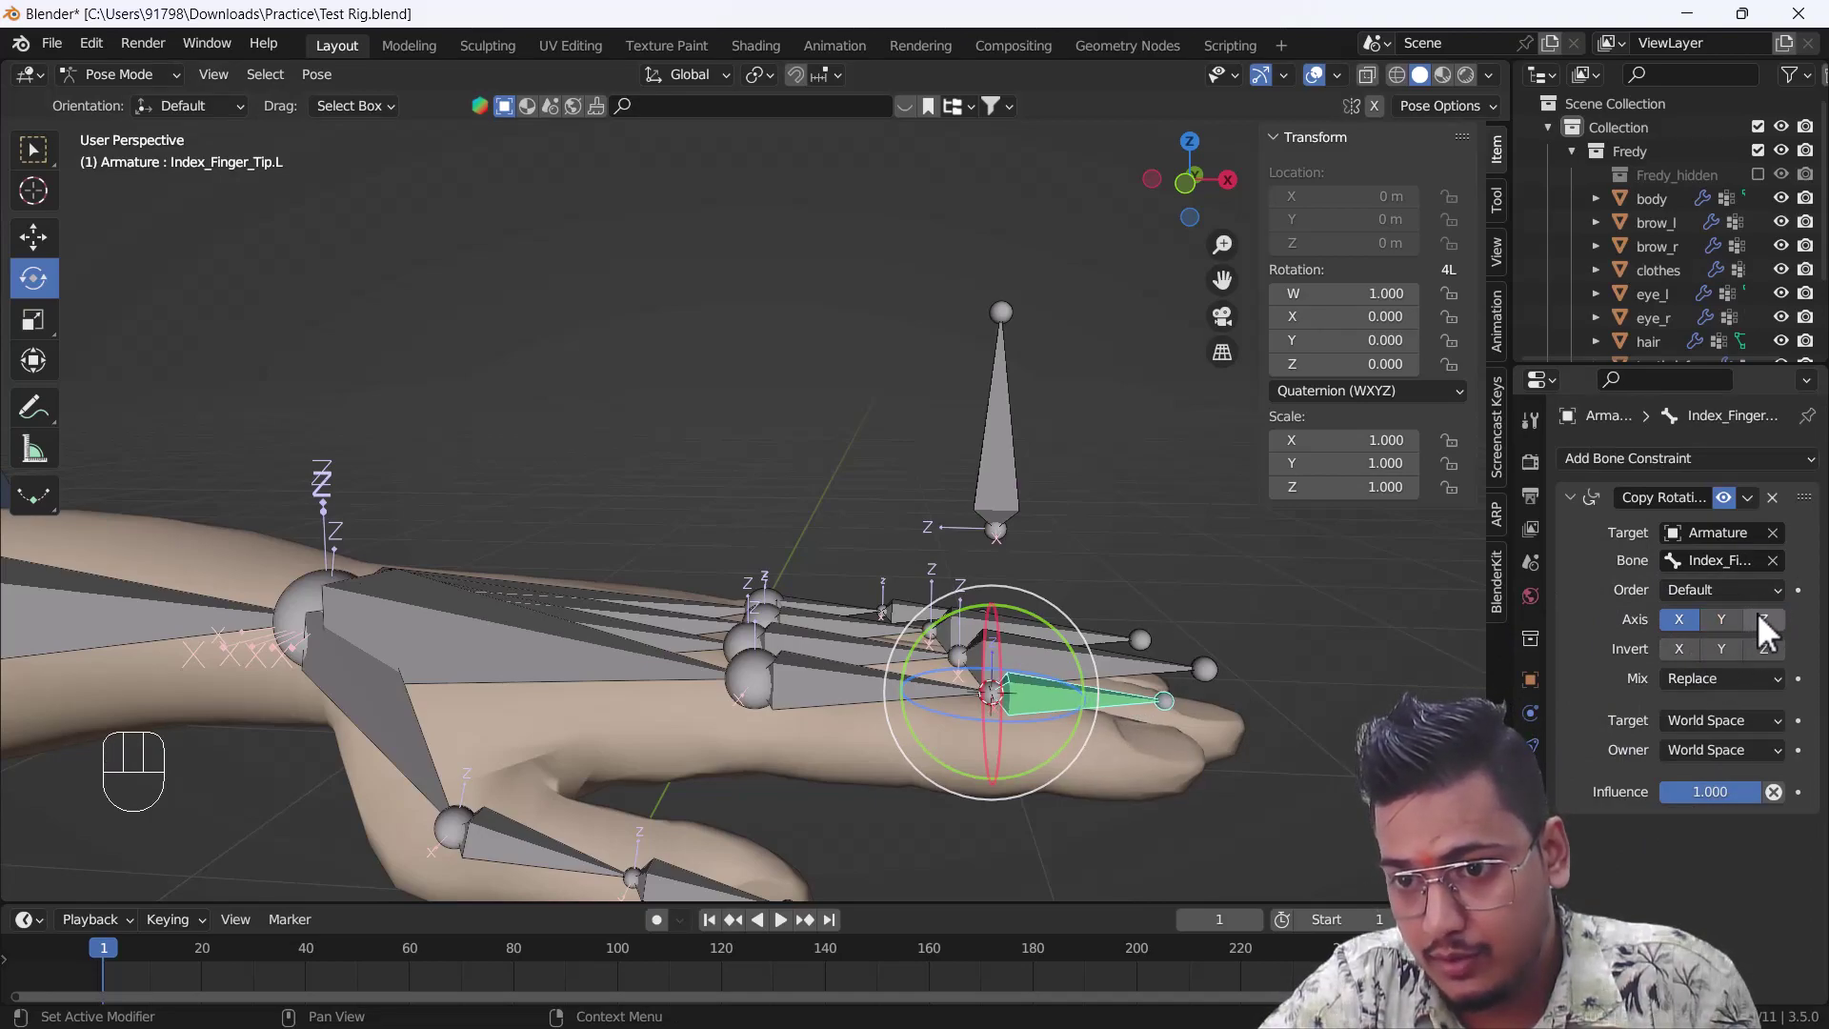
- Set both the target and owner spaces of the fingertip's Copy Rotation constraint to Local Space
click(1712, 719)
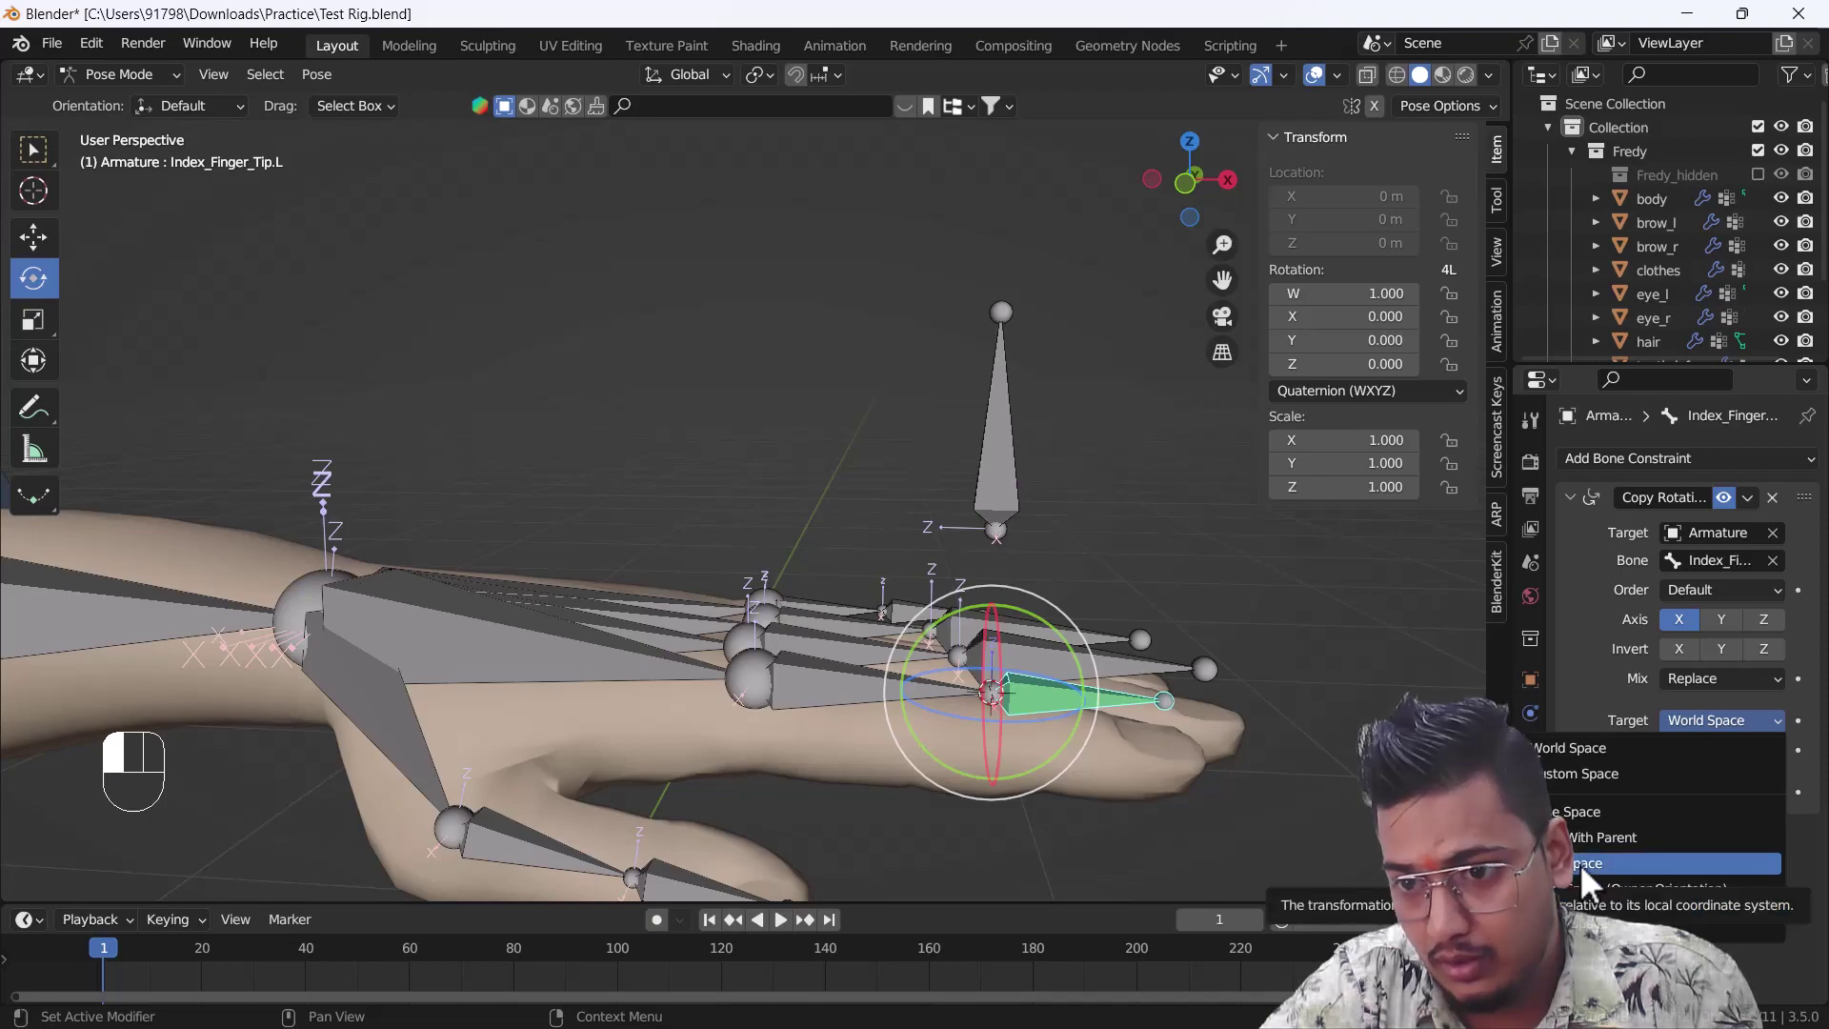
click(1583, 864)
click(1714, 750)
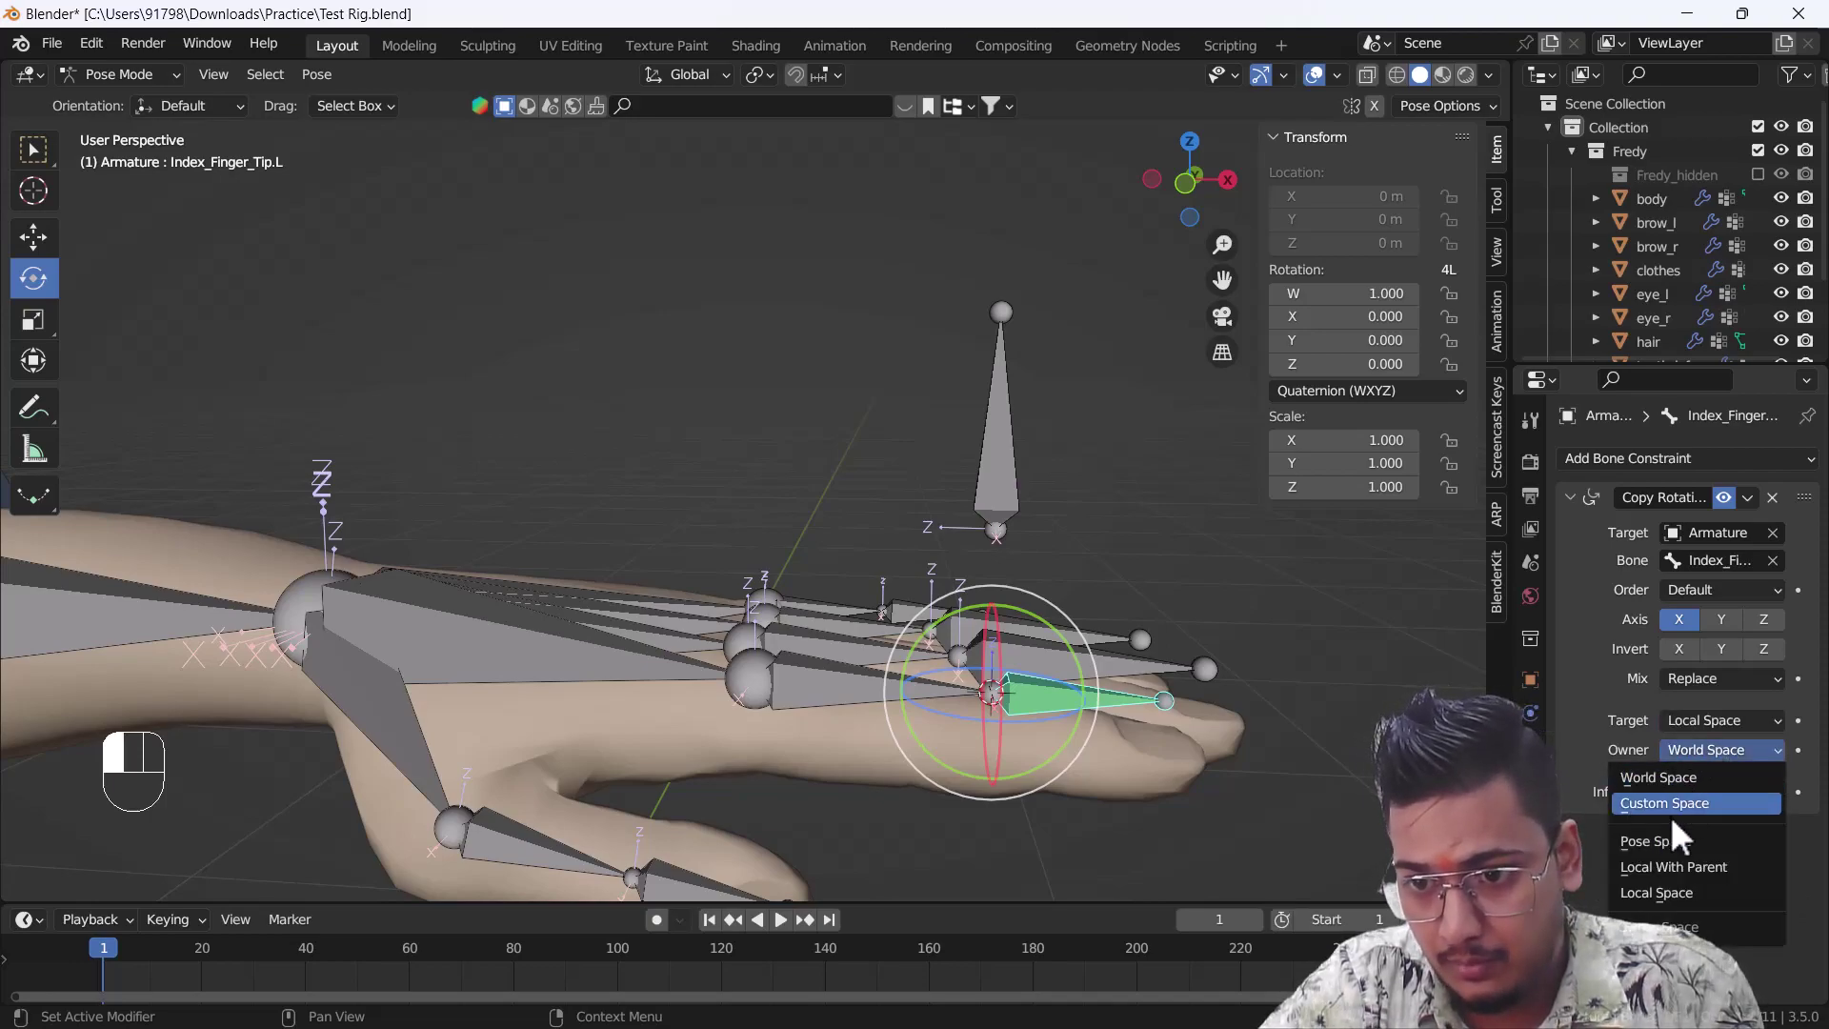
click(1652, 892)
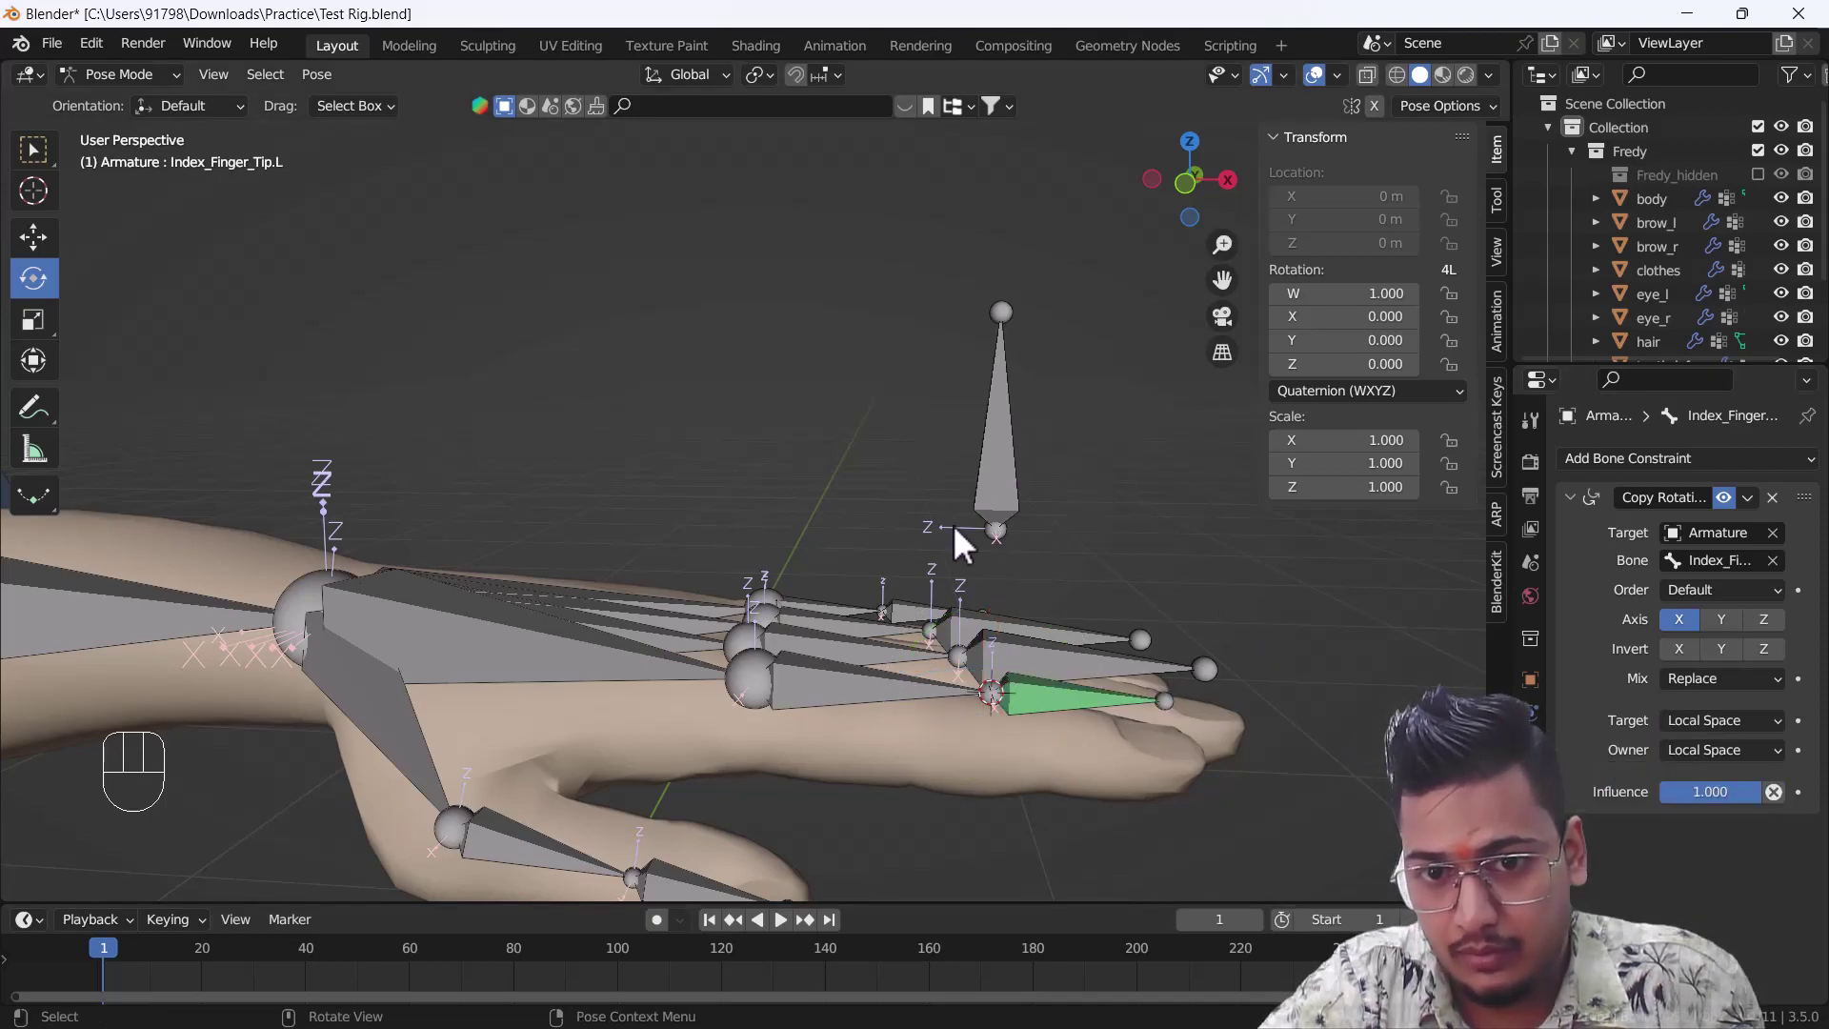
- Test the finger bend by moving the index finger controller bone down along global Z, and cancel the move
click(998, 479)
scroll(926, 554, down, 2)
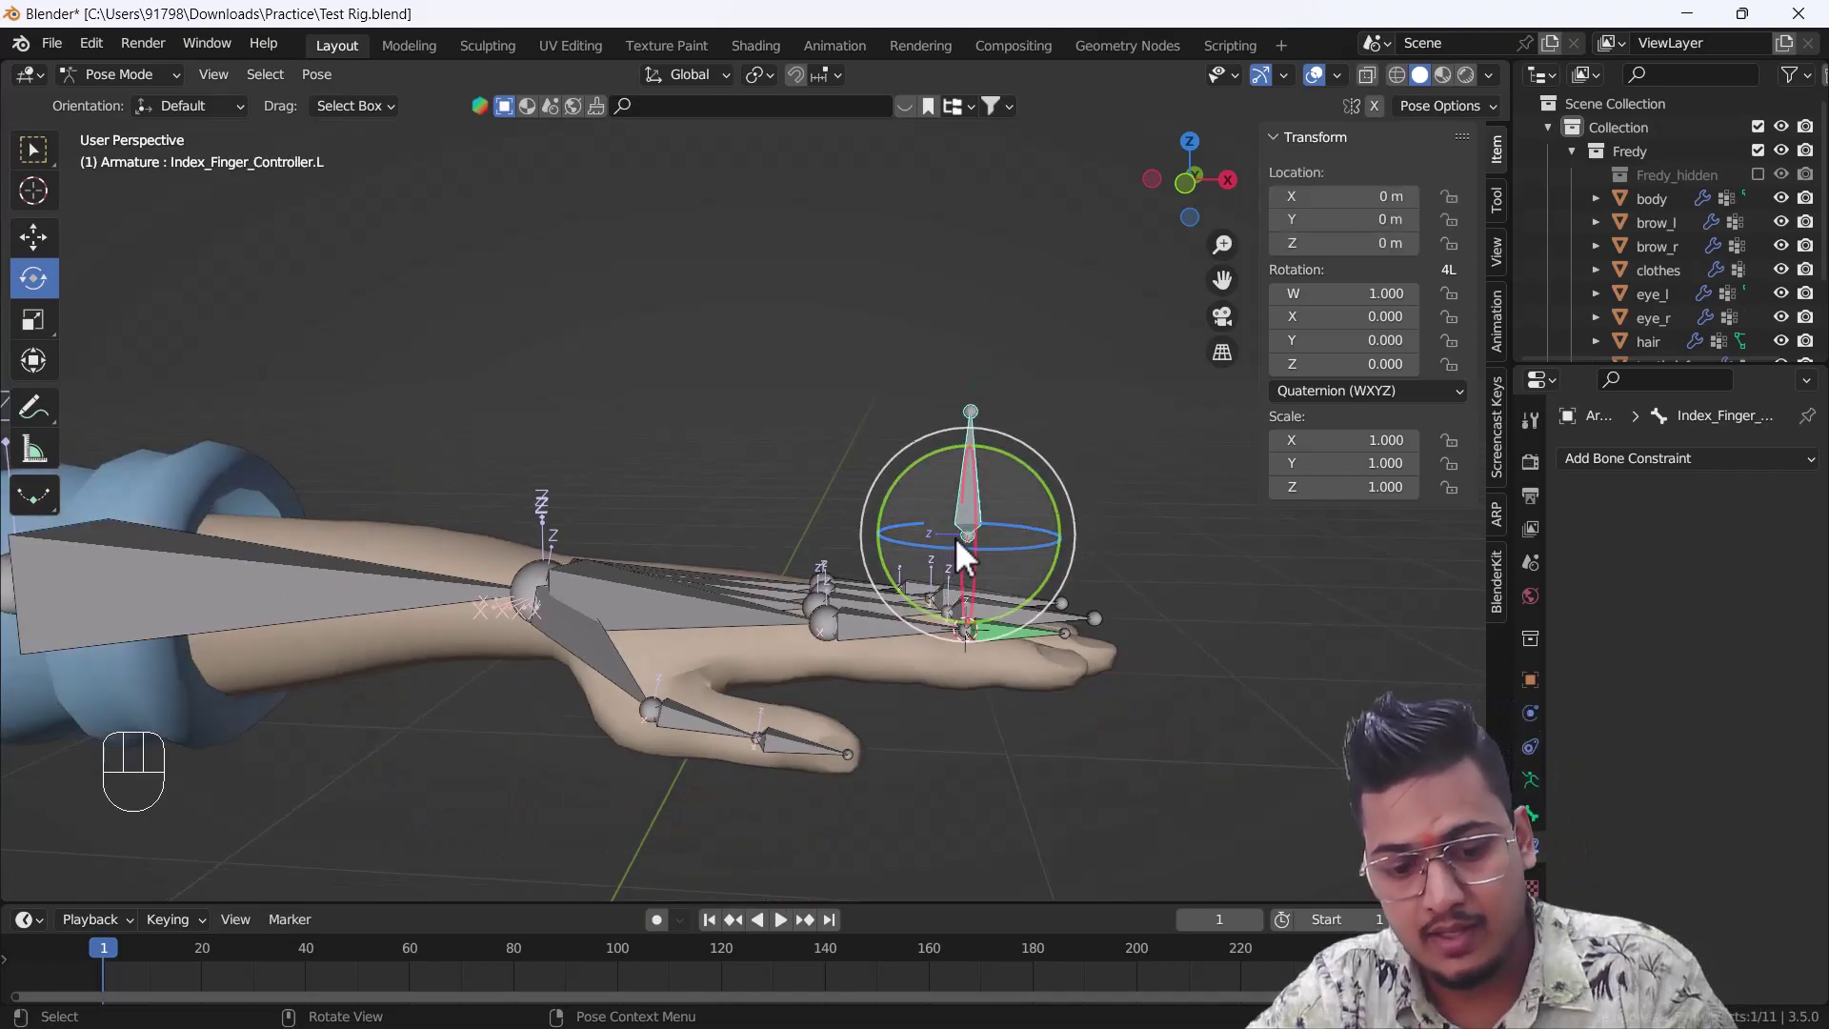
key(g)
key(z)
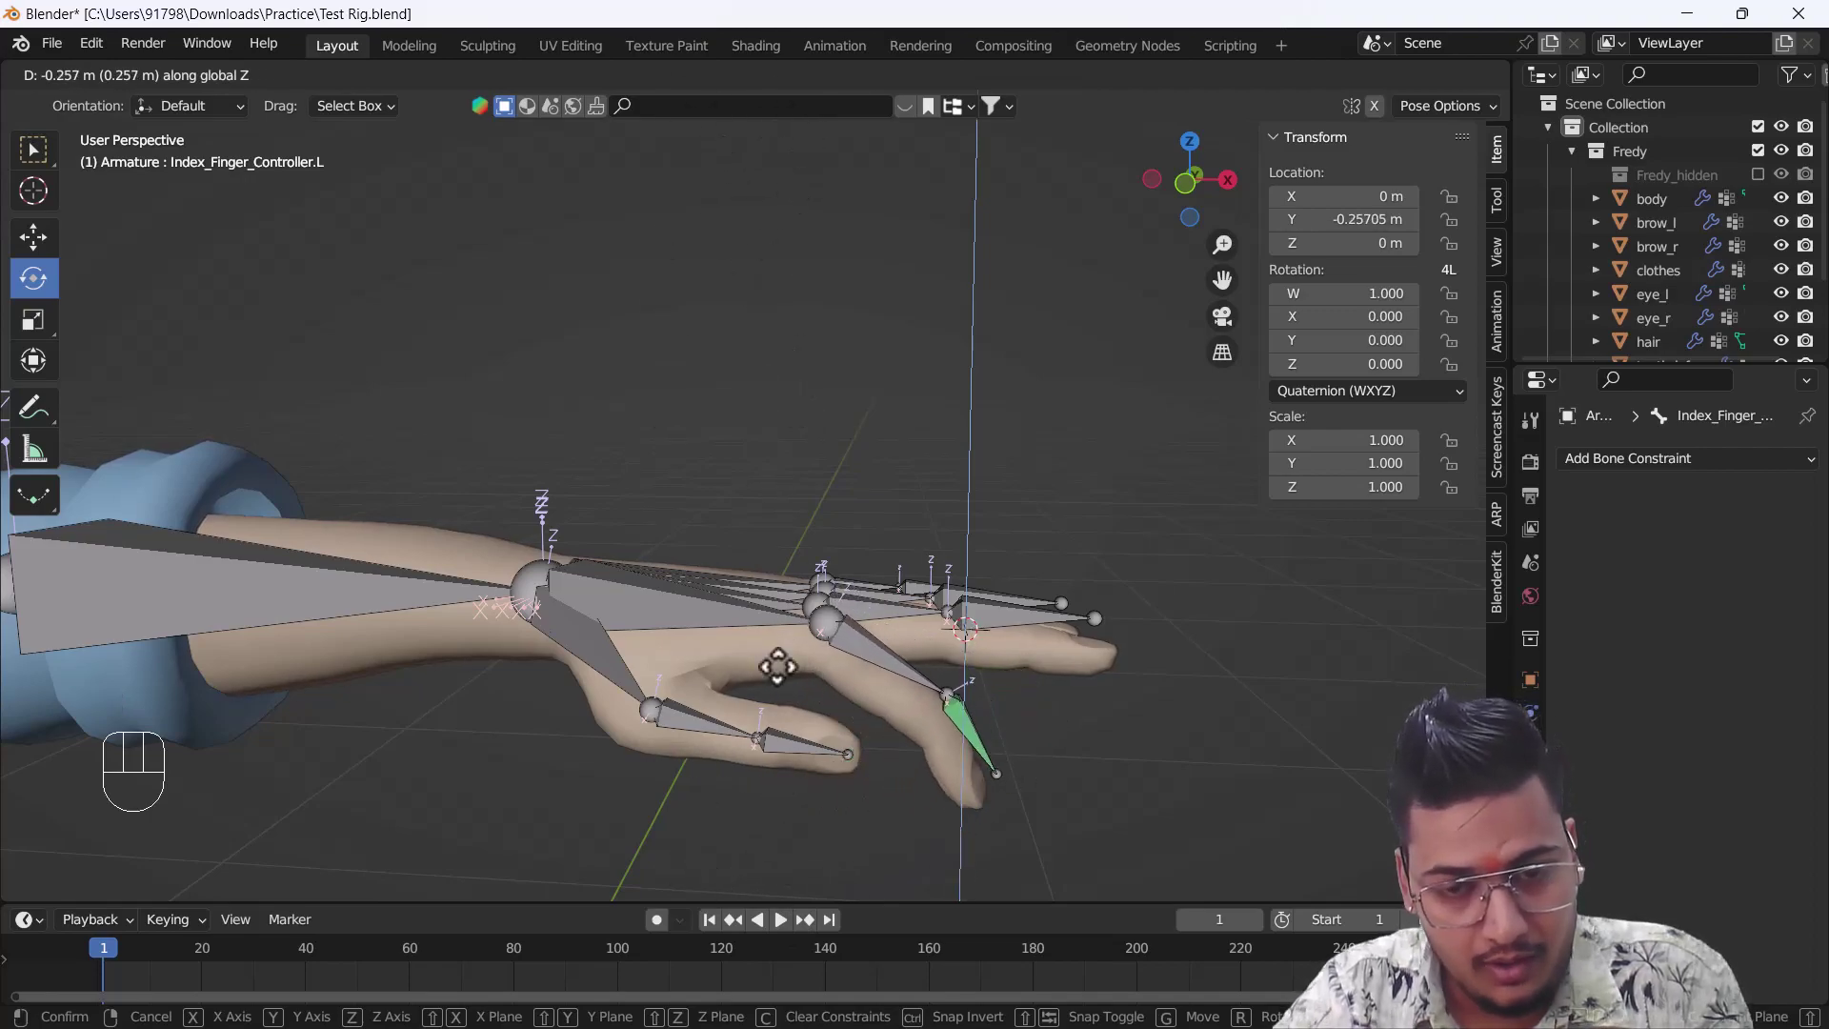
right_click(814, 535)
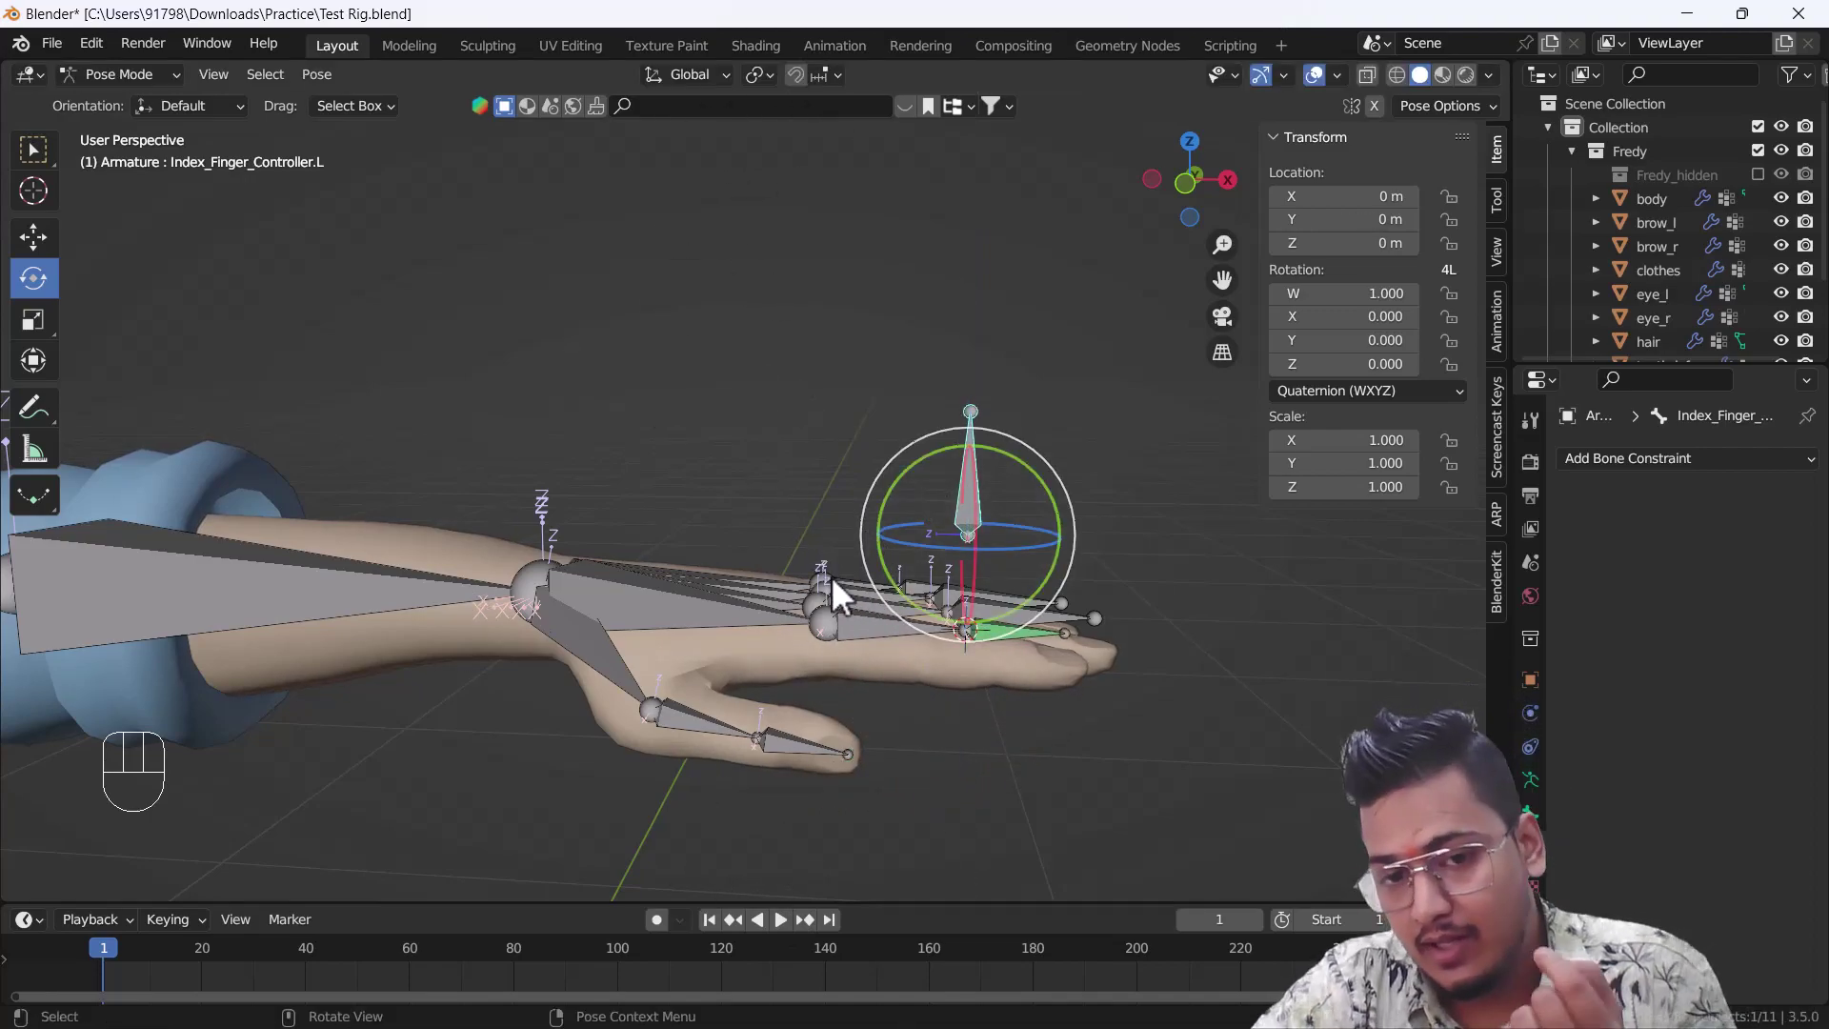
- Check the index finger and fingertip bones in turn, retest the bend by lowering the controller along Z, and cancel the move
click(865, 626)
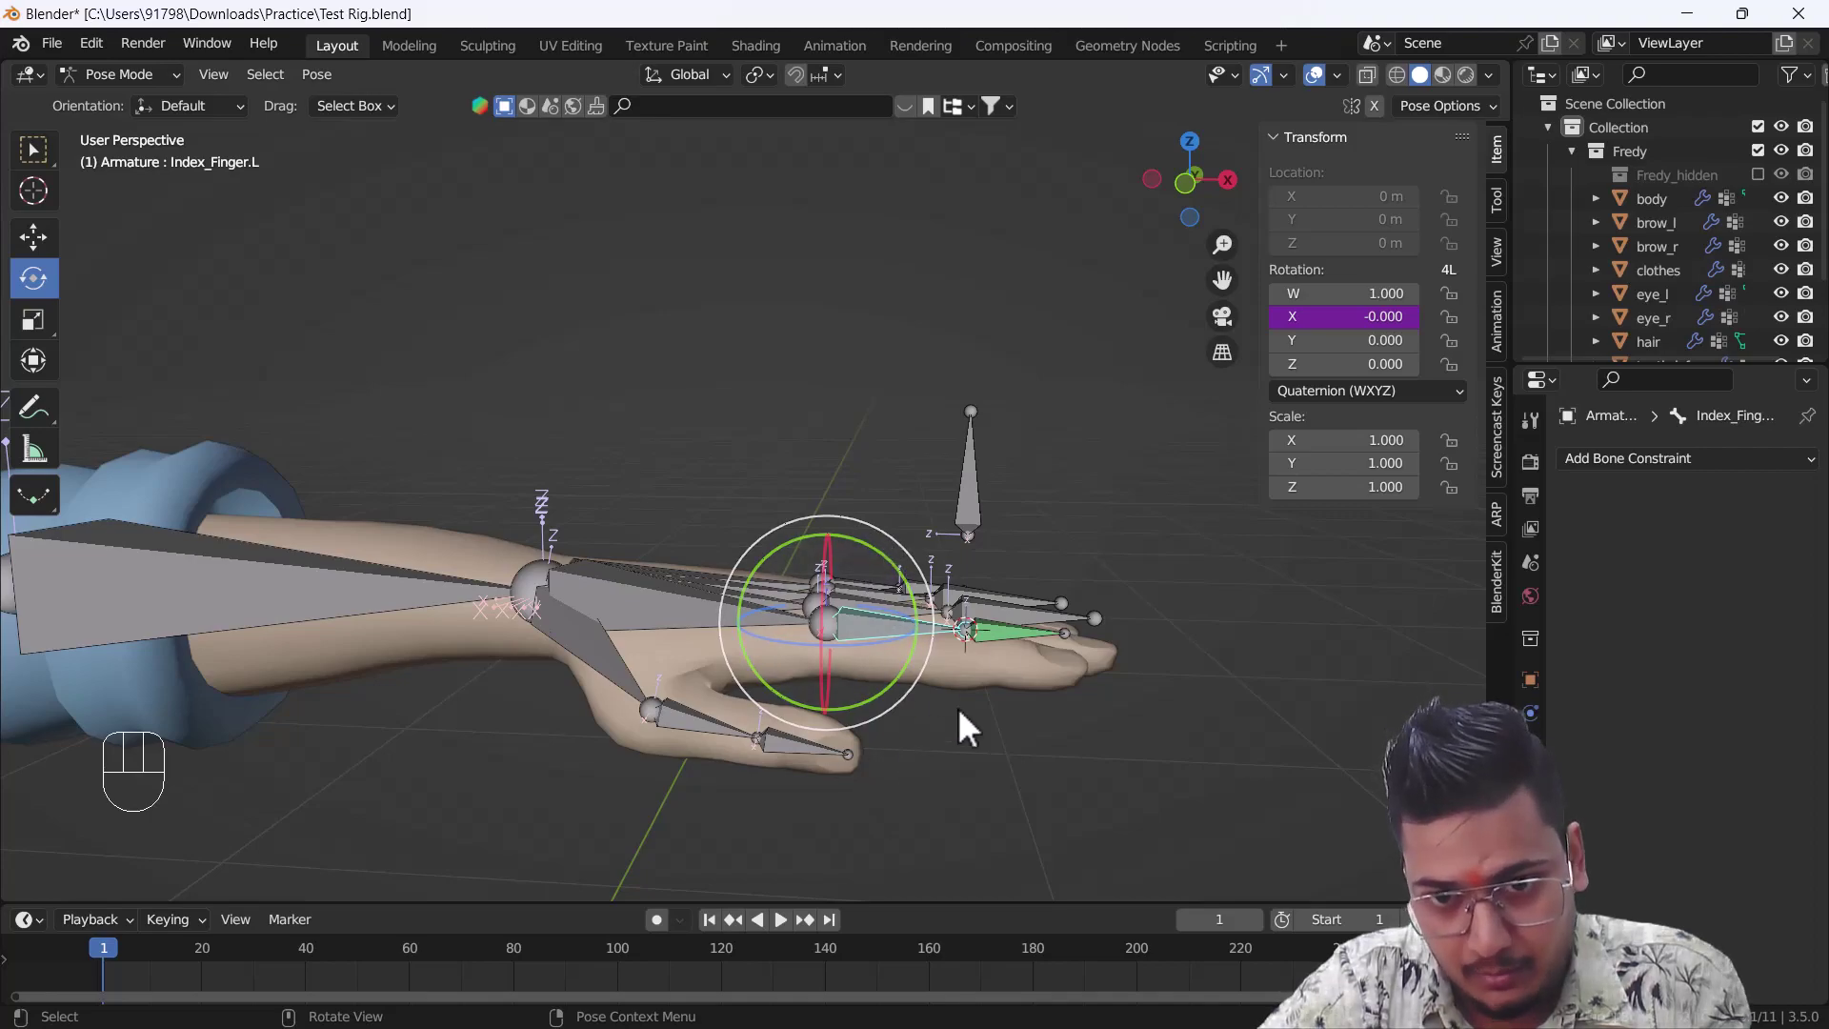
click(1013, 633)
click(966, 469)
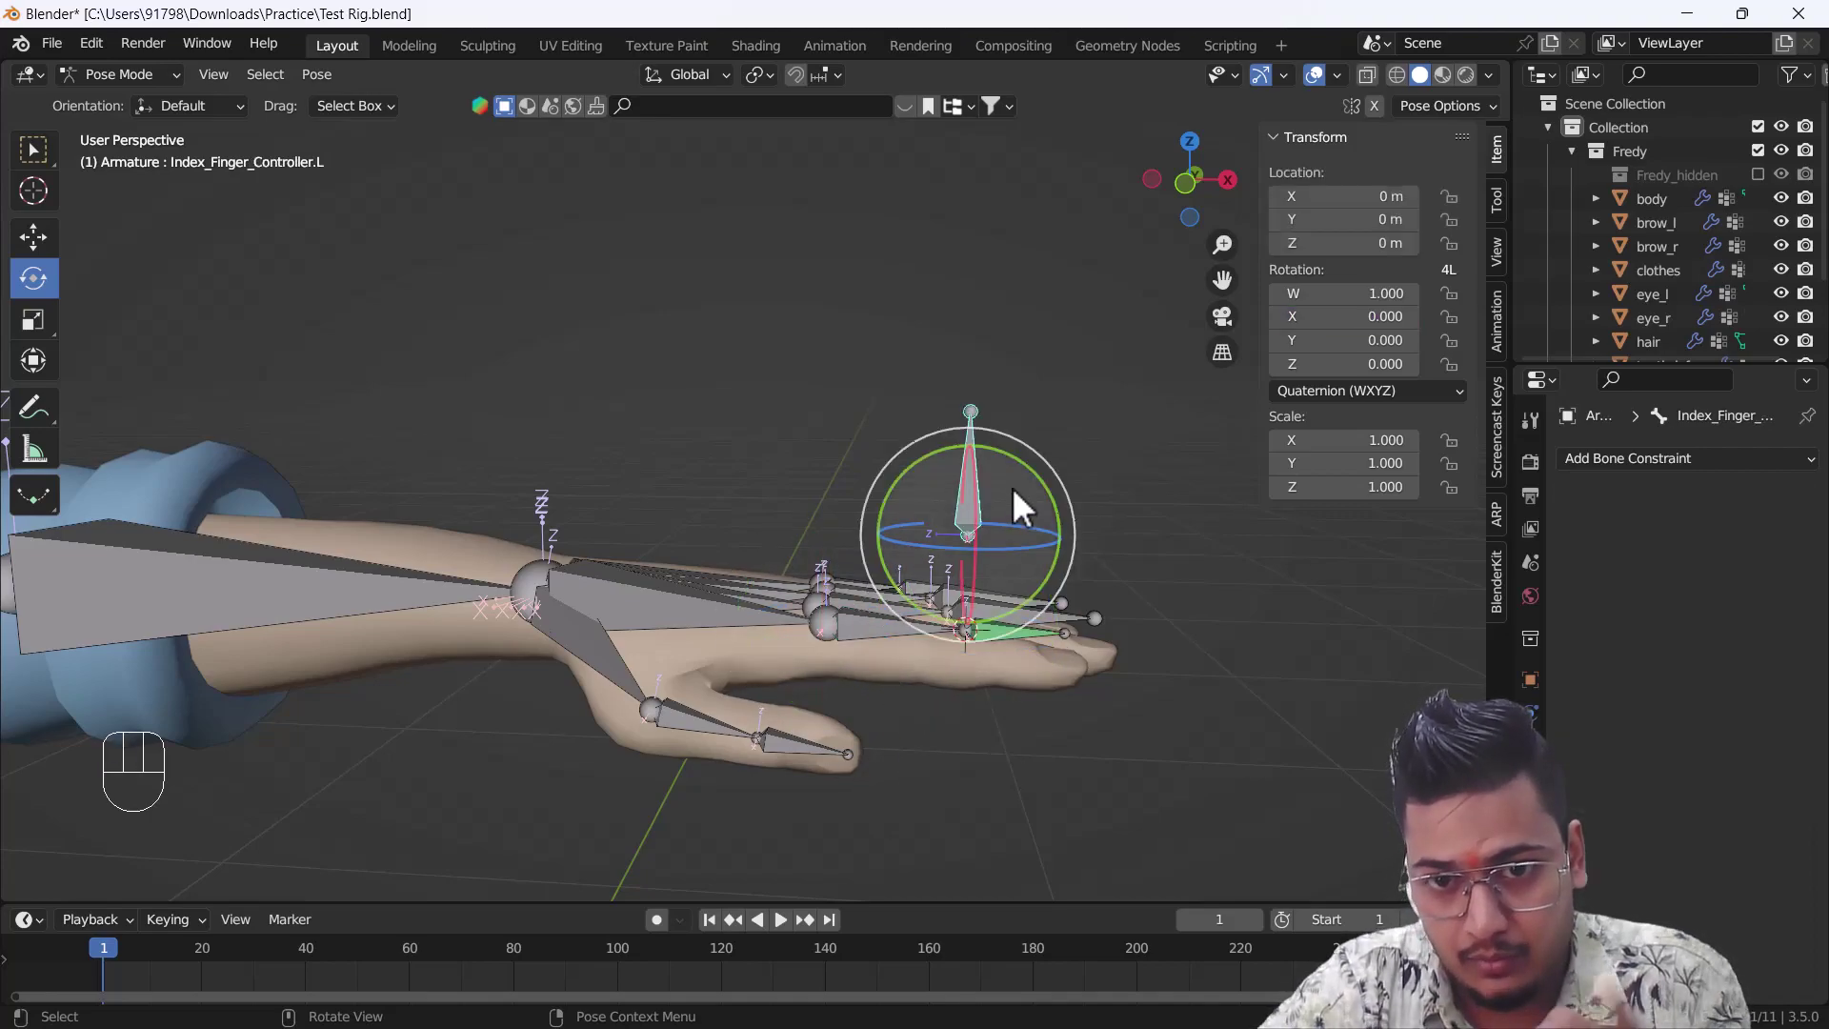
key(g)
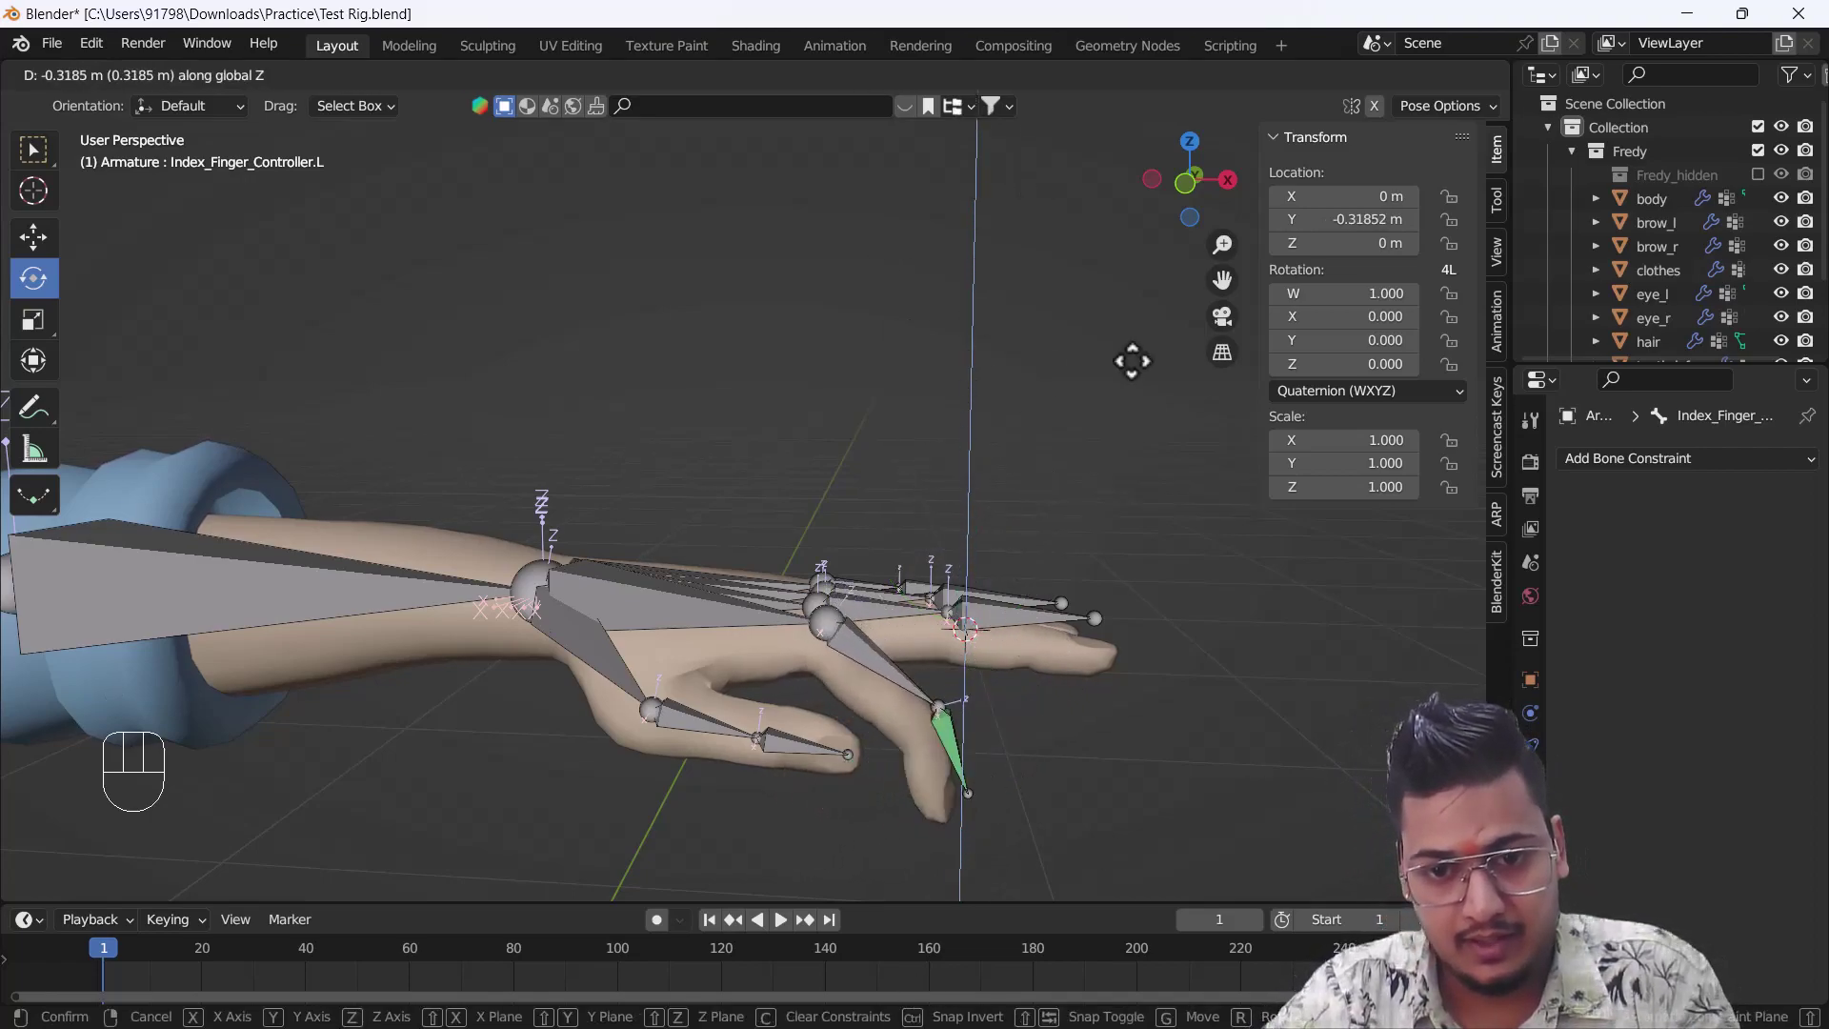
right_click(956, 381)
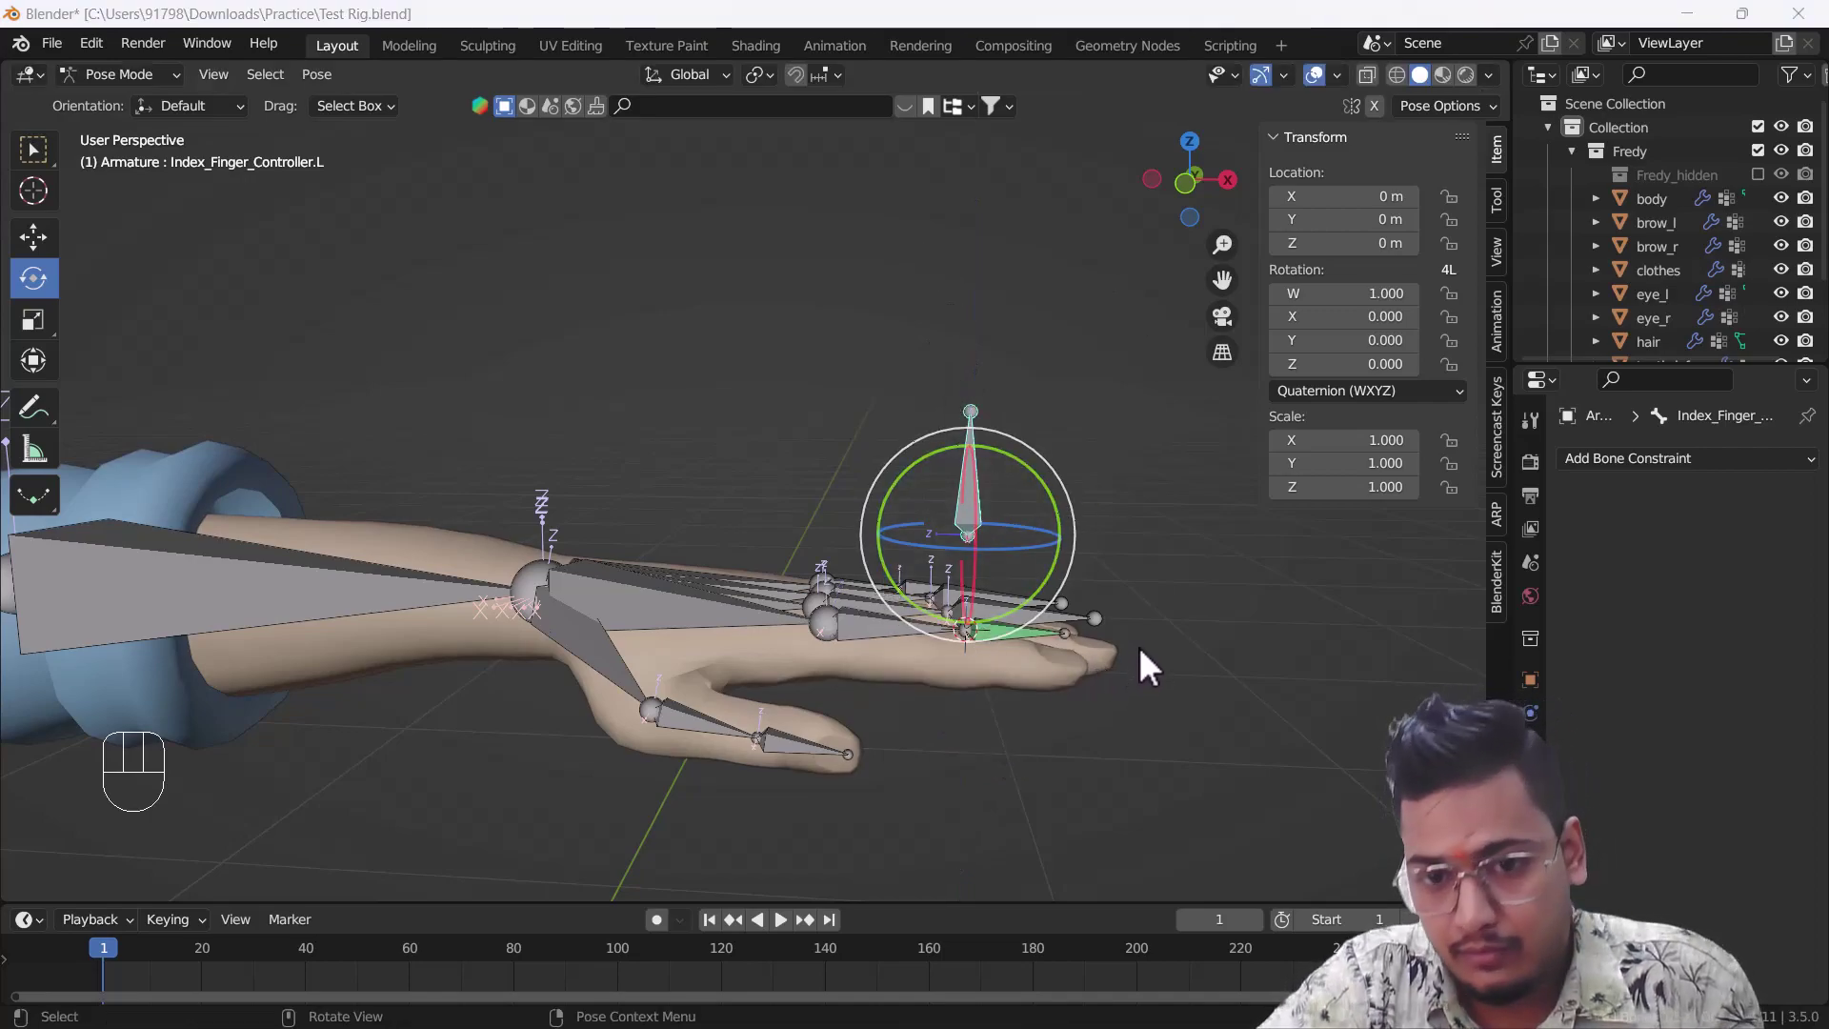
- Test how far the index finger bends back by raising the controller bone along global Z, and cancel the move
middle_drag(1013, 579, 970, 682)
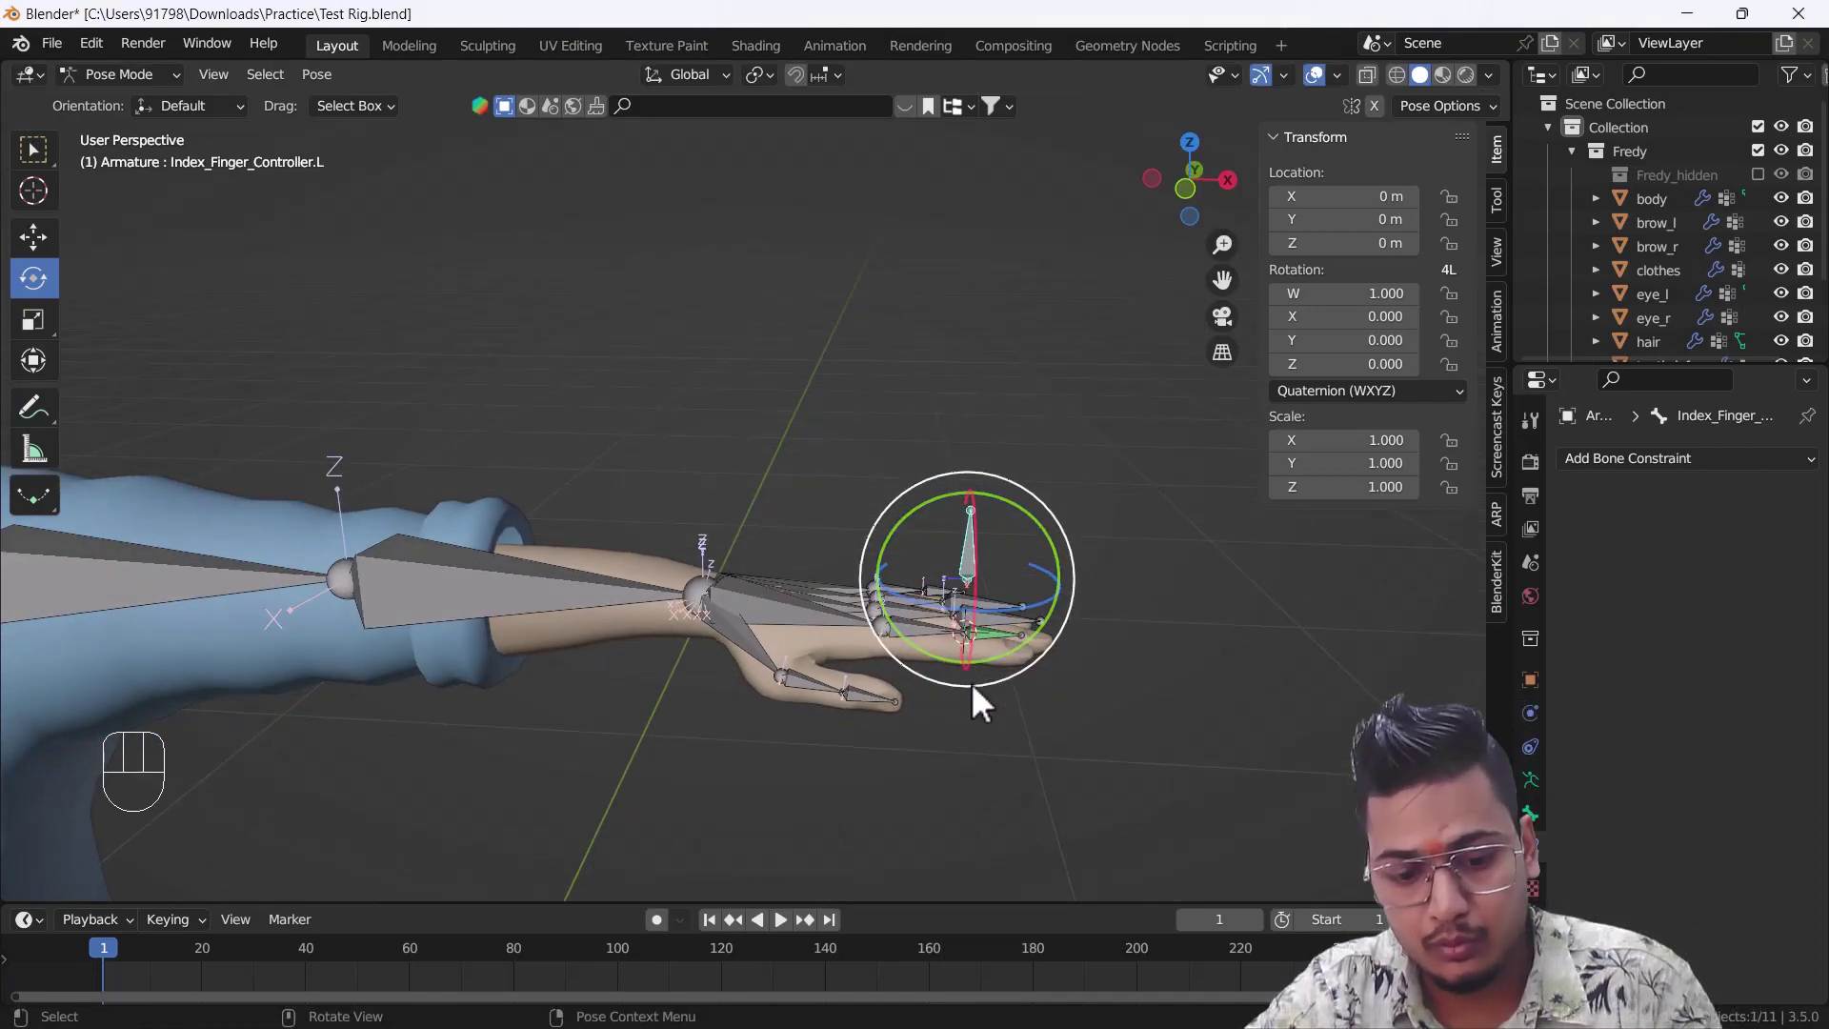
key(g)
key(z)
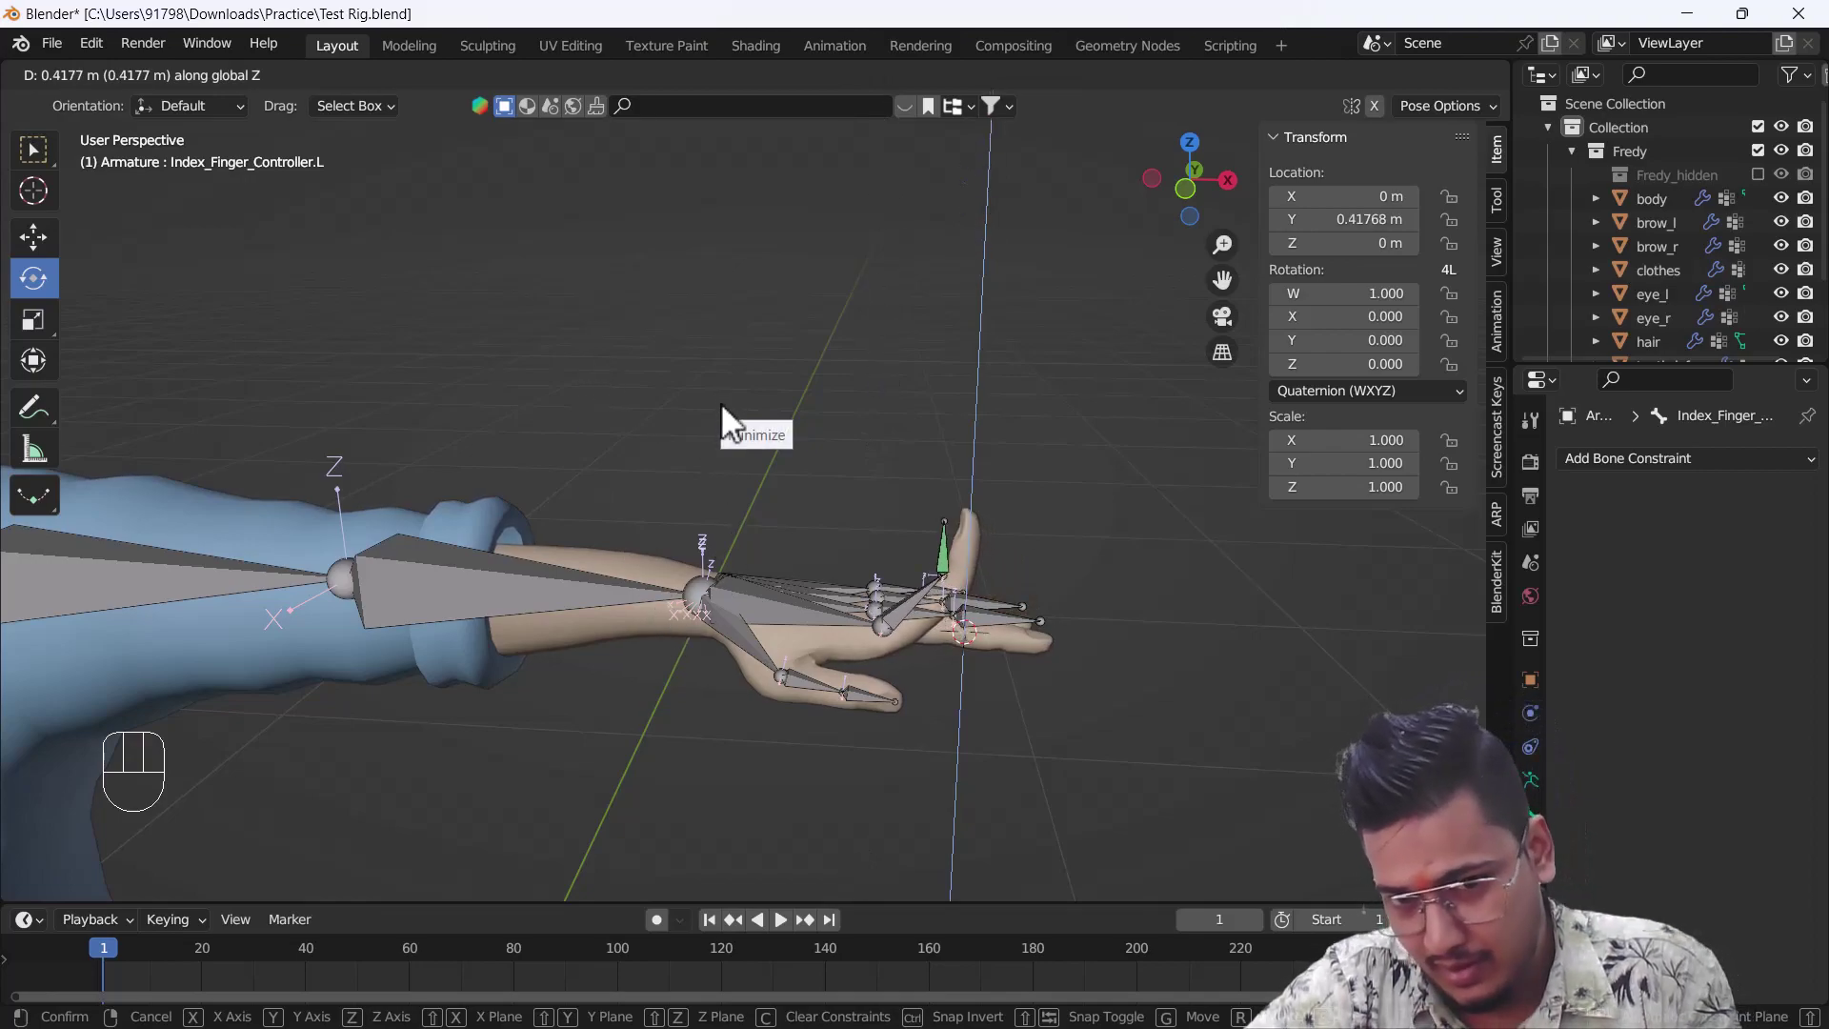
right_click(955, 678)
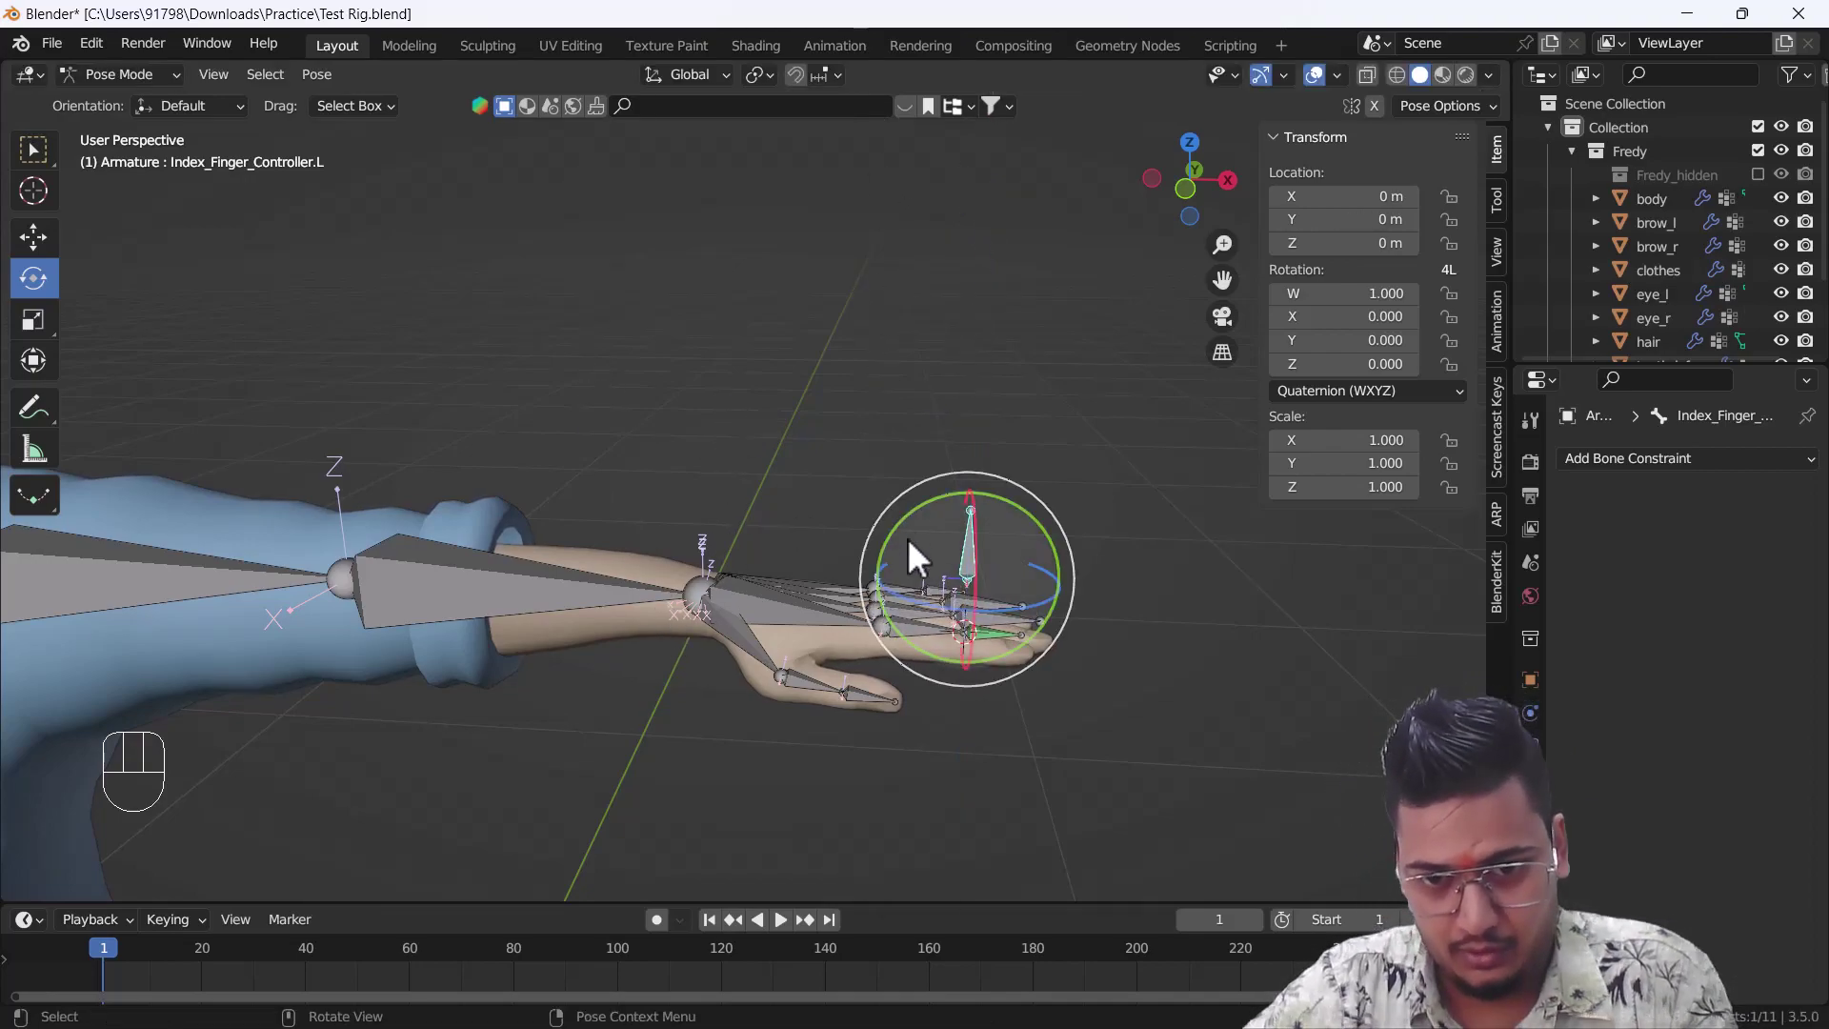
- Add a Limit Location constraint to the left index finger controller bone and widen the properties area to read its settings
scroll(863, 654, up, 4)
shift+middle_drag(1008, 648, 880, 586)
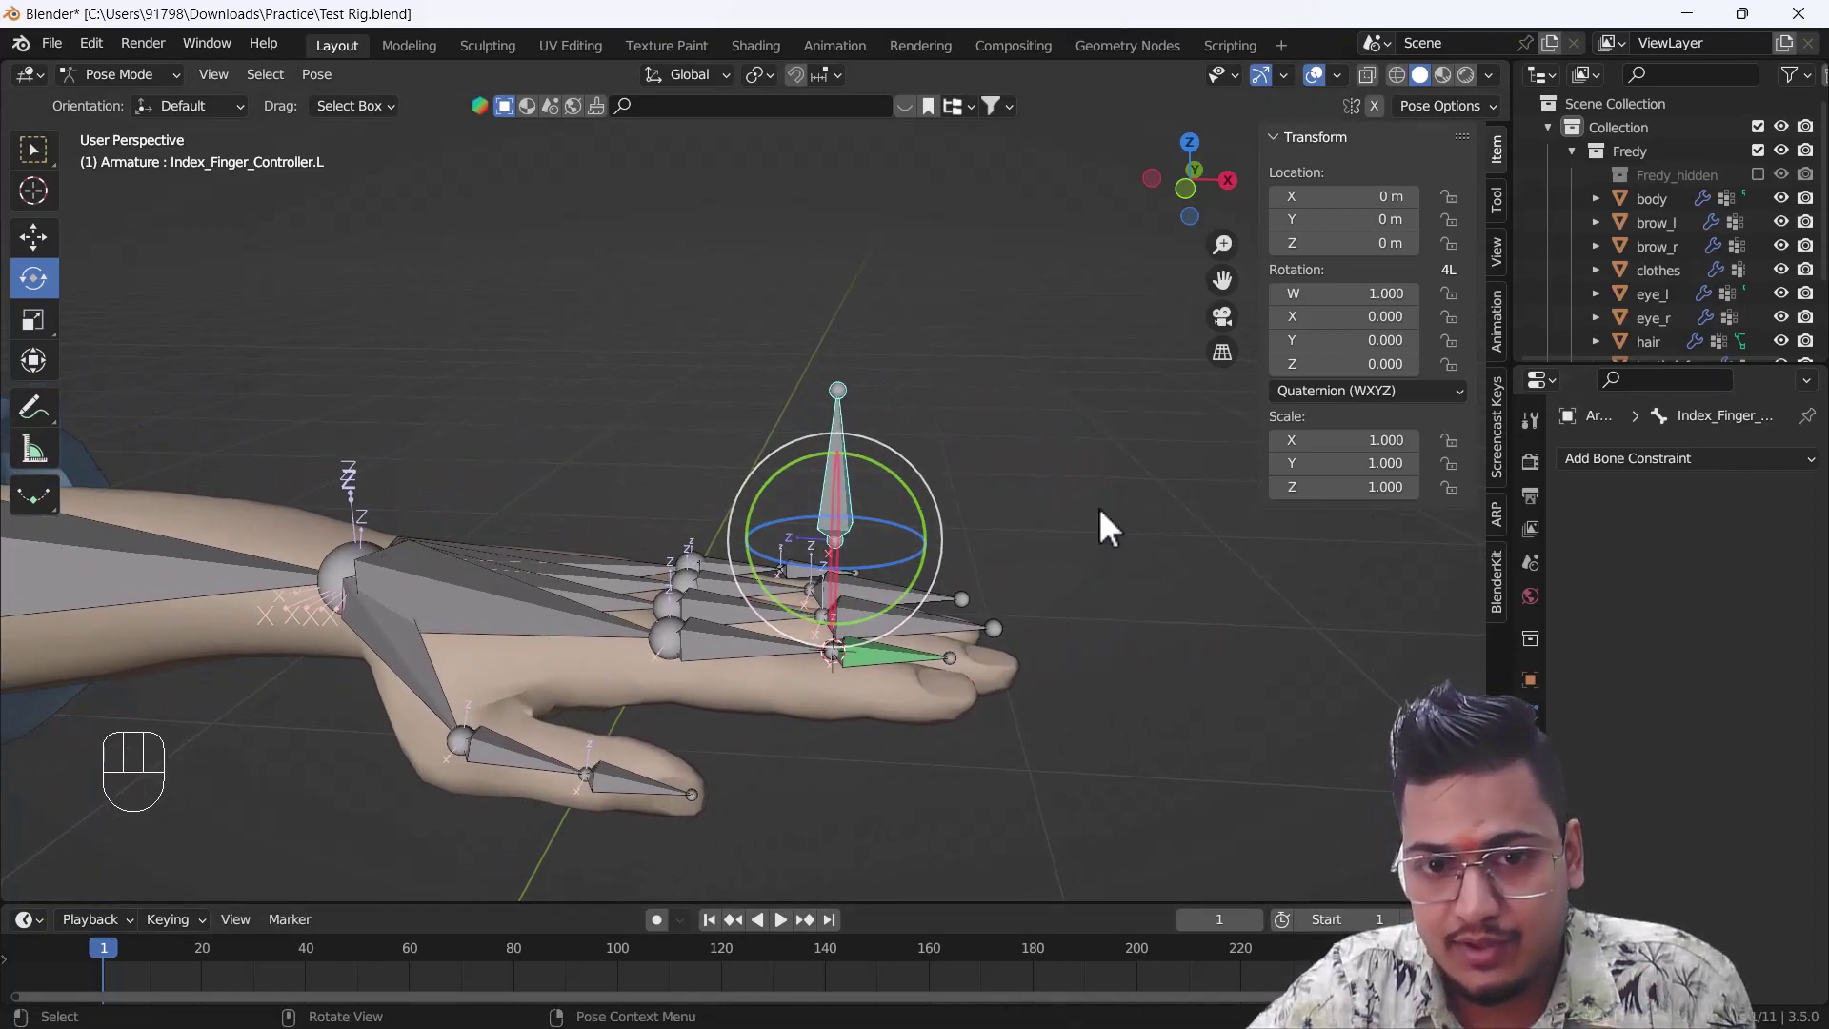
click(1714, 458)
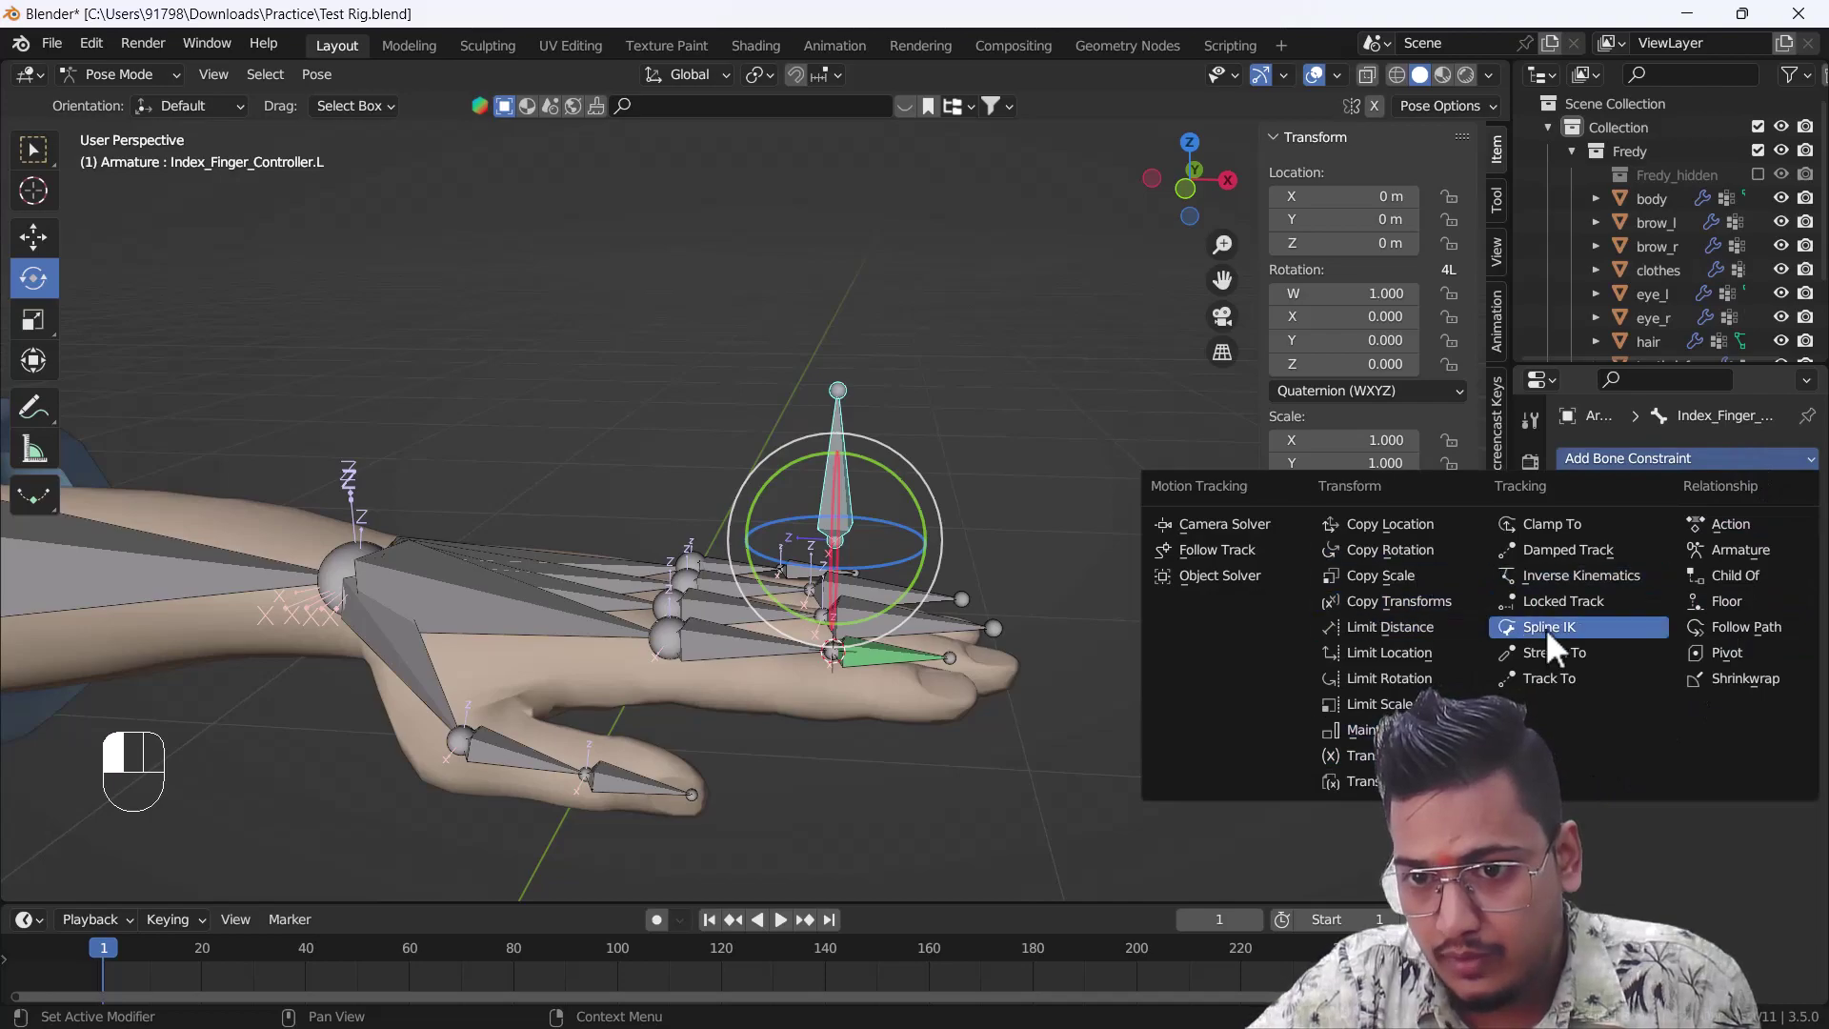
click(1409, 650)
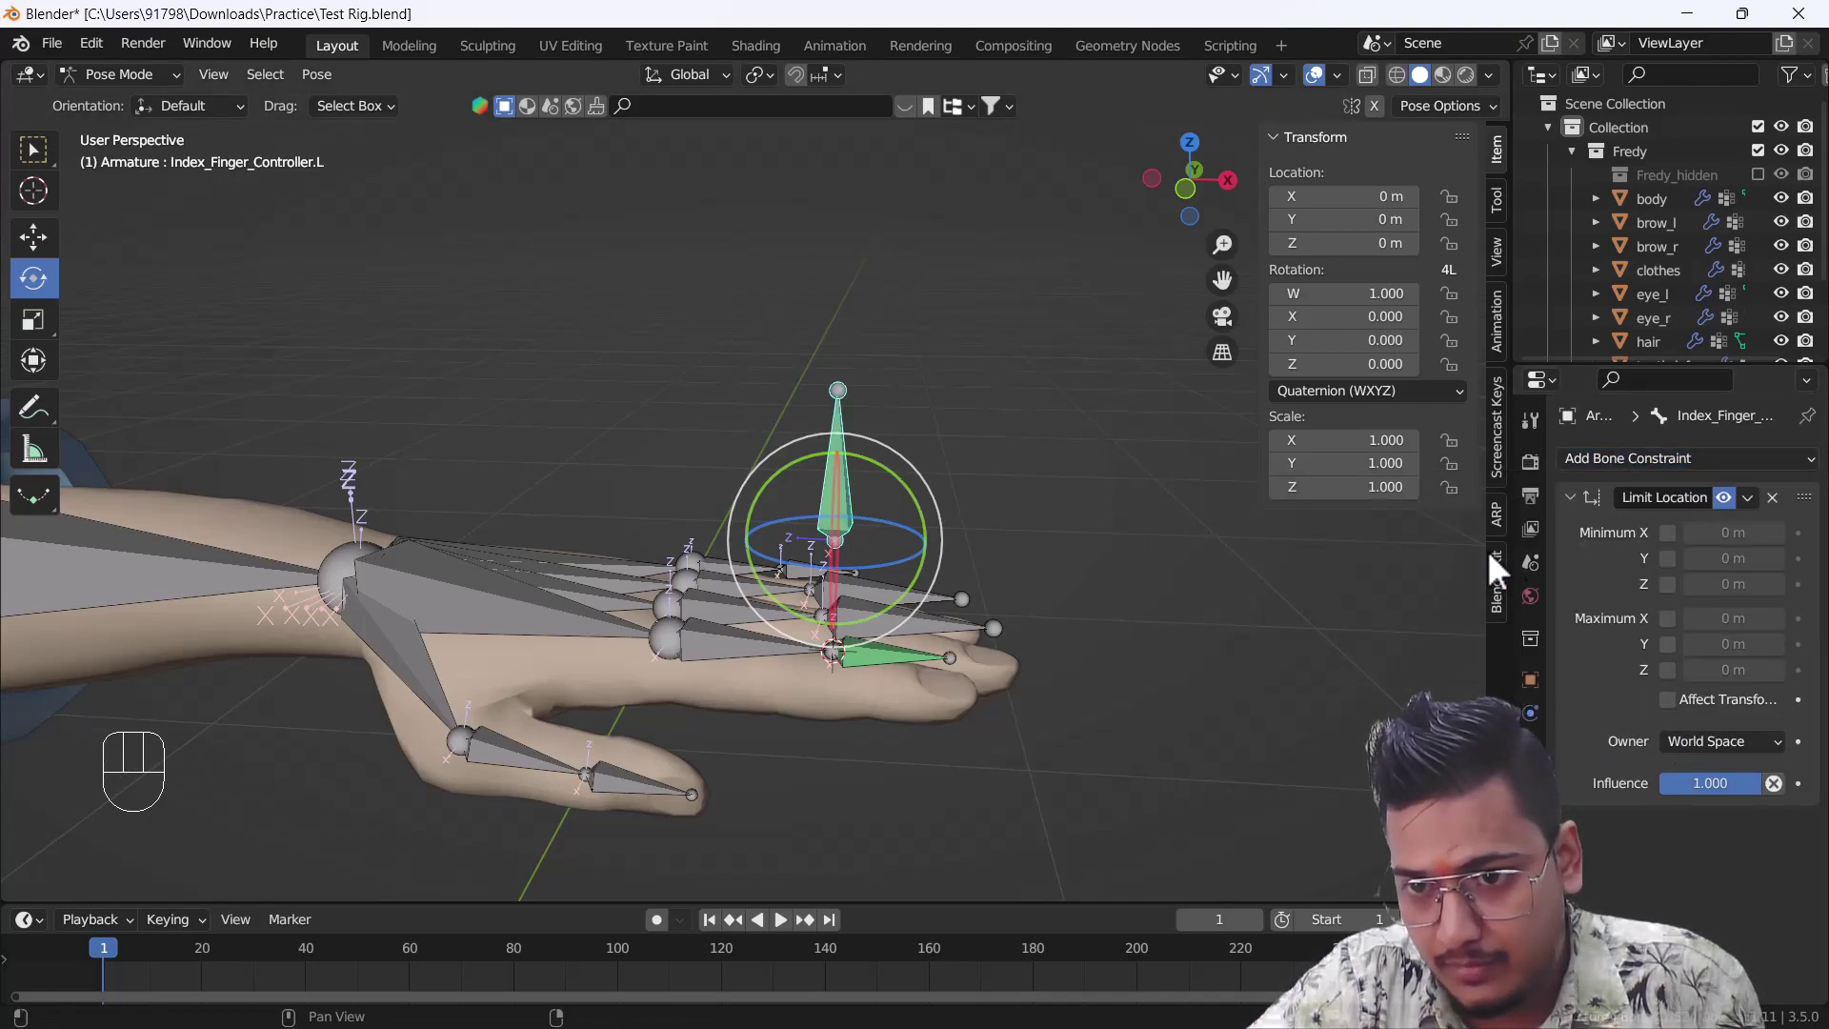
drag(1503, 585, 1386, 580)
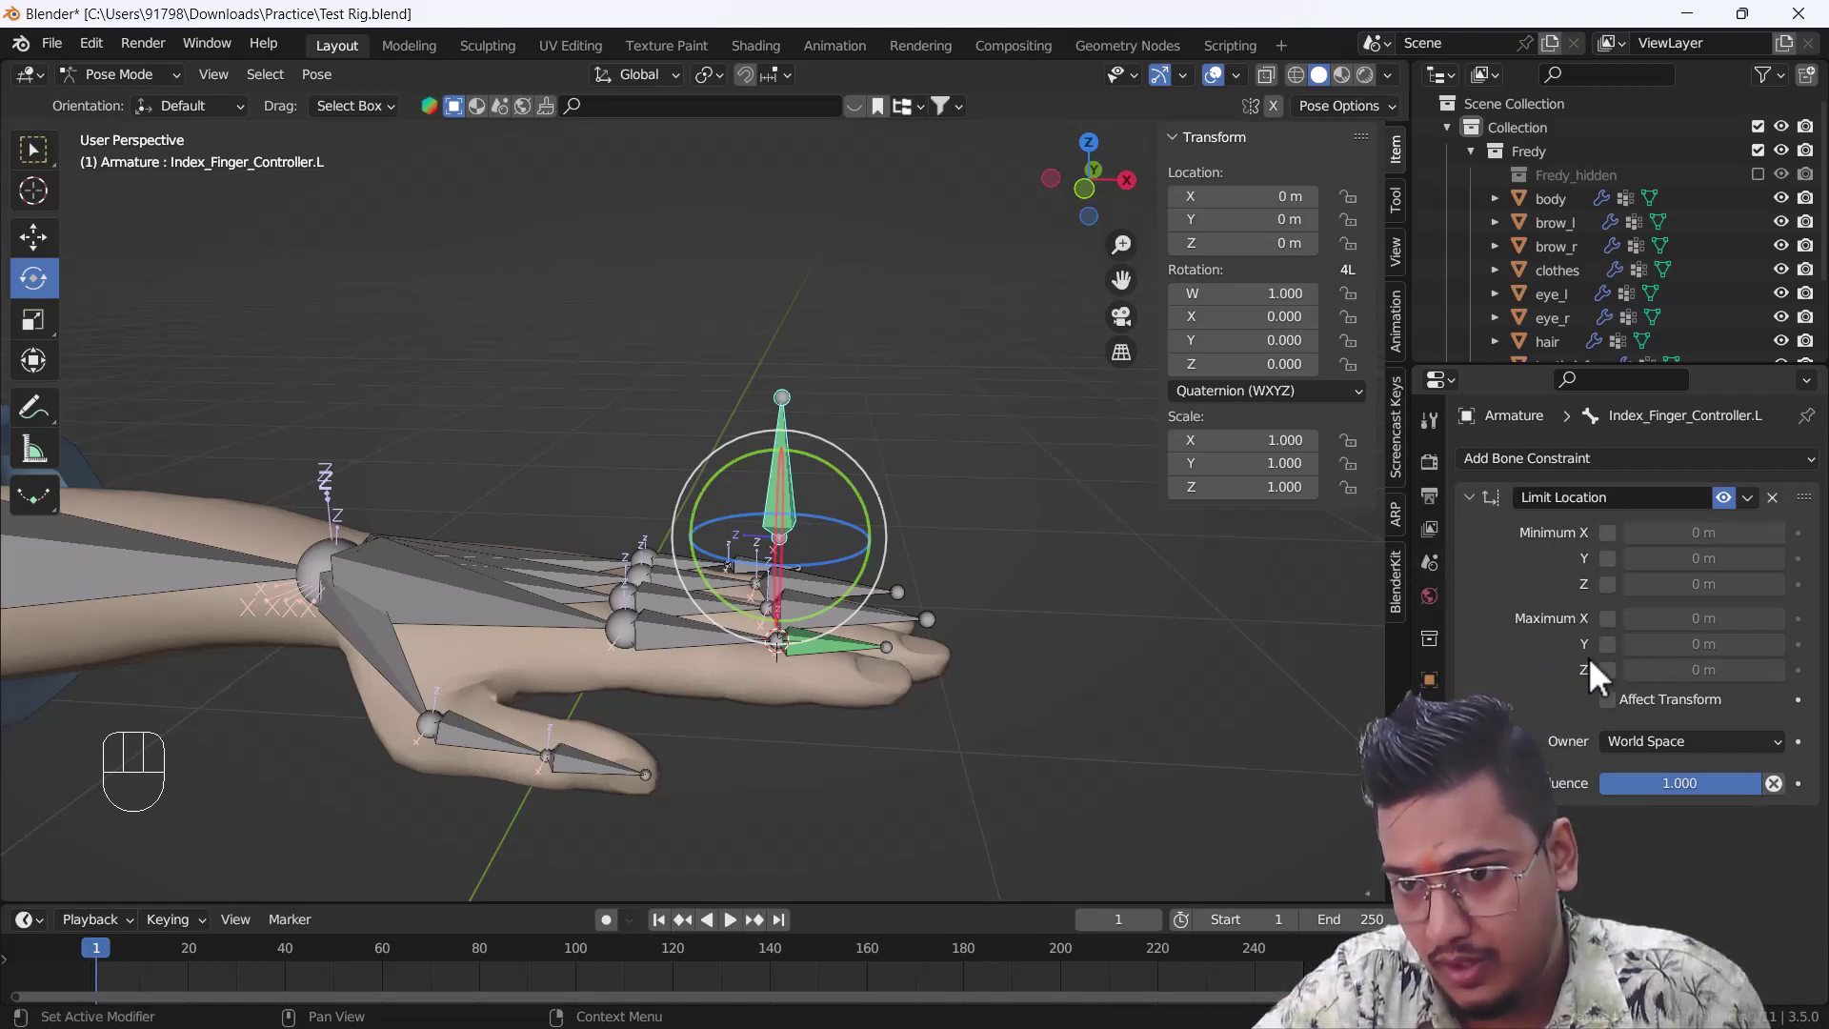
- Enable the Limit Location constraint's minimum and maximum Y limits and set the maximum Y to 0.1 m
click(1607, 558)
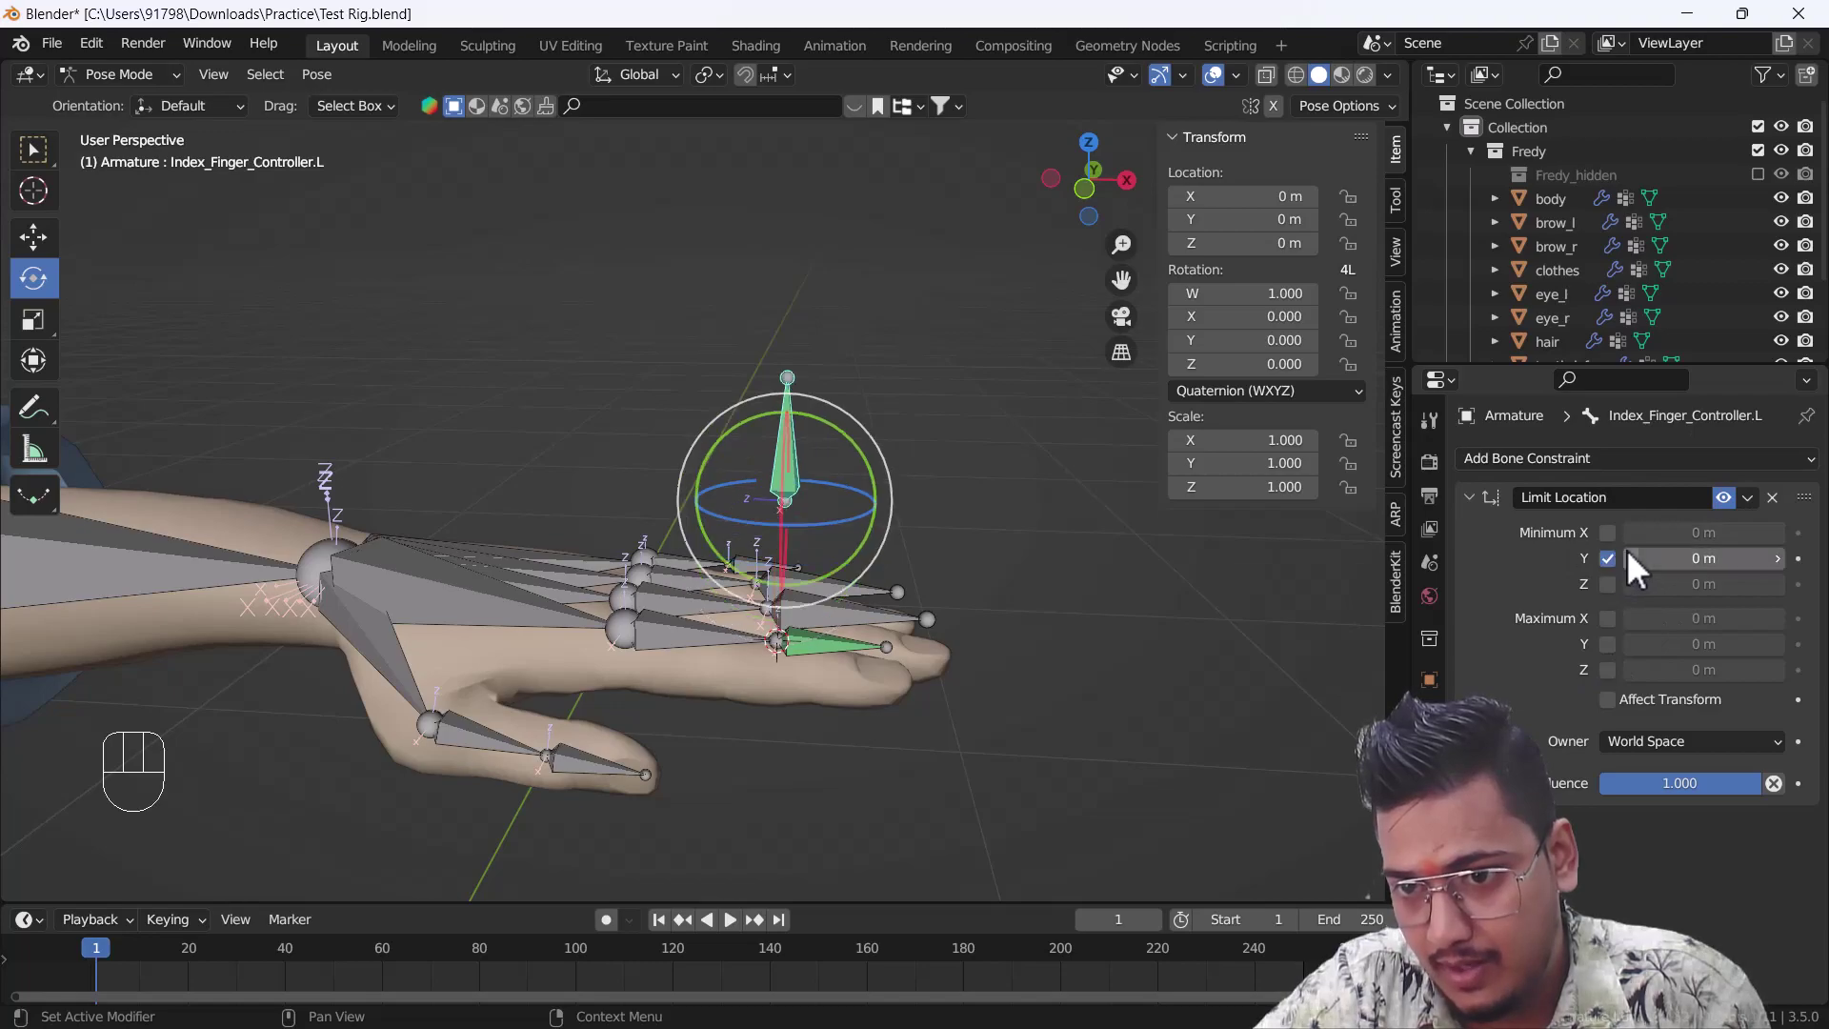
click(1607, 643)
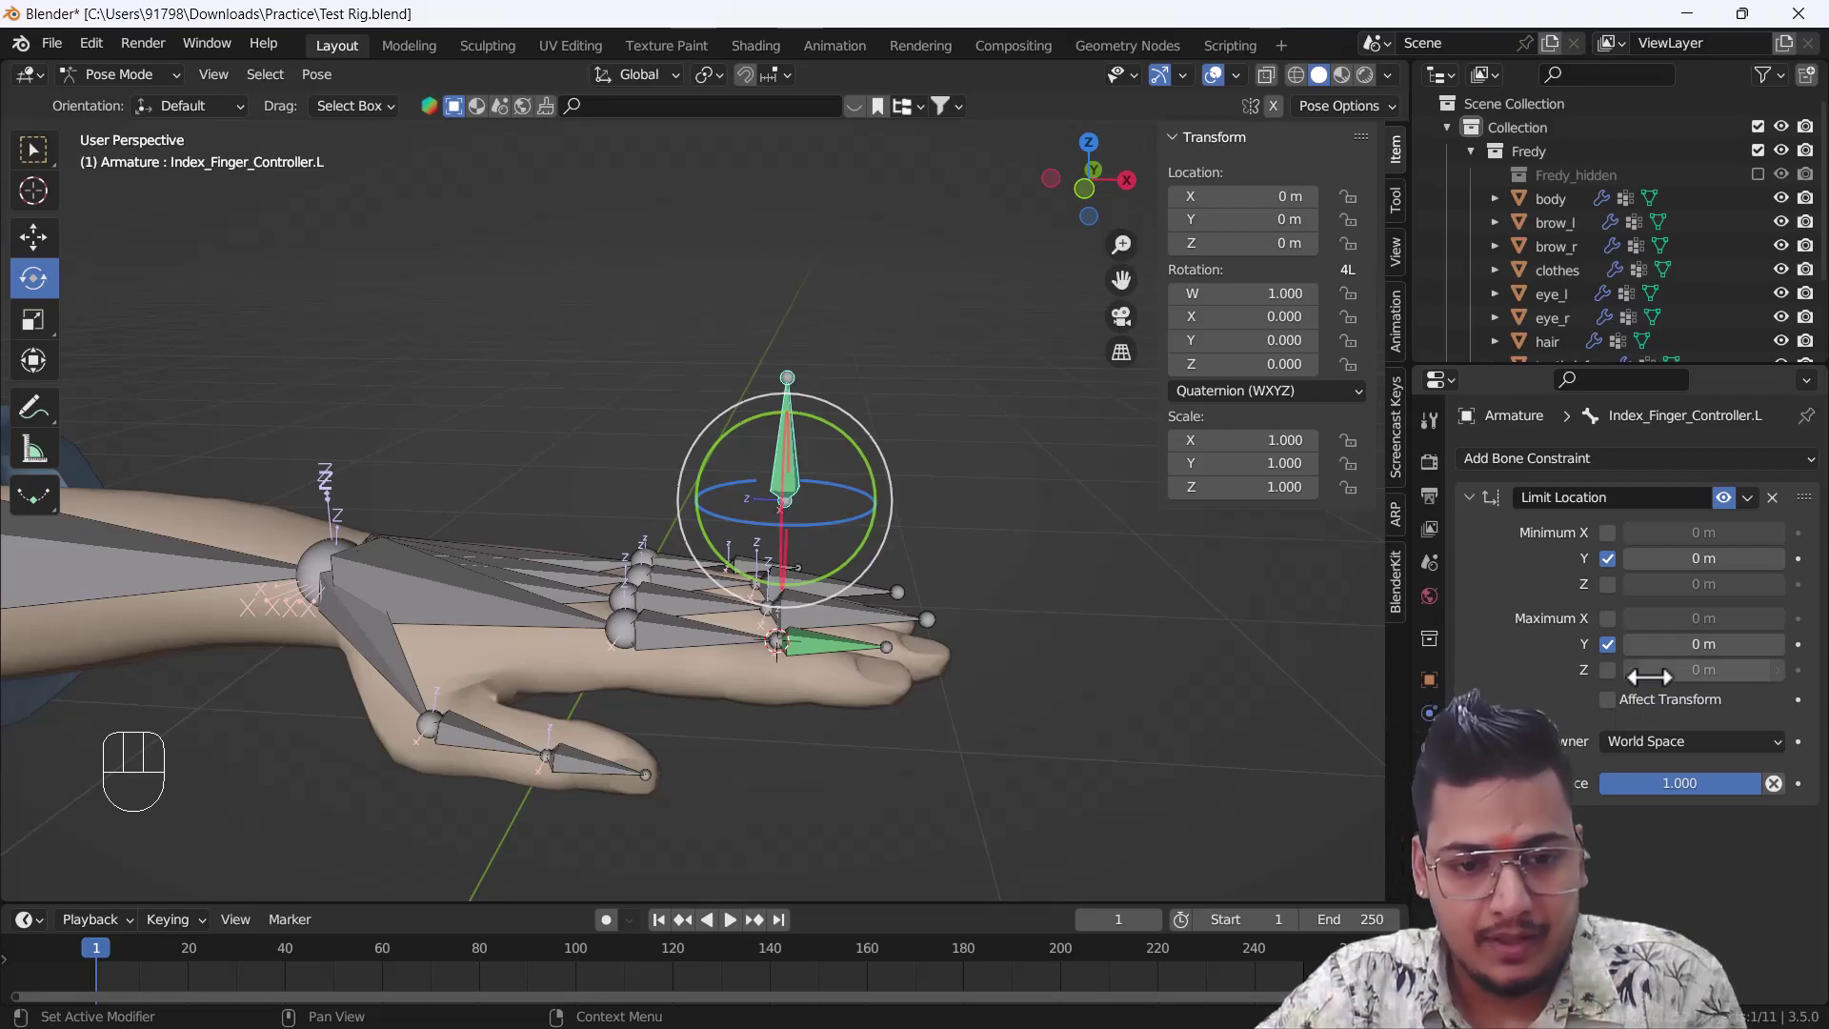
click(1705, 644)
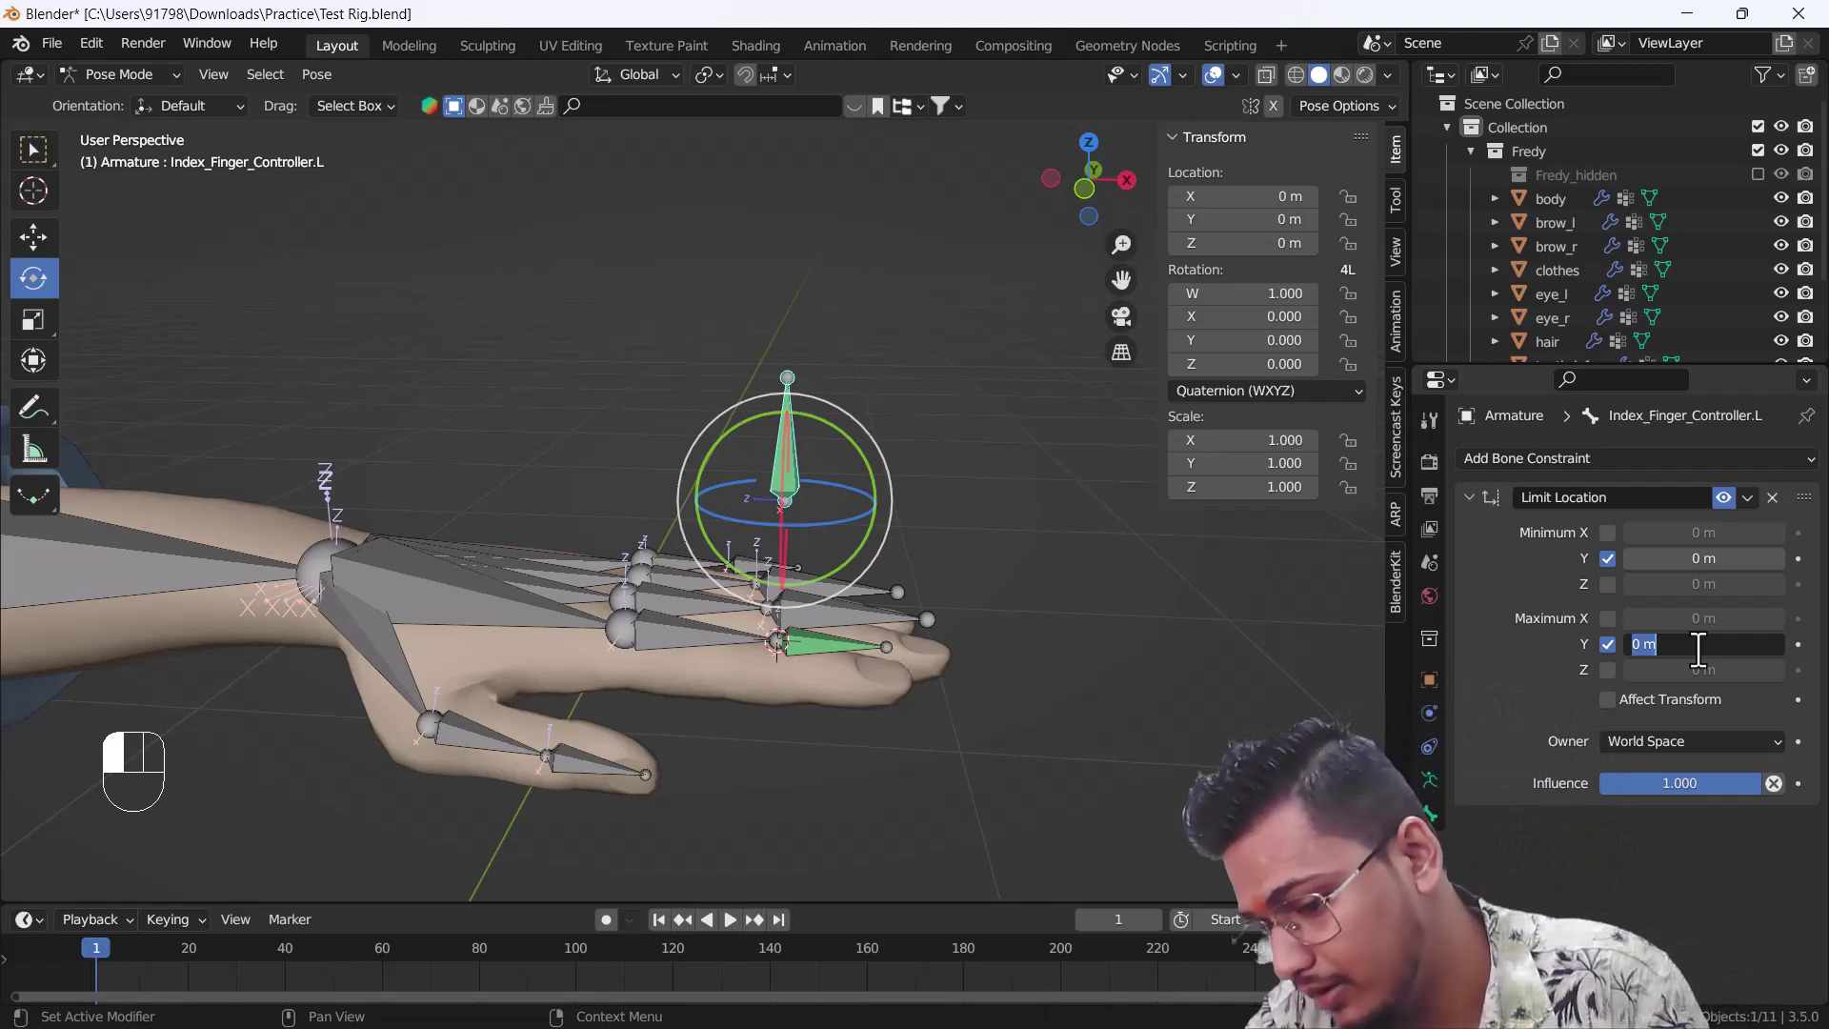
key(Return)
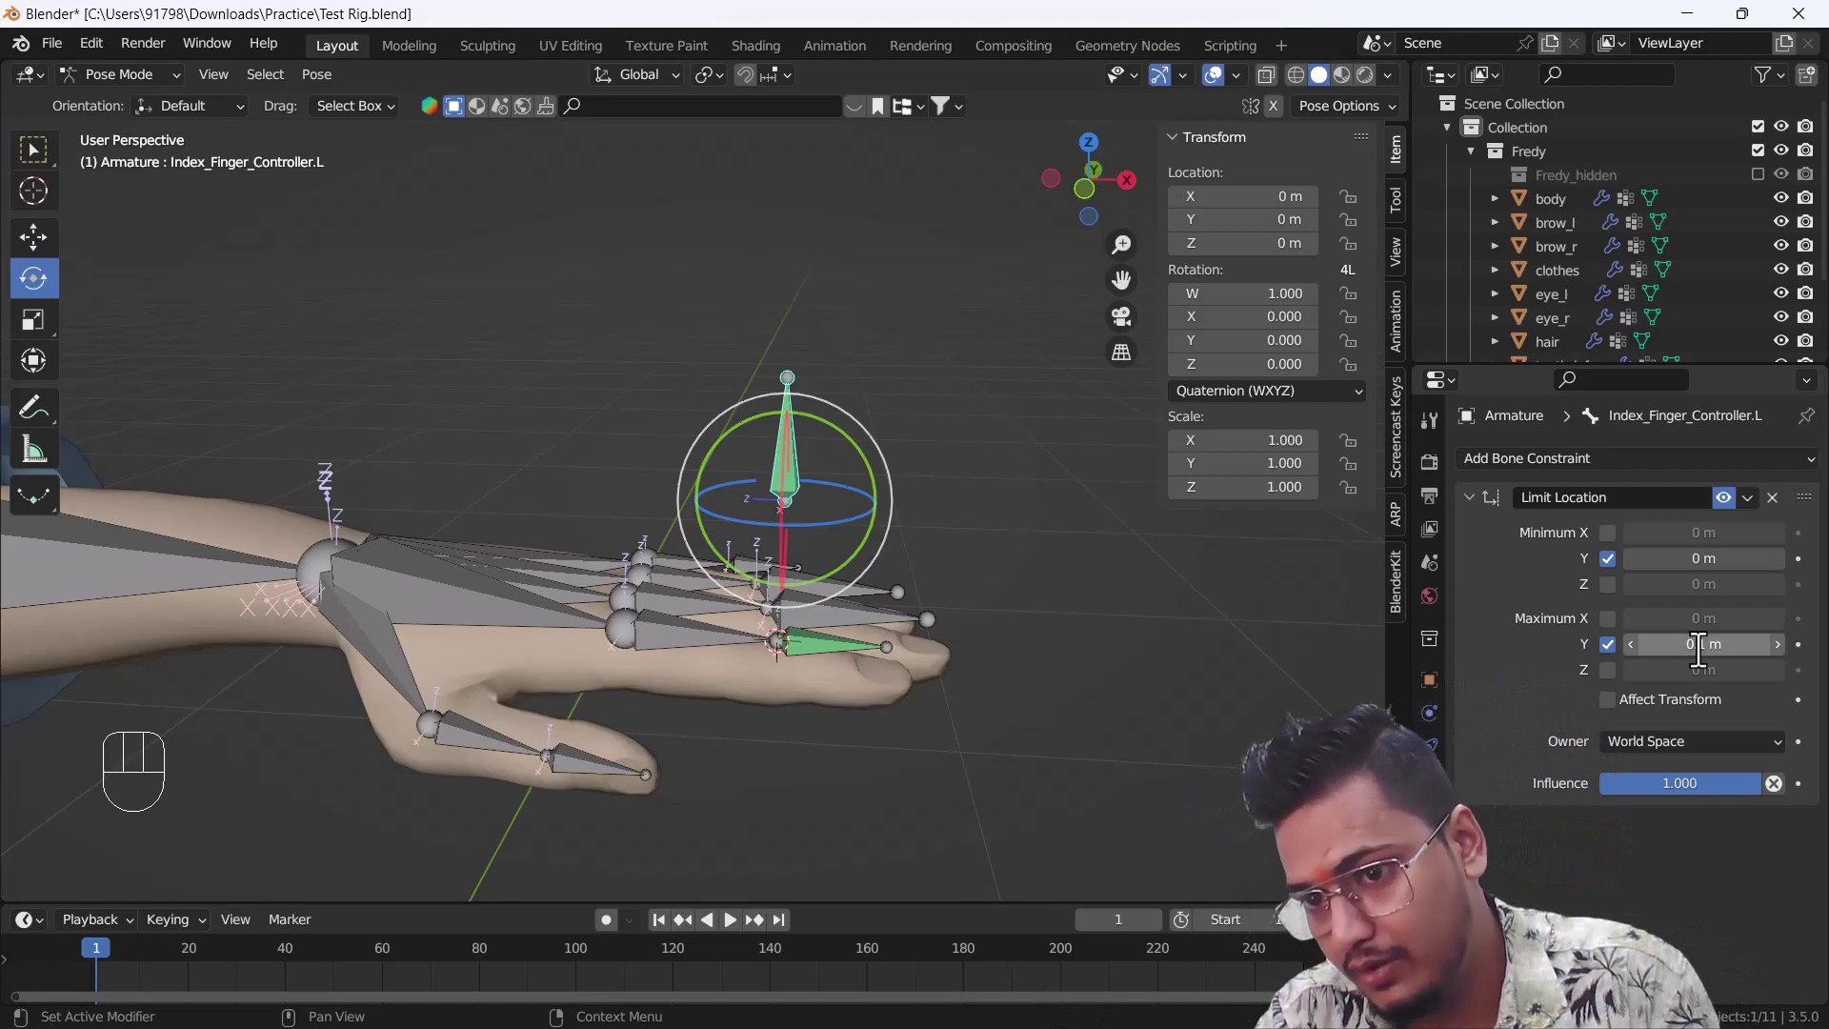
- Set the Limit Location constraint's minimum Y to -0.9 m and its owner space to Local Space
click(1703, 558)
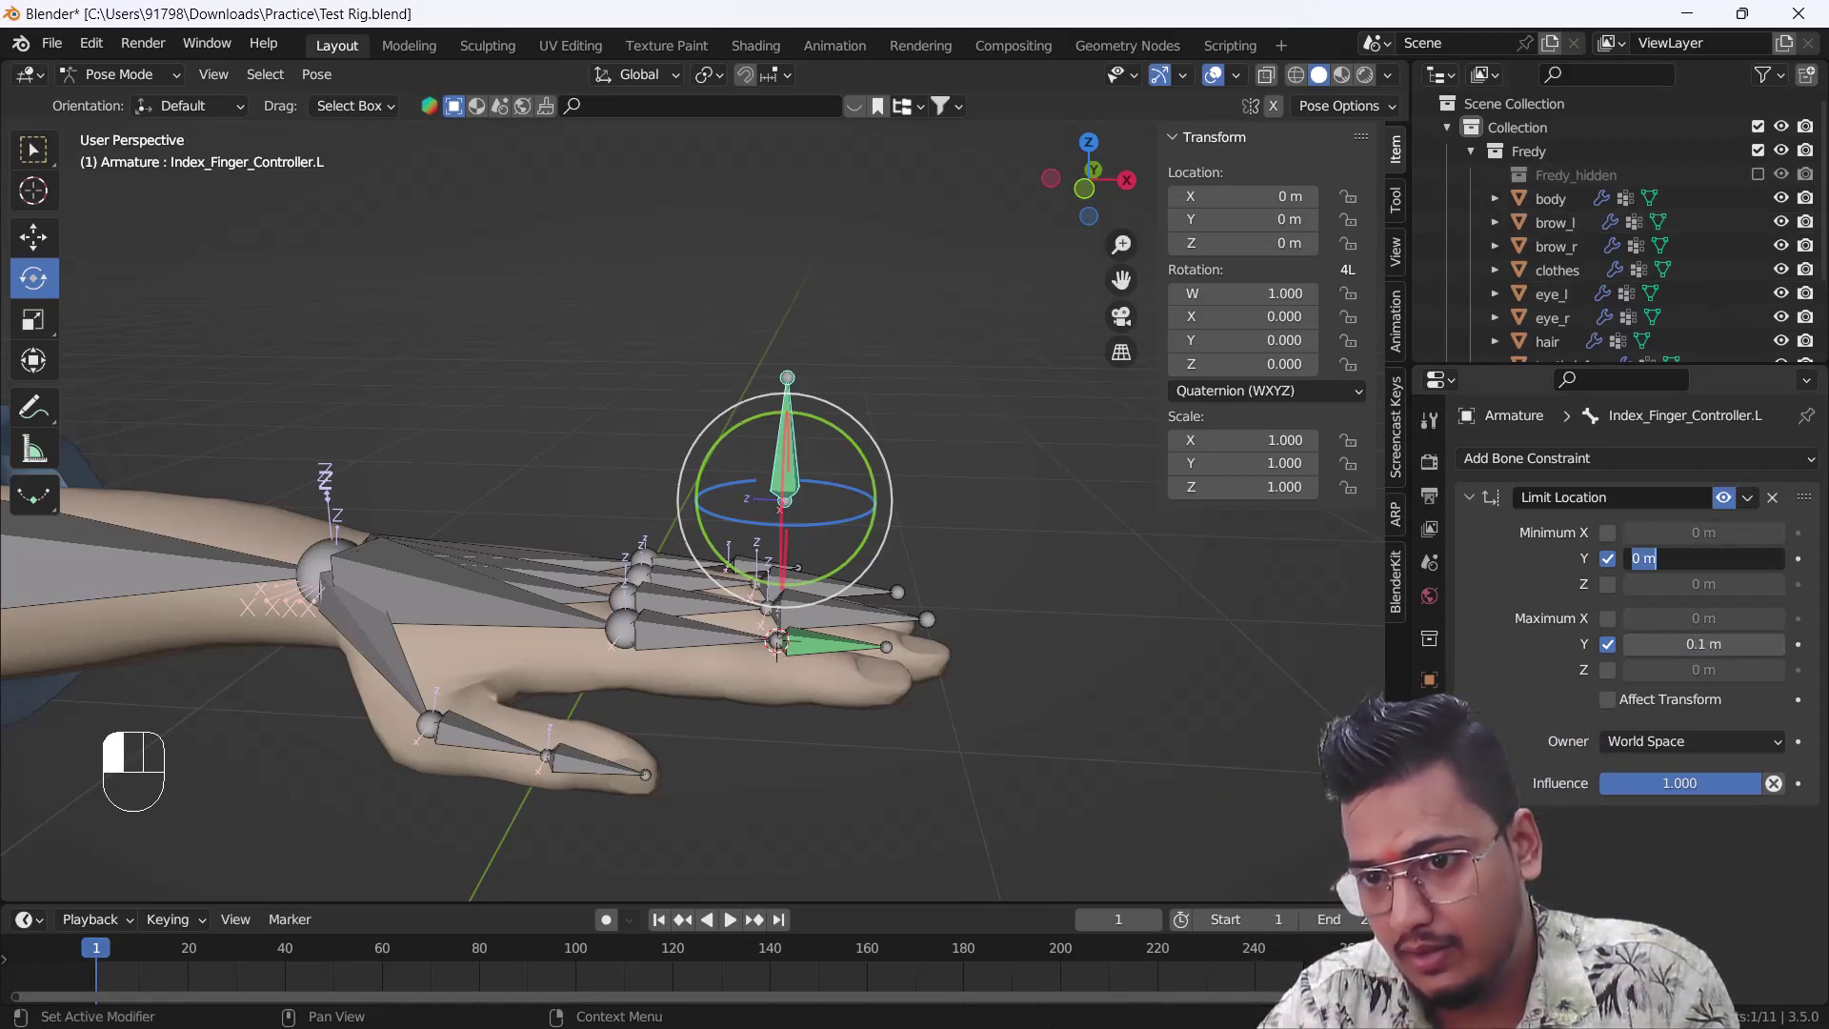
text(-0.9)
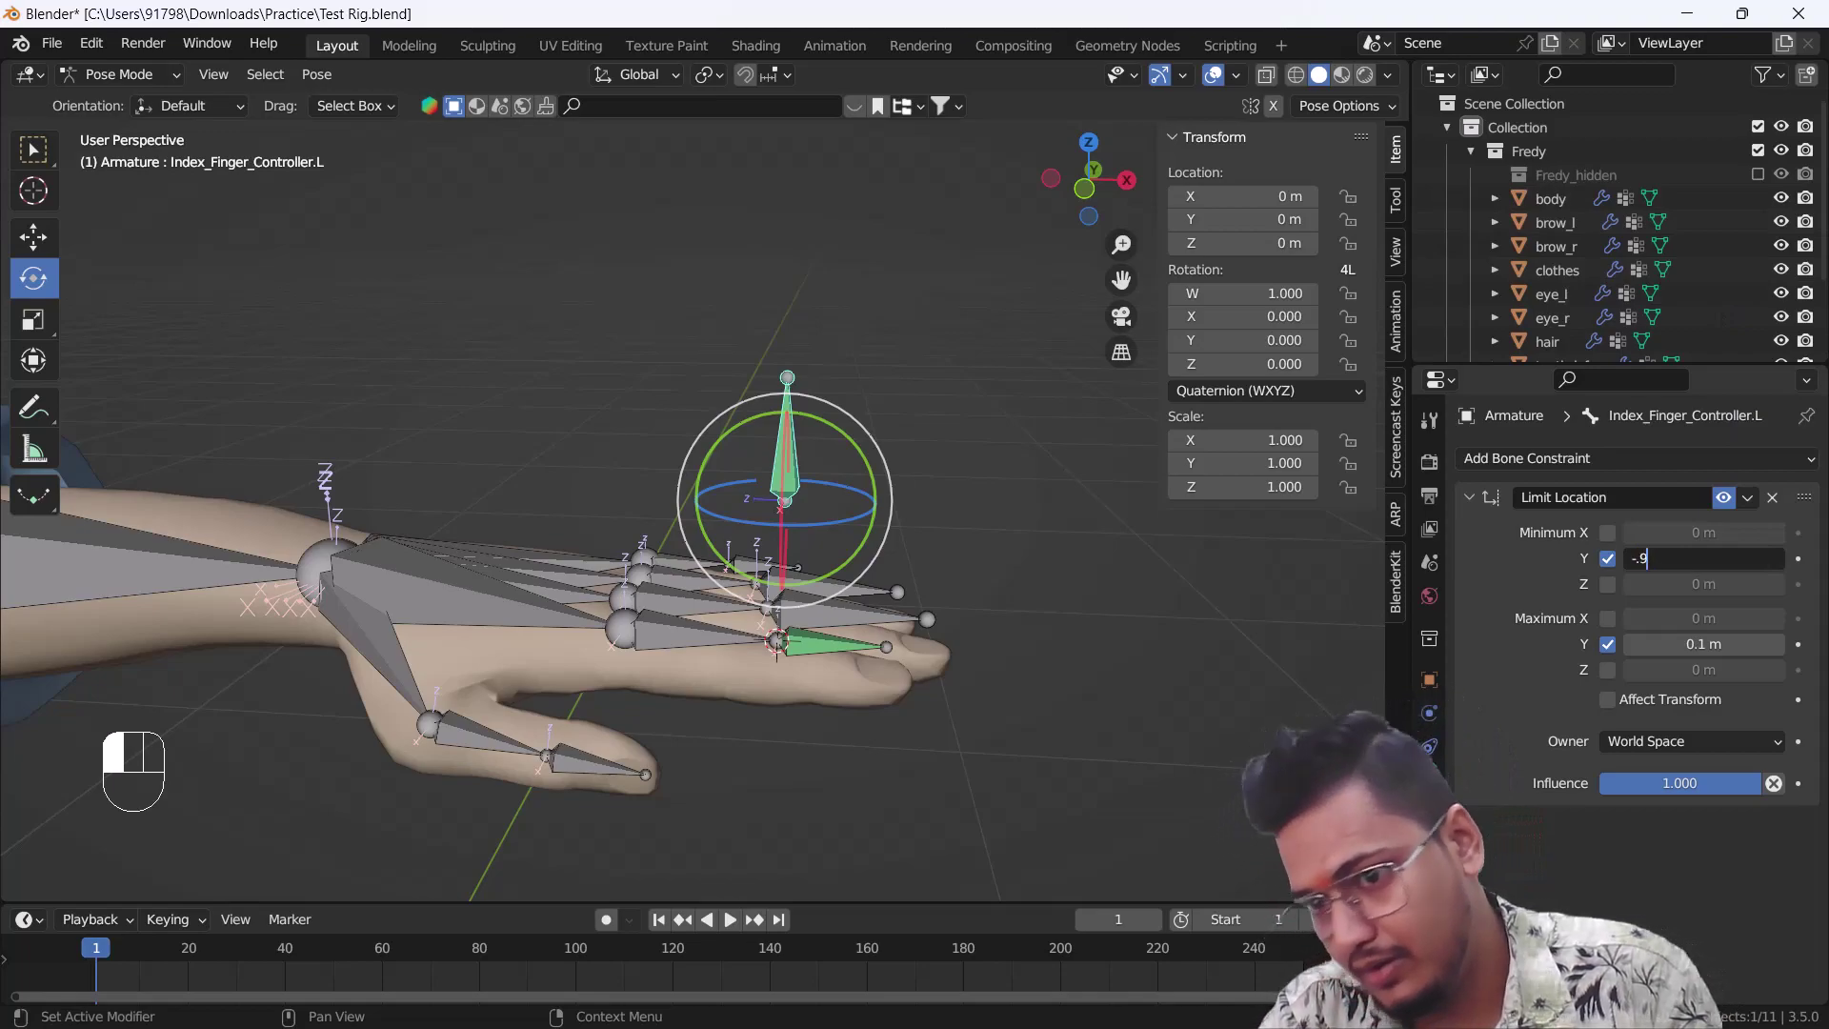
key(Return)
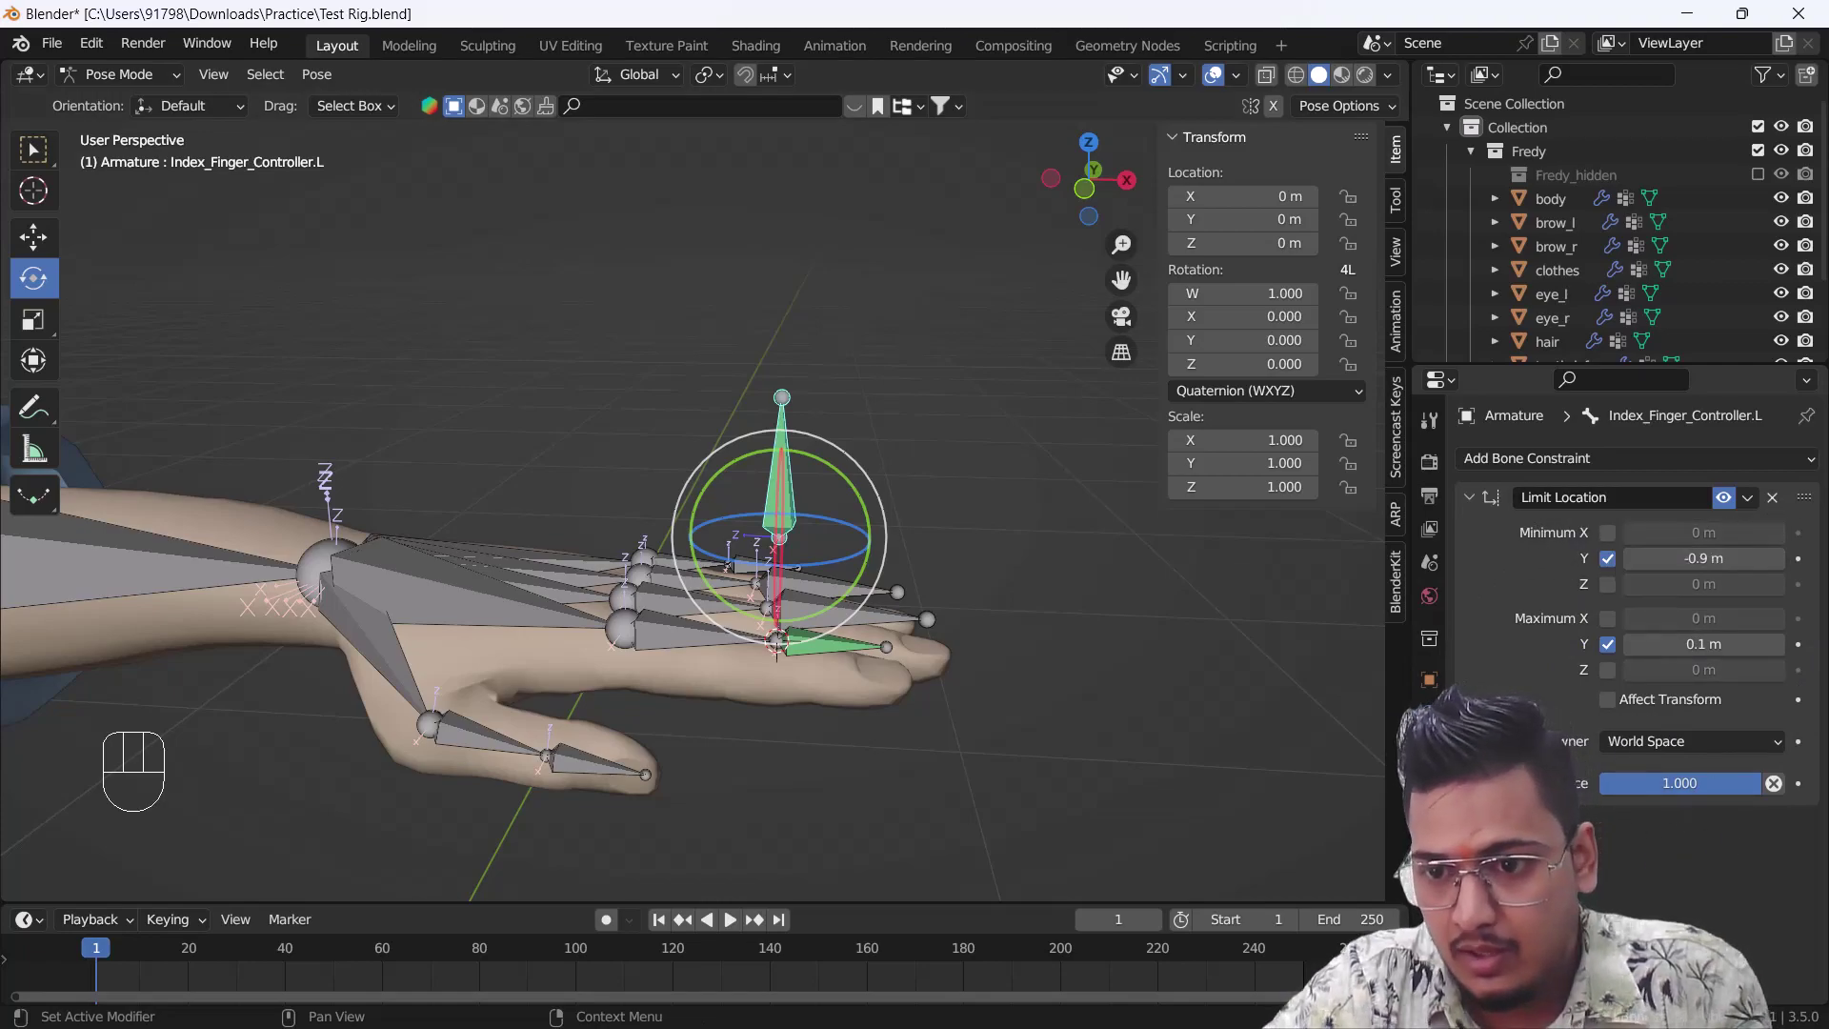
click(1675, 741)
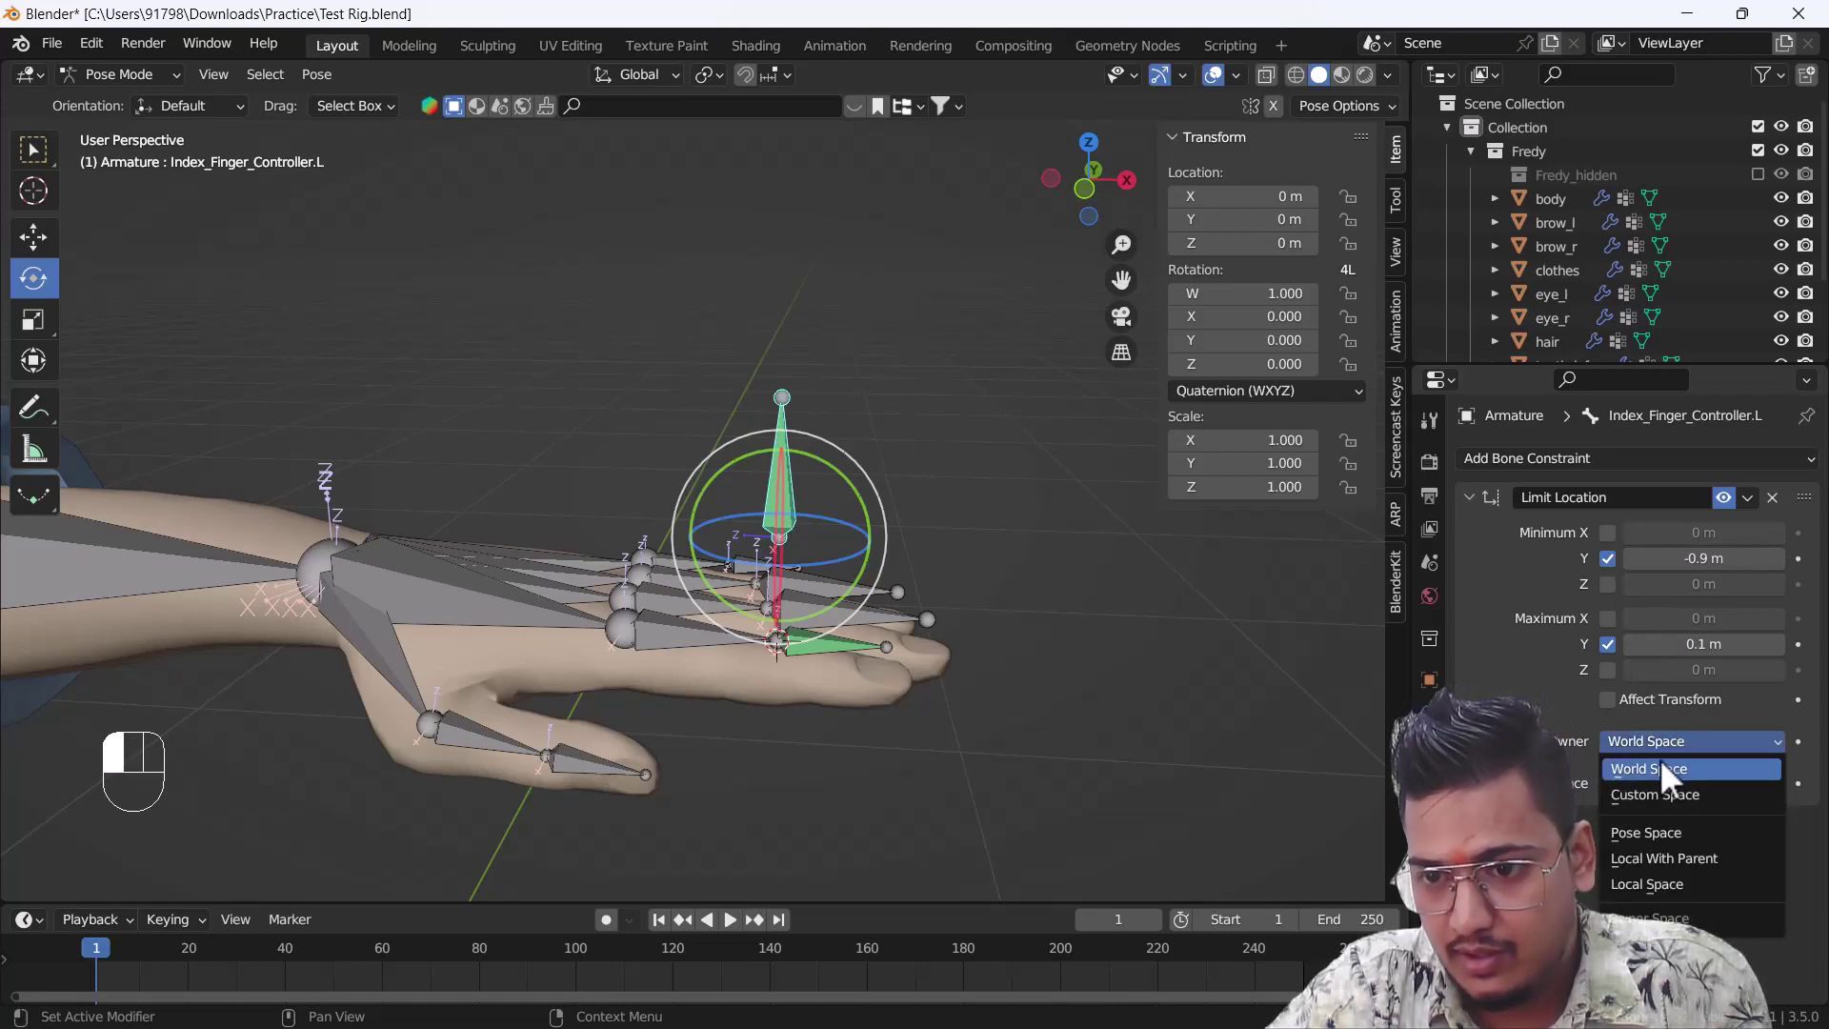
click(1666, 882)
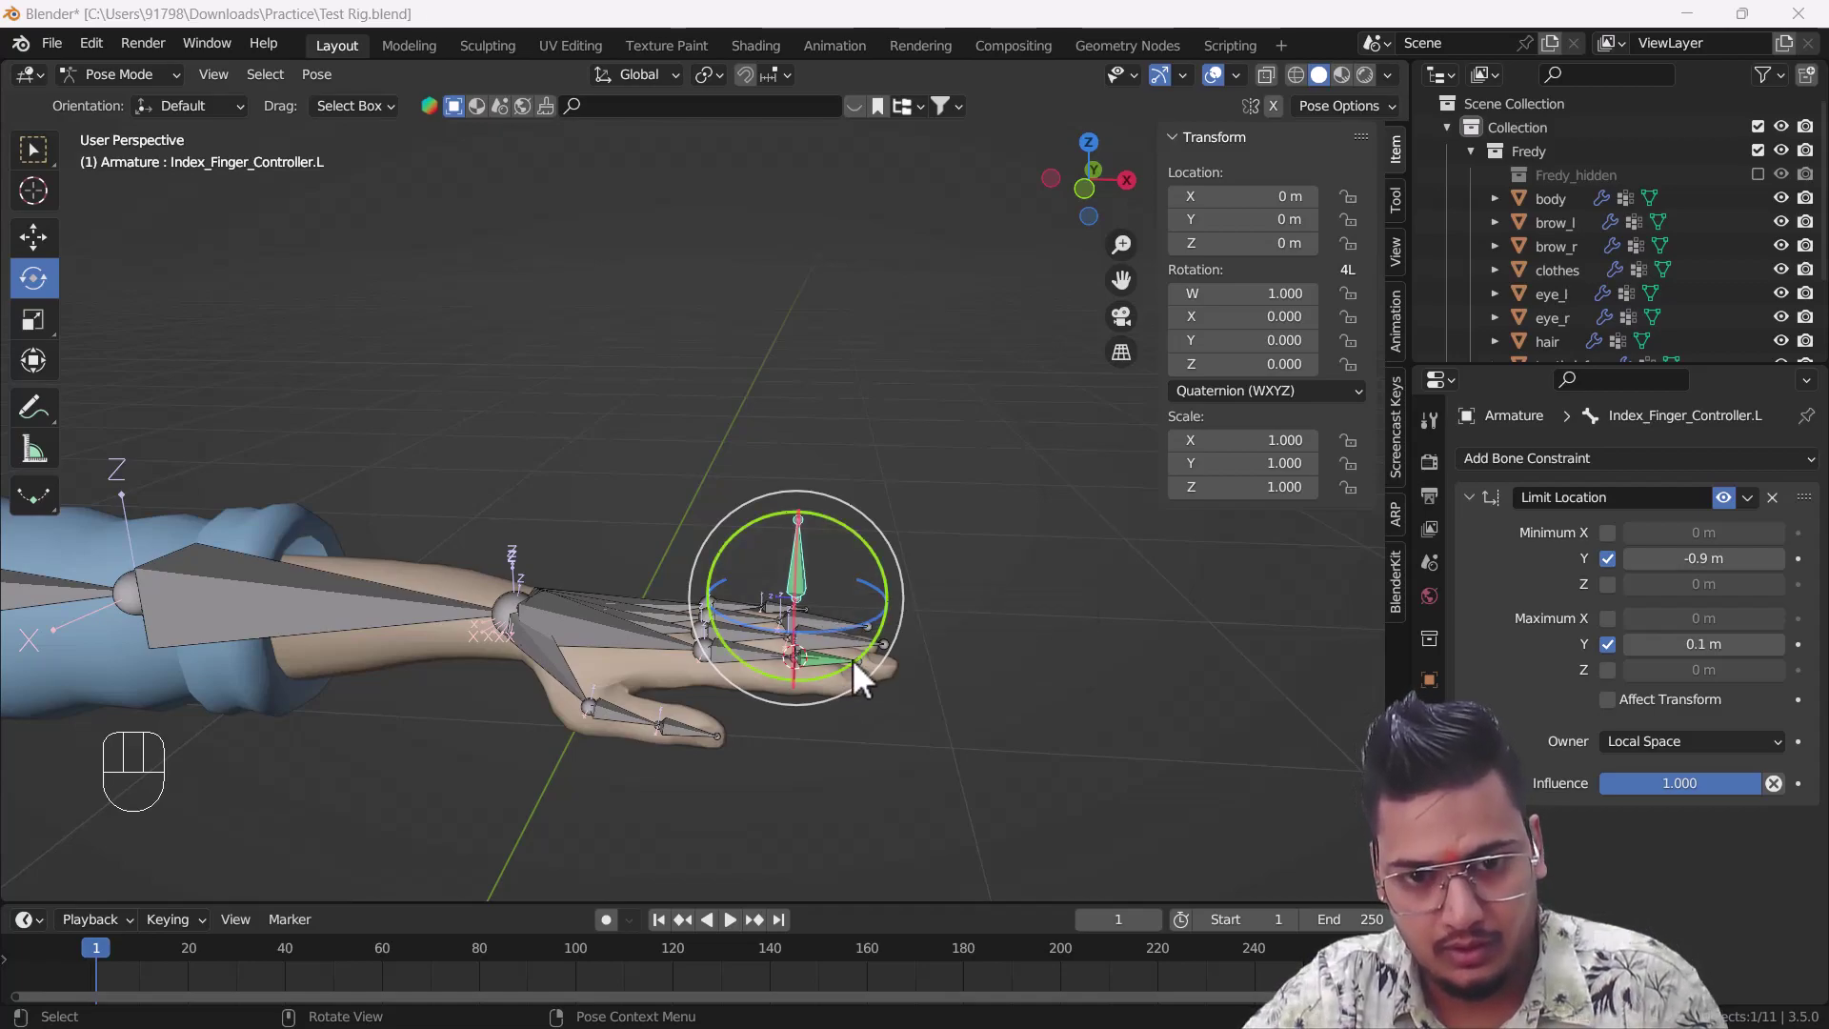
- Test the location limit by moving the index finger controller along global Z, and cancel the move
key(g)
key(z)
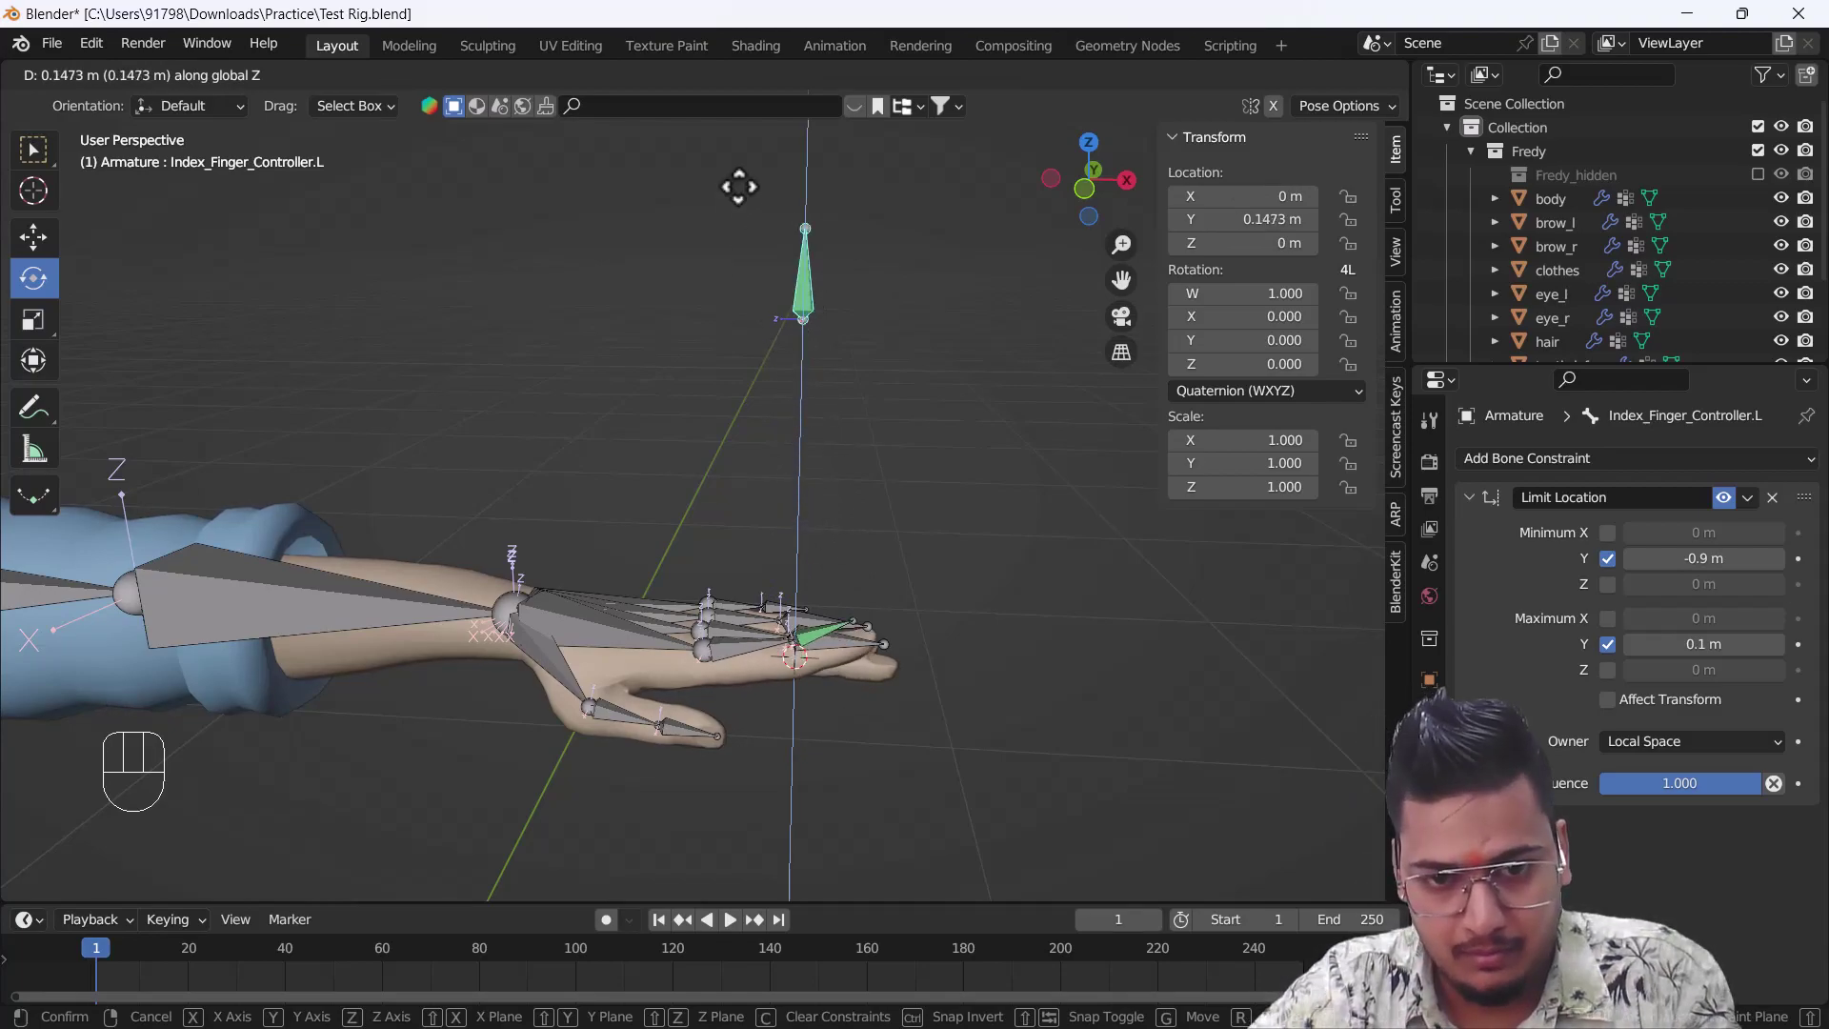
right_click(798, 377)
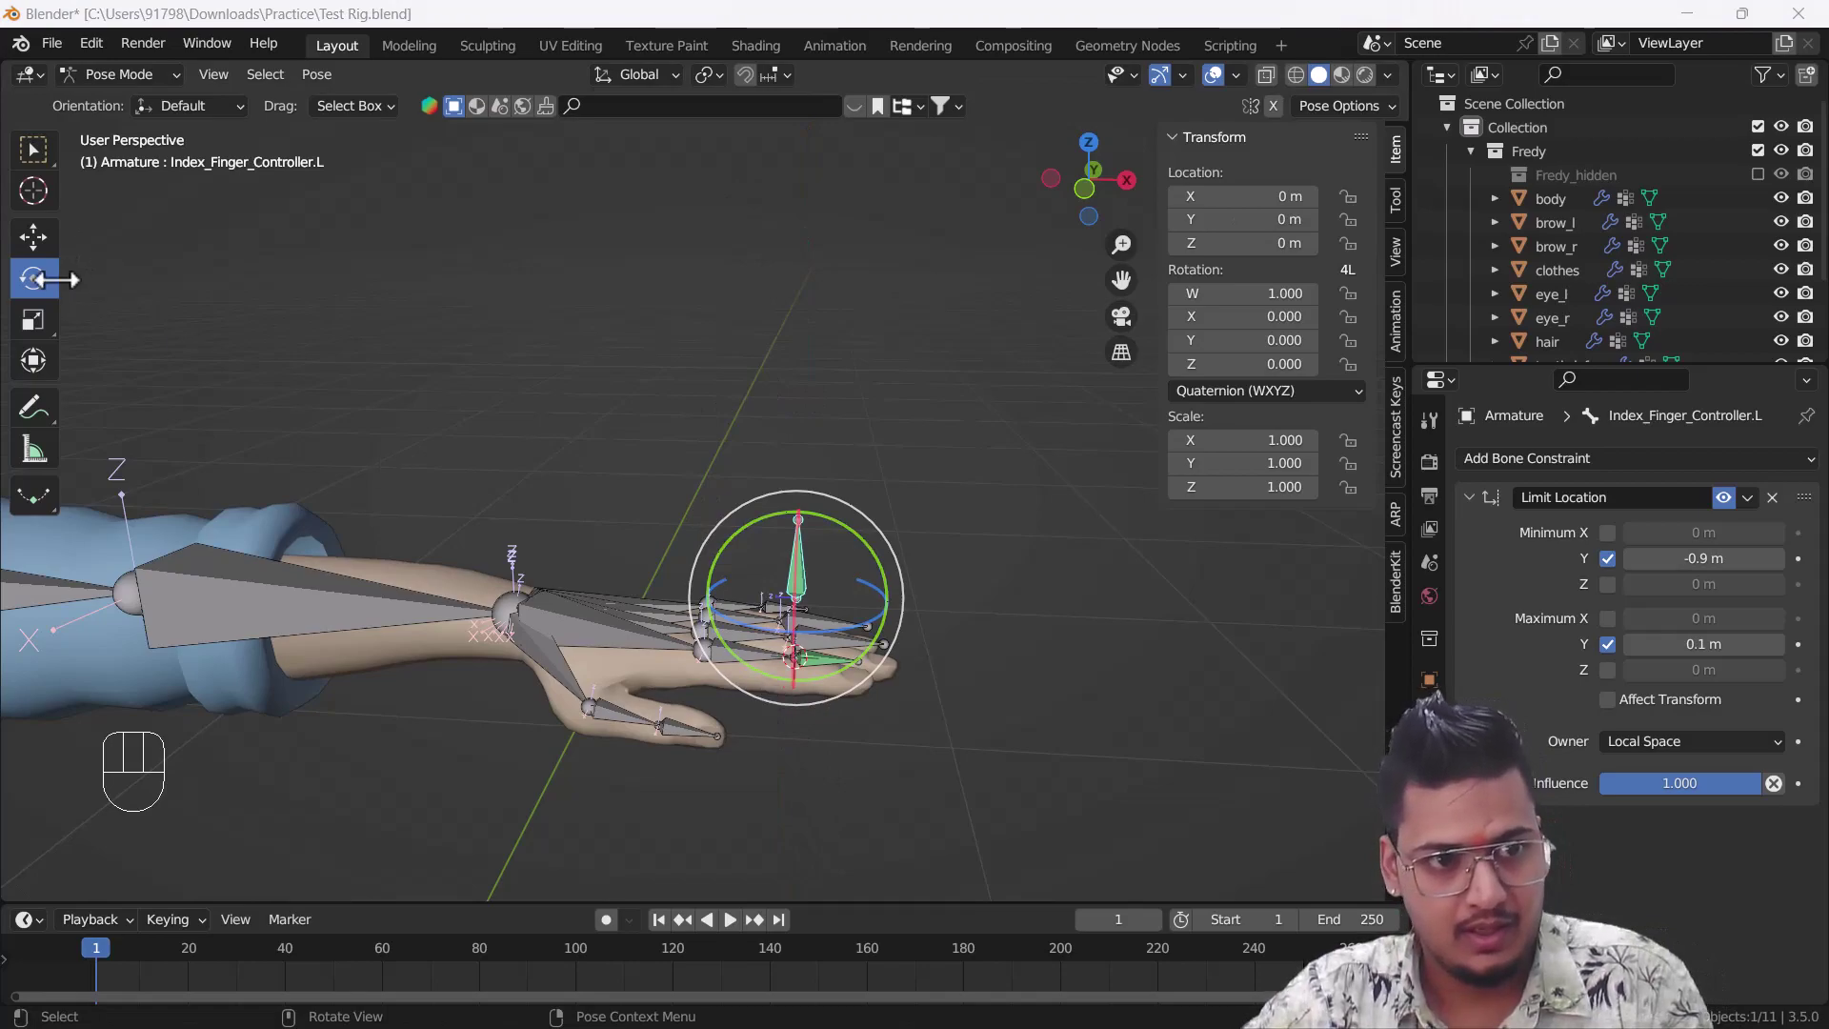
- Test the controller's full travel down and up with the Move tool, and cancel the move
click(33, 236)
shift+middle_drag(807, 669, 779, 569)
drag(779, 569, 612, 117)
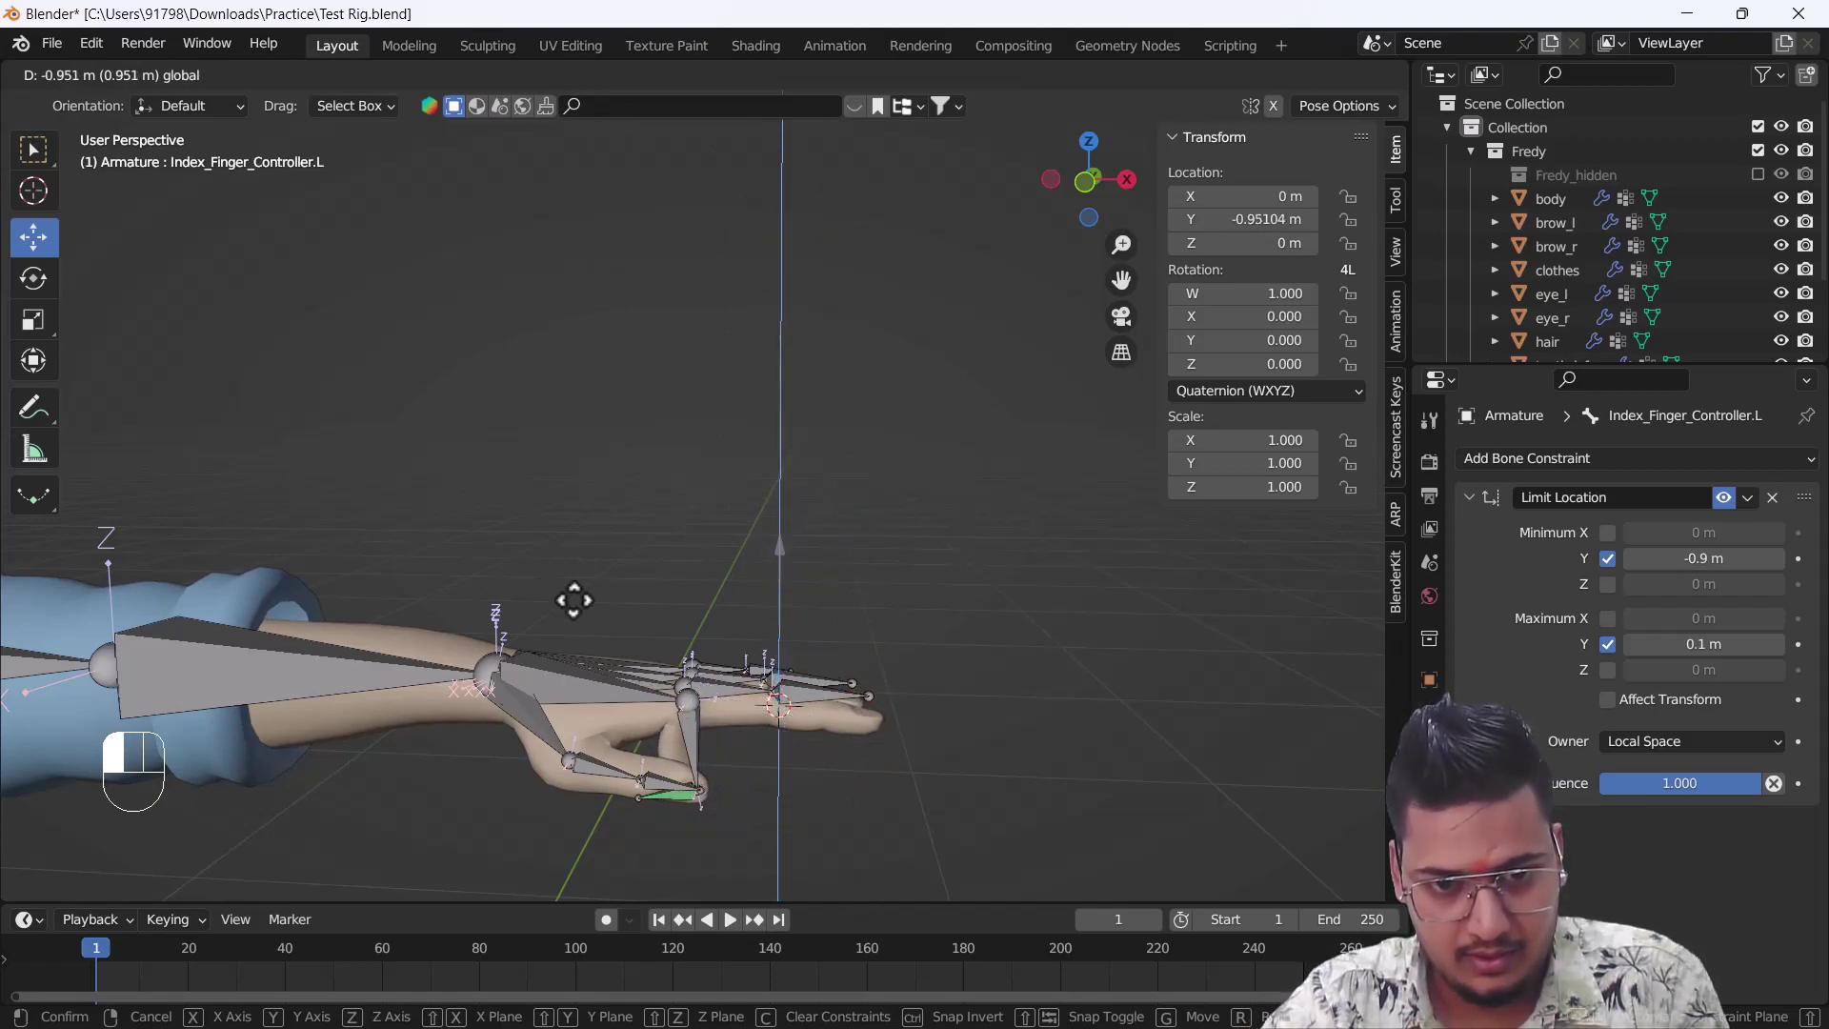
drag(527, 284, 218, 132)
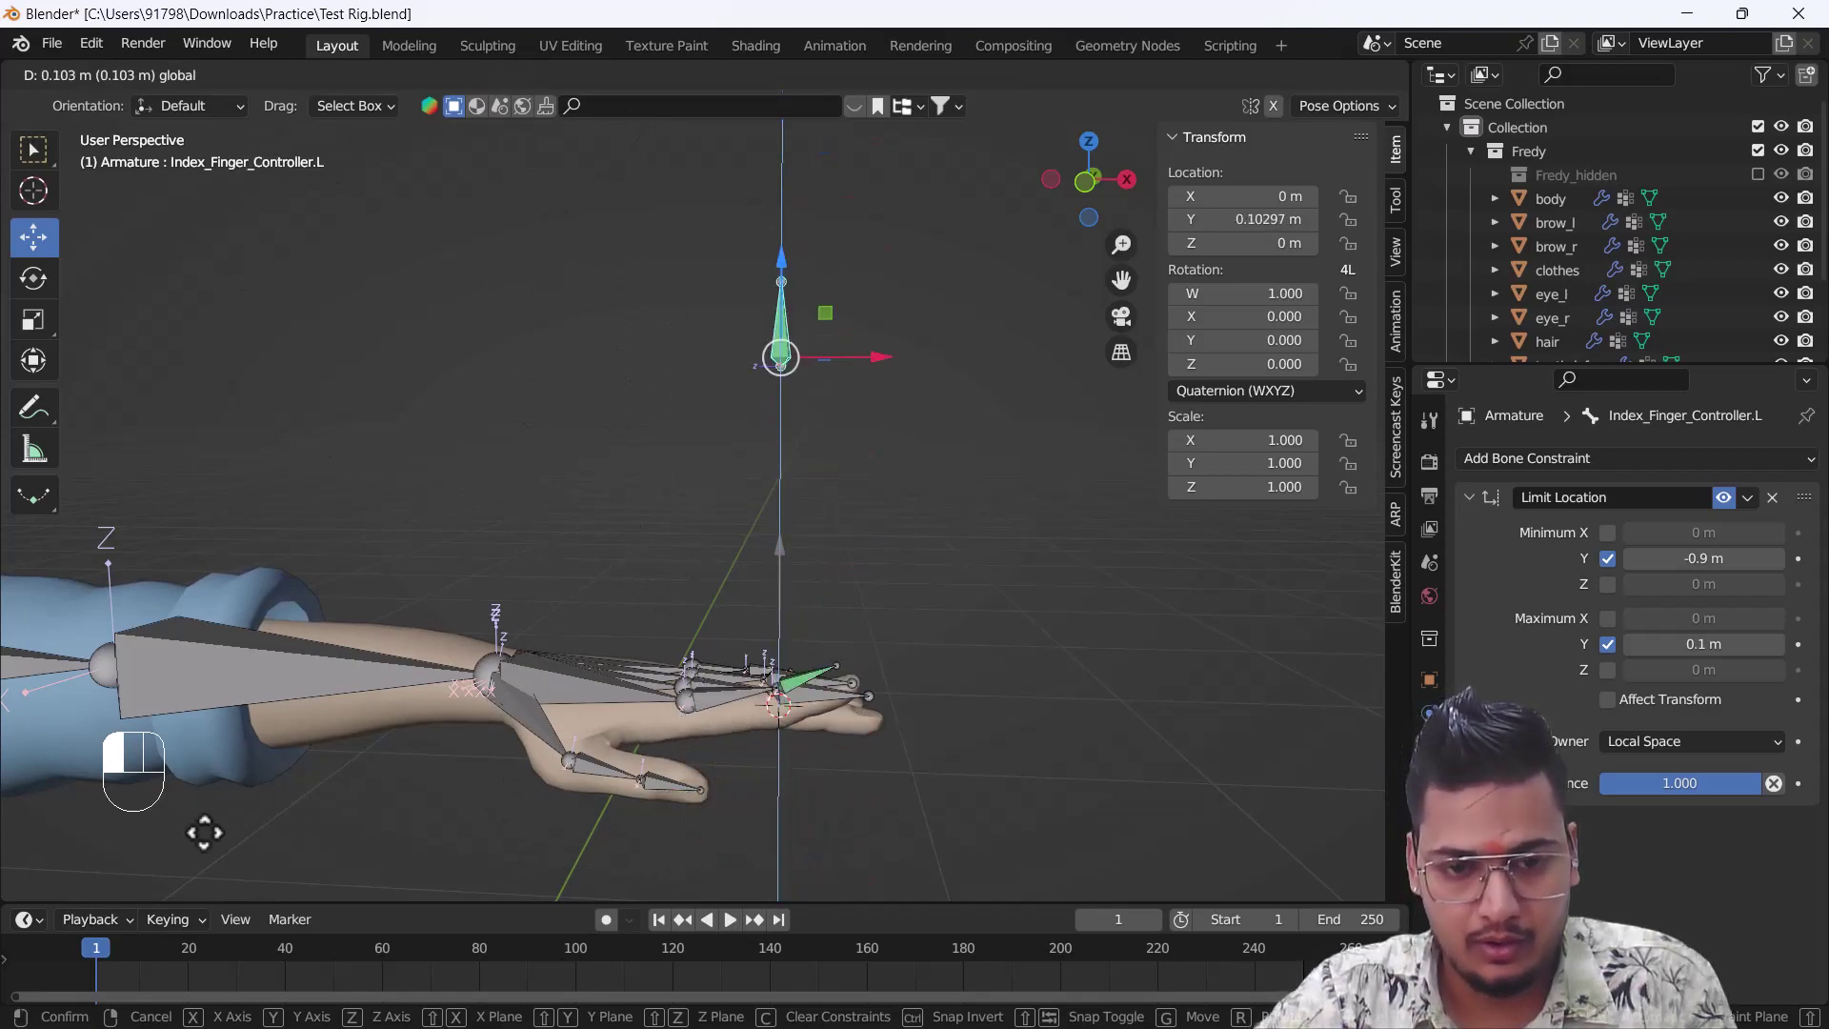
drag(162, 591, 211, 511)
key(Escape)
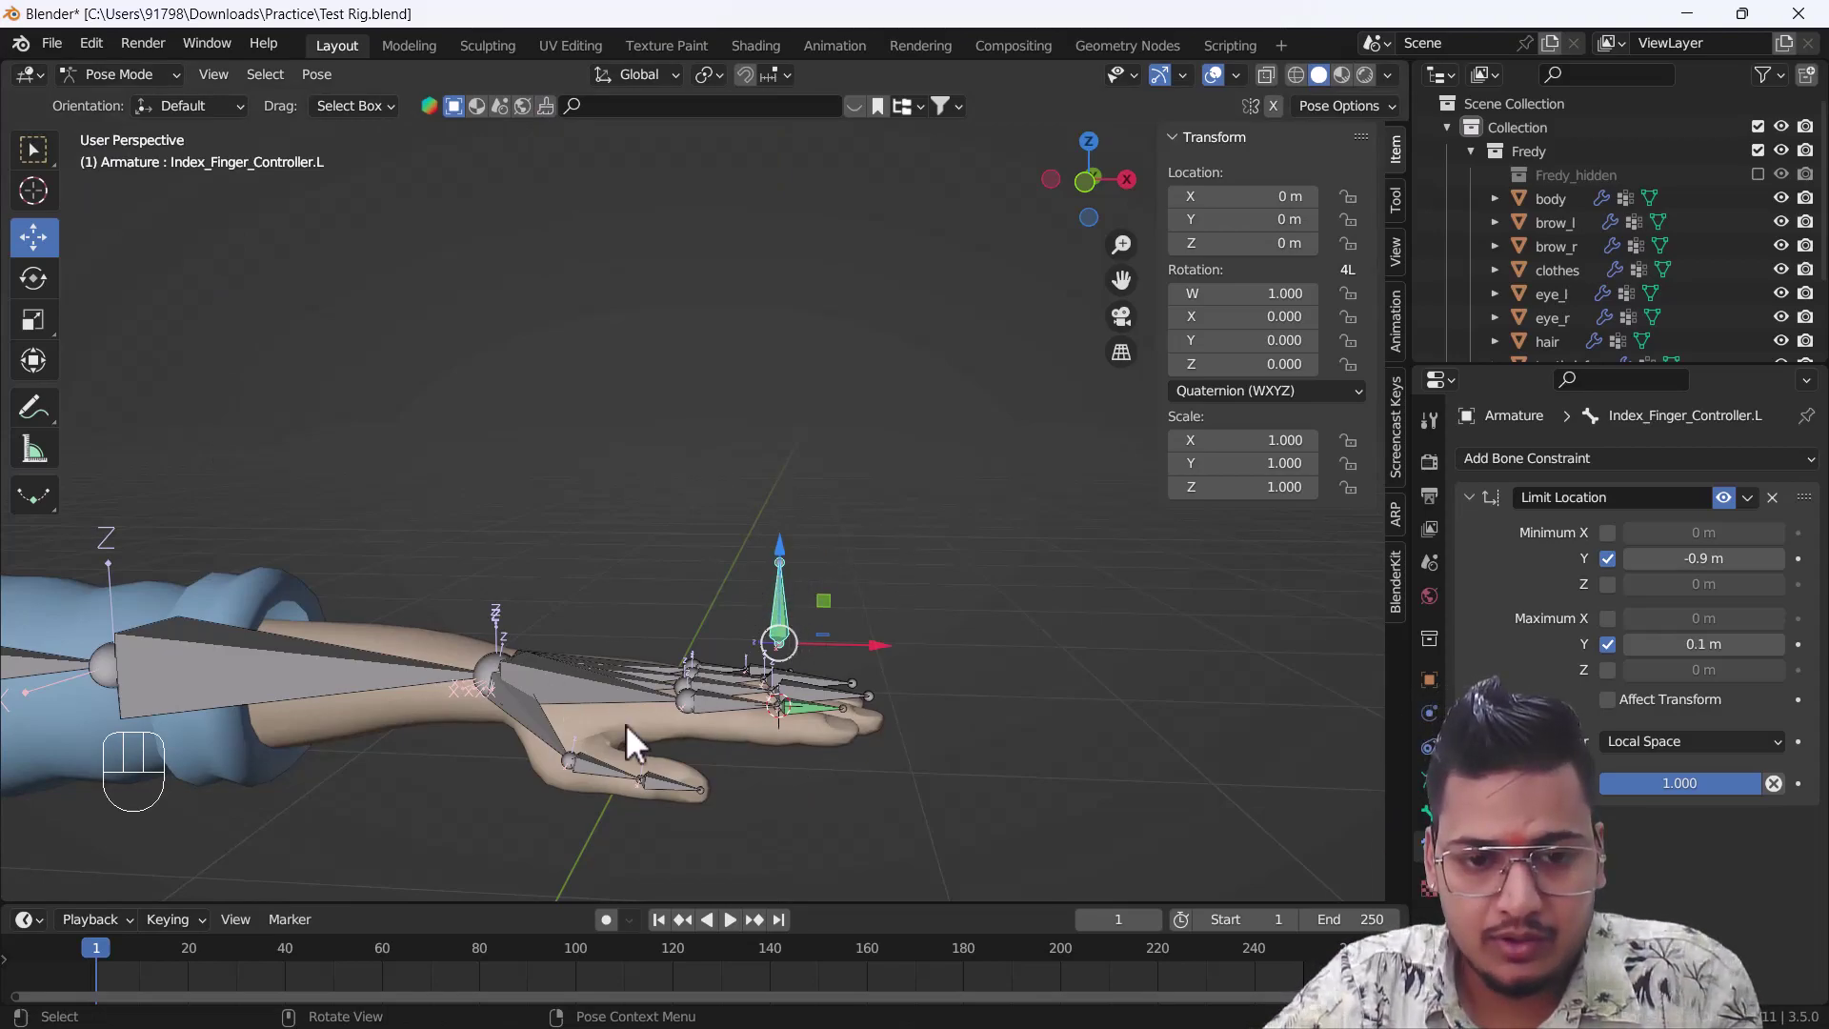
- Switch to the Rig .blend file and test bending the left hand's fingers by lowering their controller bones
middle_drag(718, 701, 680, 751)
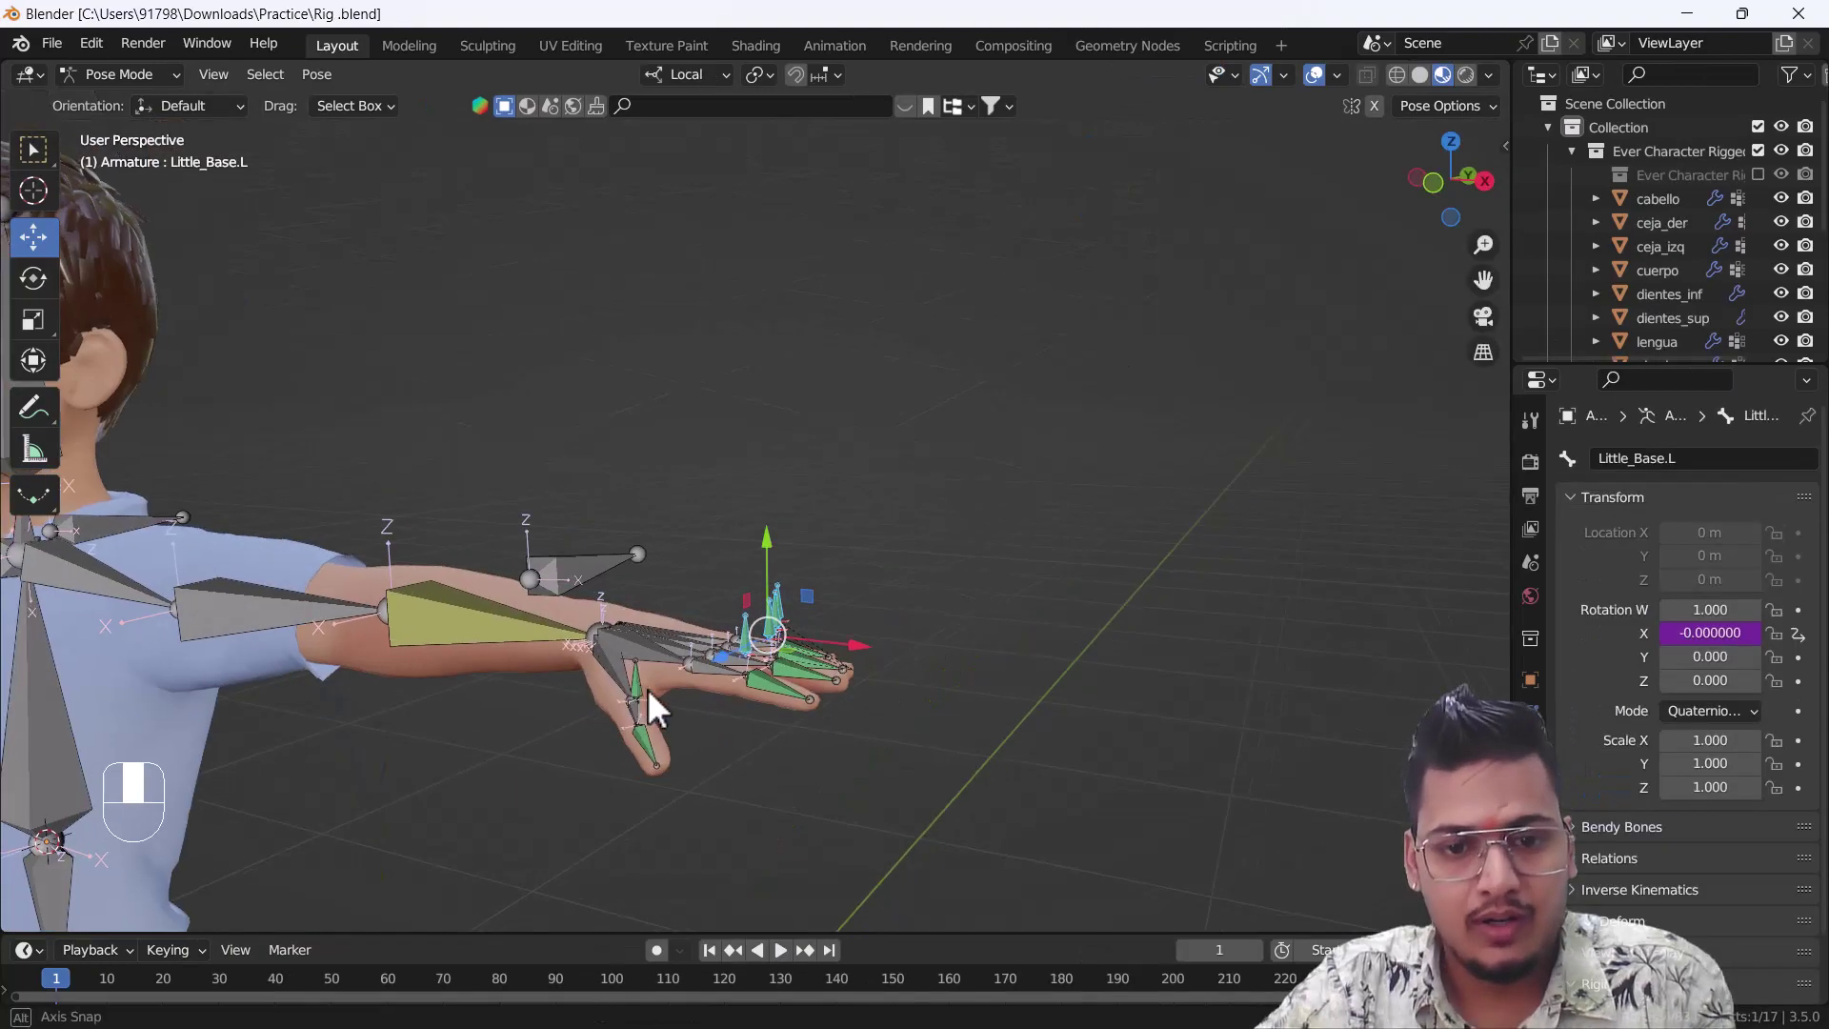
shift+middle_drag(648, 689, 690, 667)
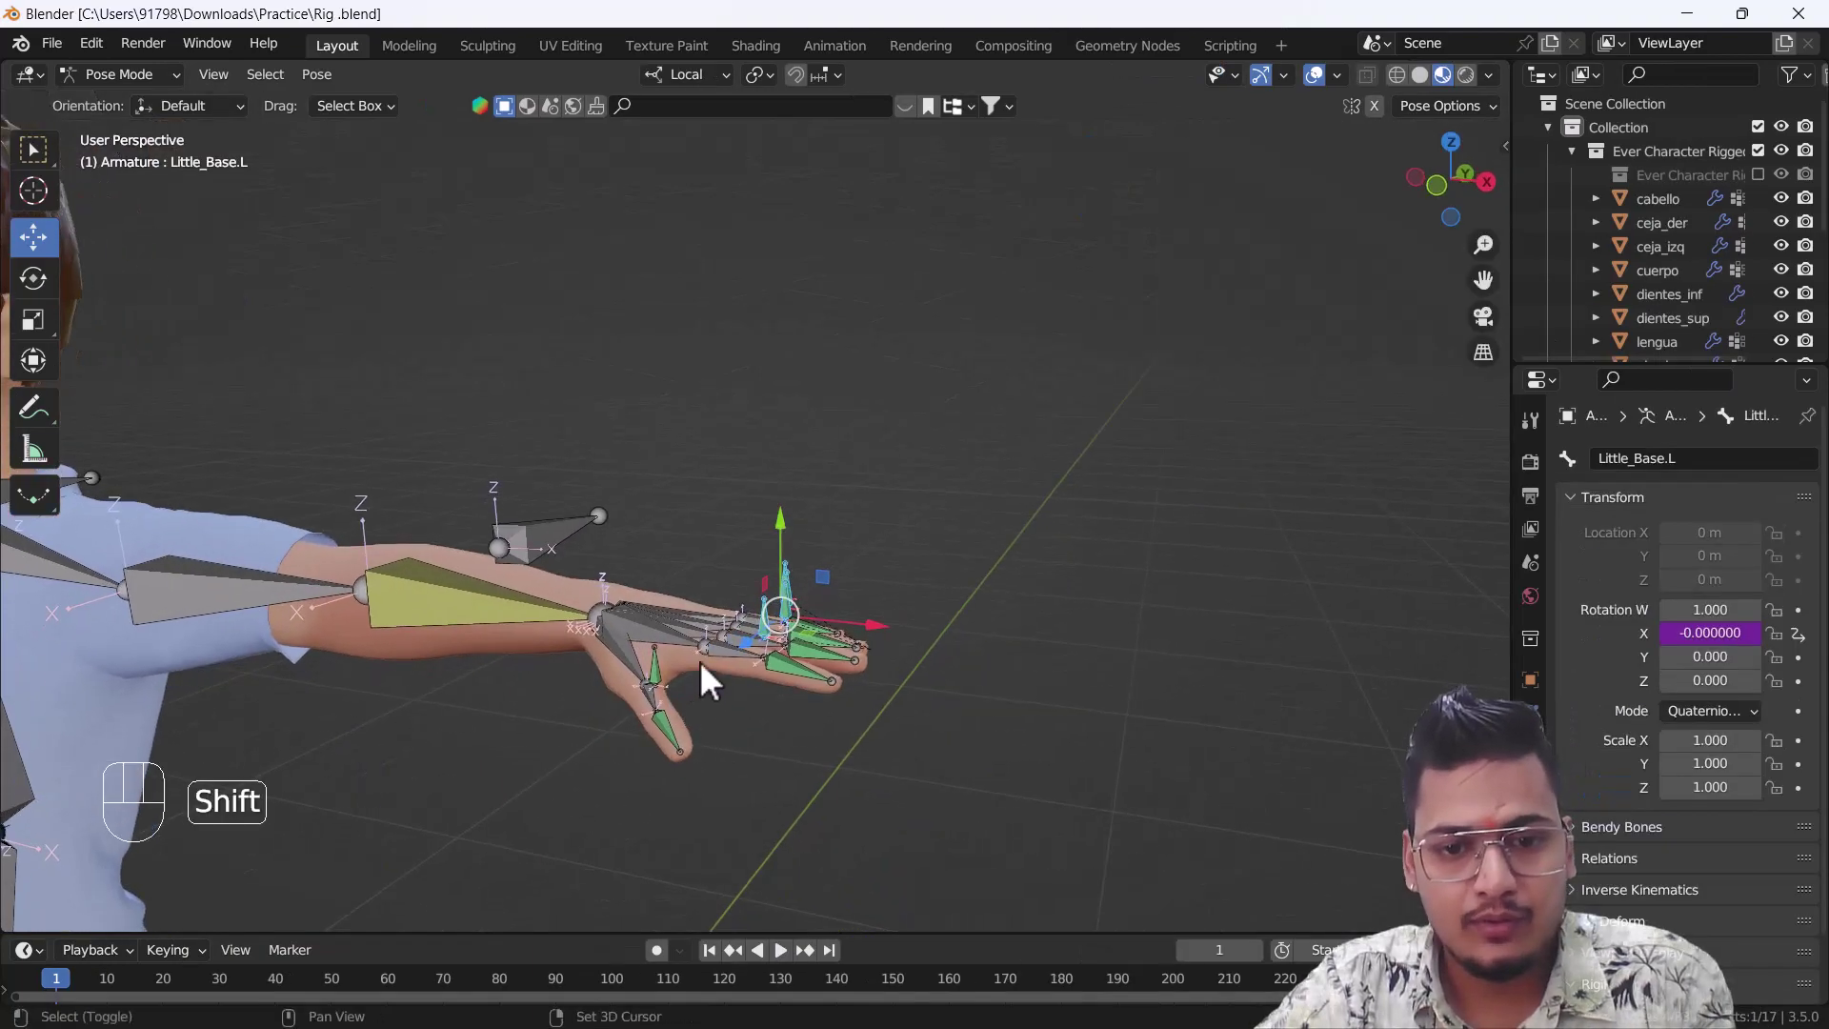
scroll(806, 653, up, 2)
middle_drag(807, 655, 657, 581)
drag(775, 523, 741, 798)
- Select the left thumb's controller bone in the finished rig and test moving it
click(497, 733)
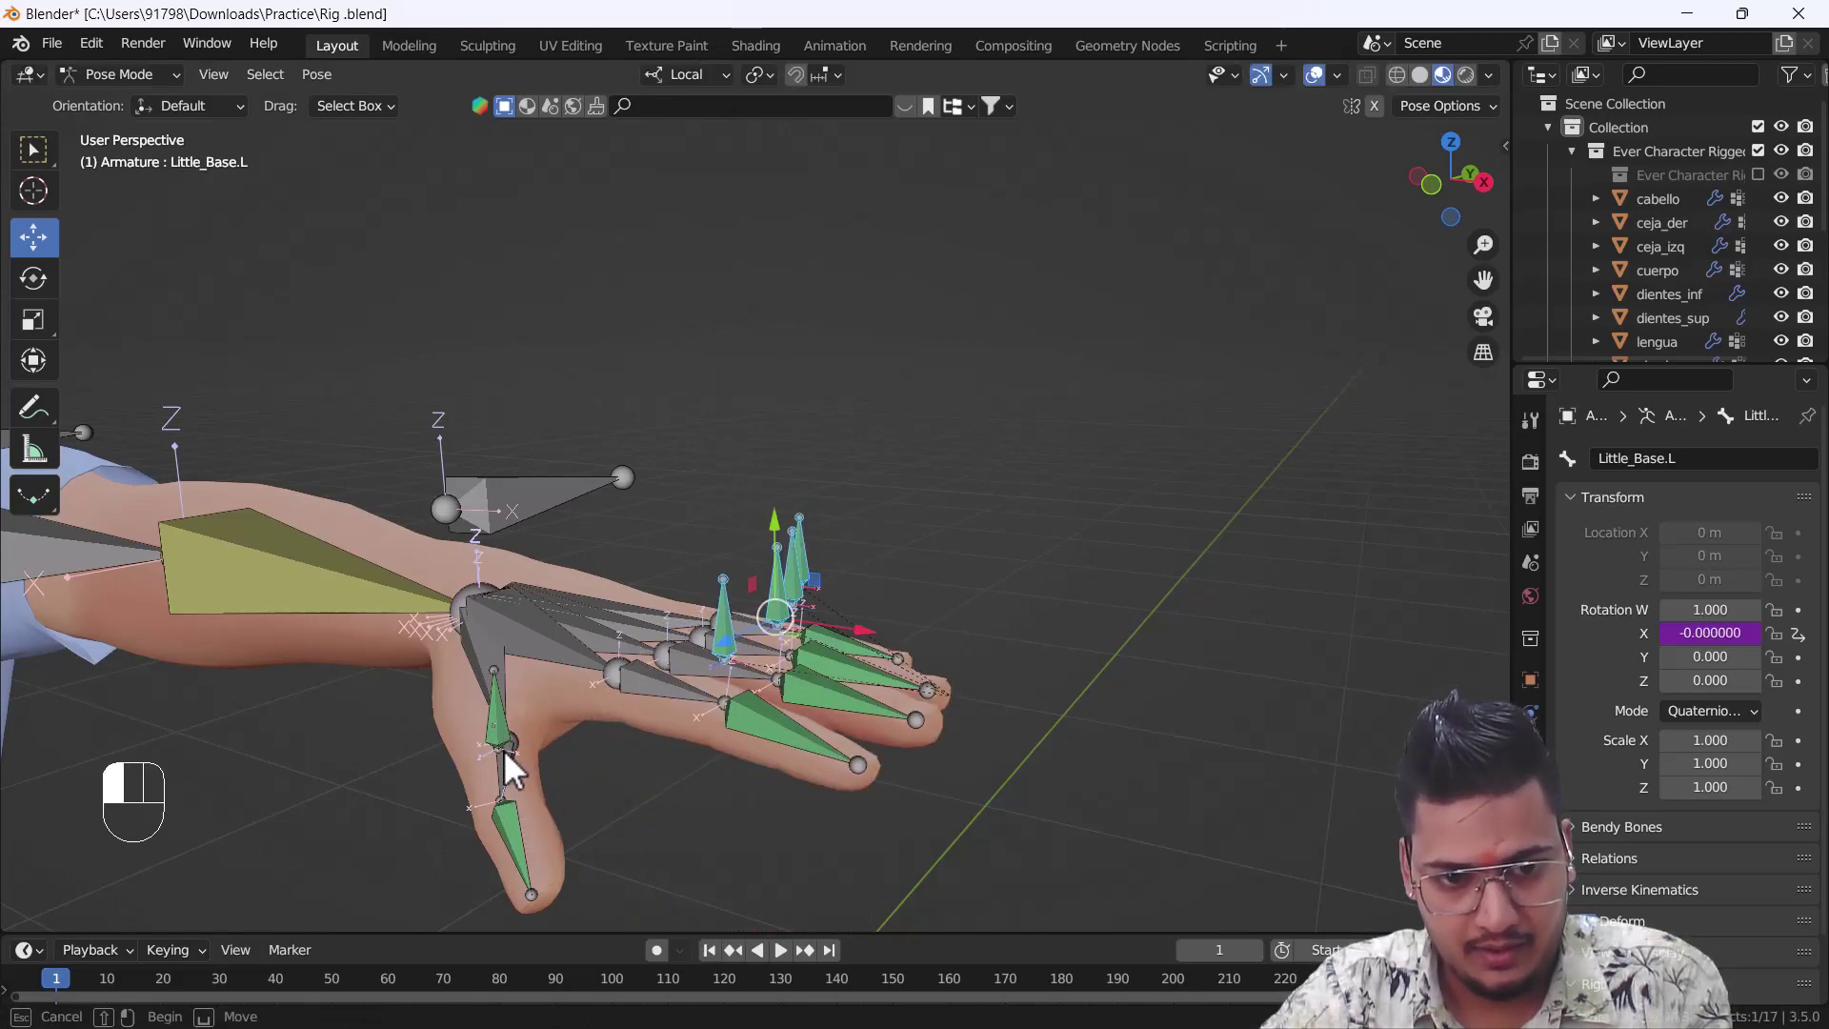
shift+middle_drag(497, 734, 551, 802)
drag(583, 702, 629, 681)
shift+middle_drag(800, 588, 873, 628)
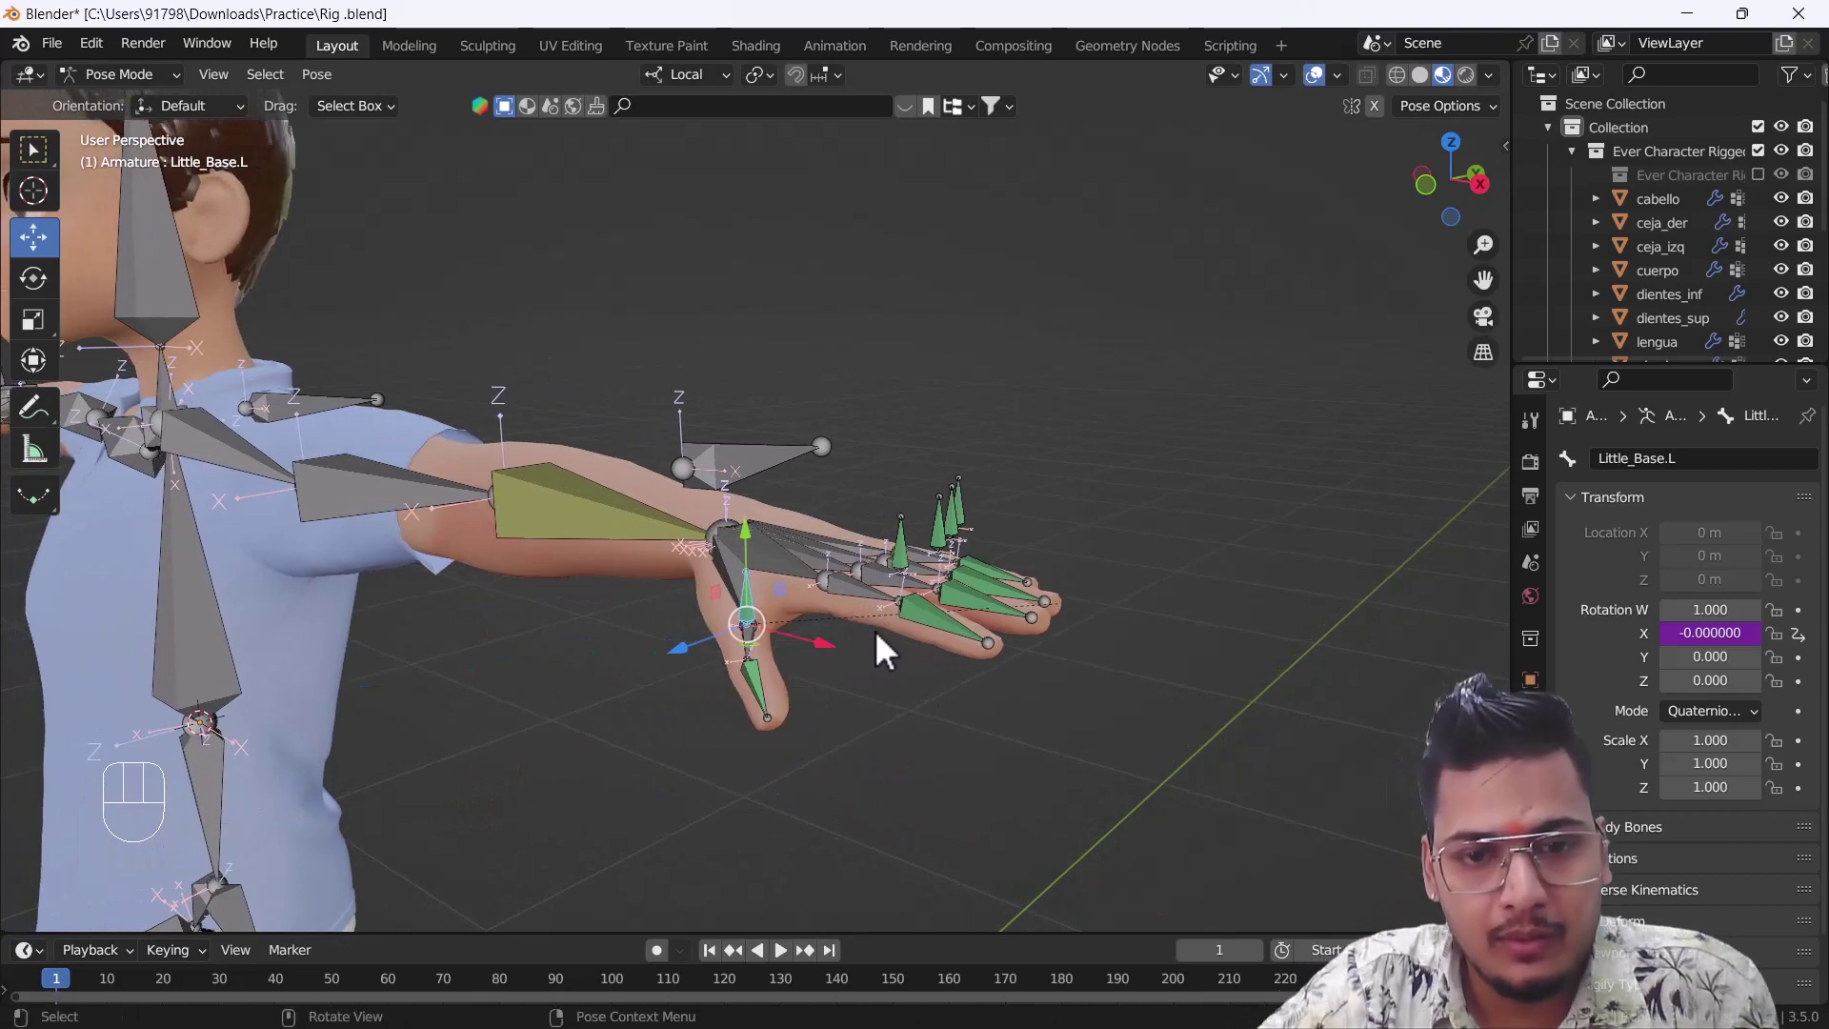